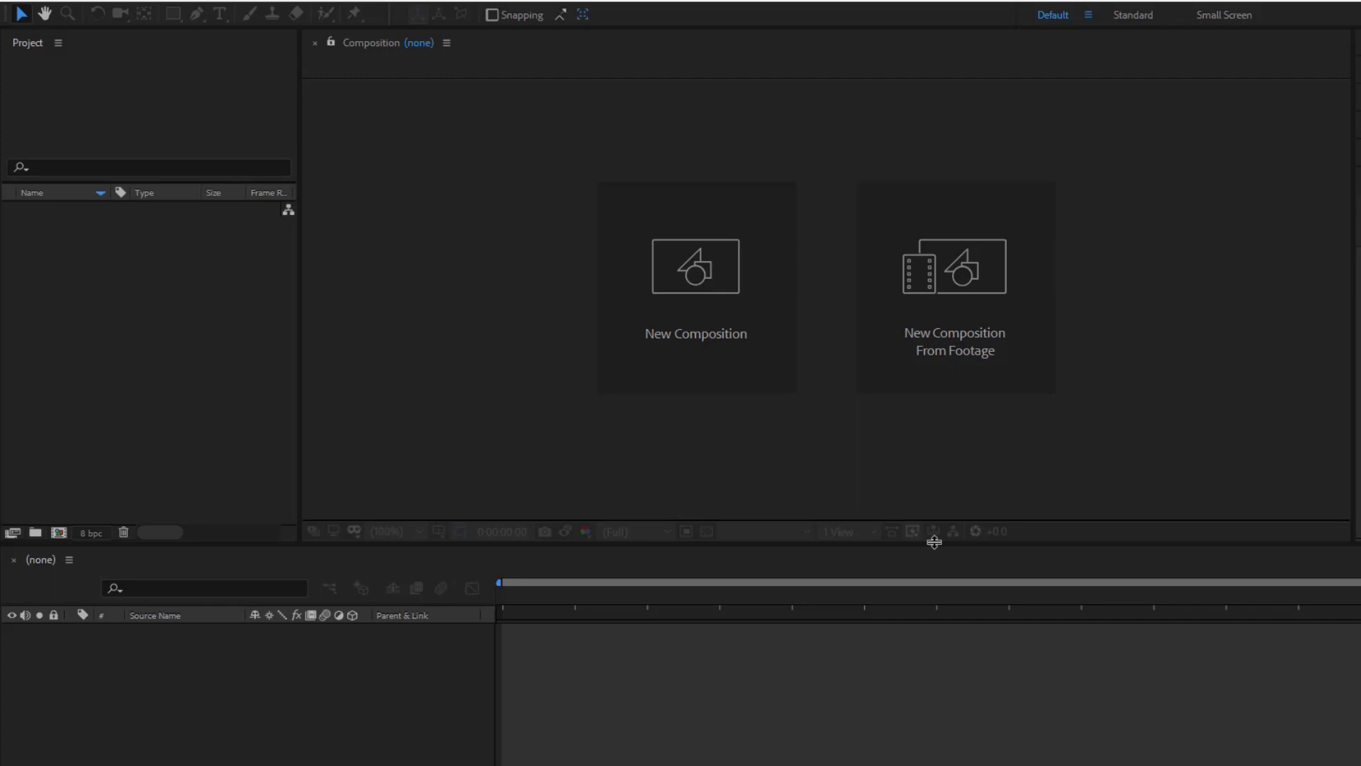
# - Create the 1920×1080 HD Comp 1, then import 1.png, 2.png, 3.png and wood.png
pyautogui.click(723, 294)
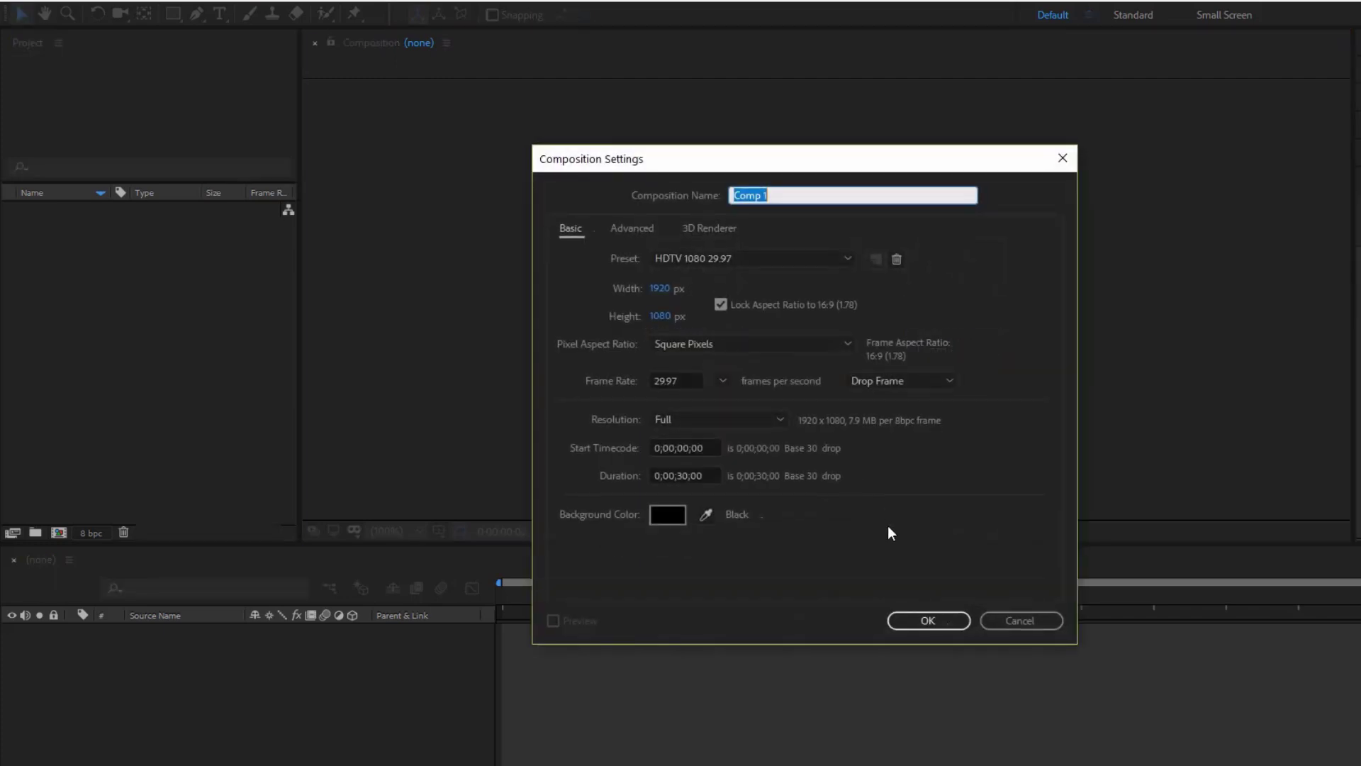
pyautogui.click(927, 621)
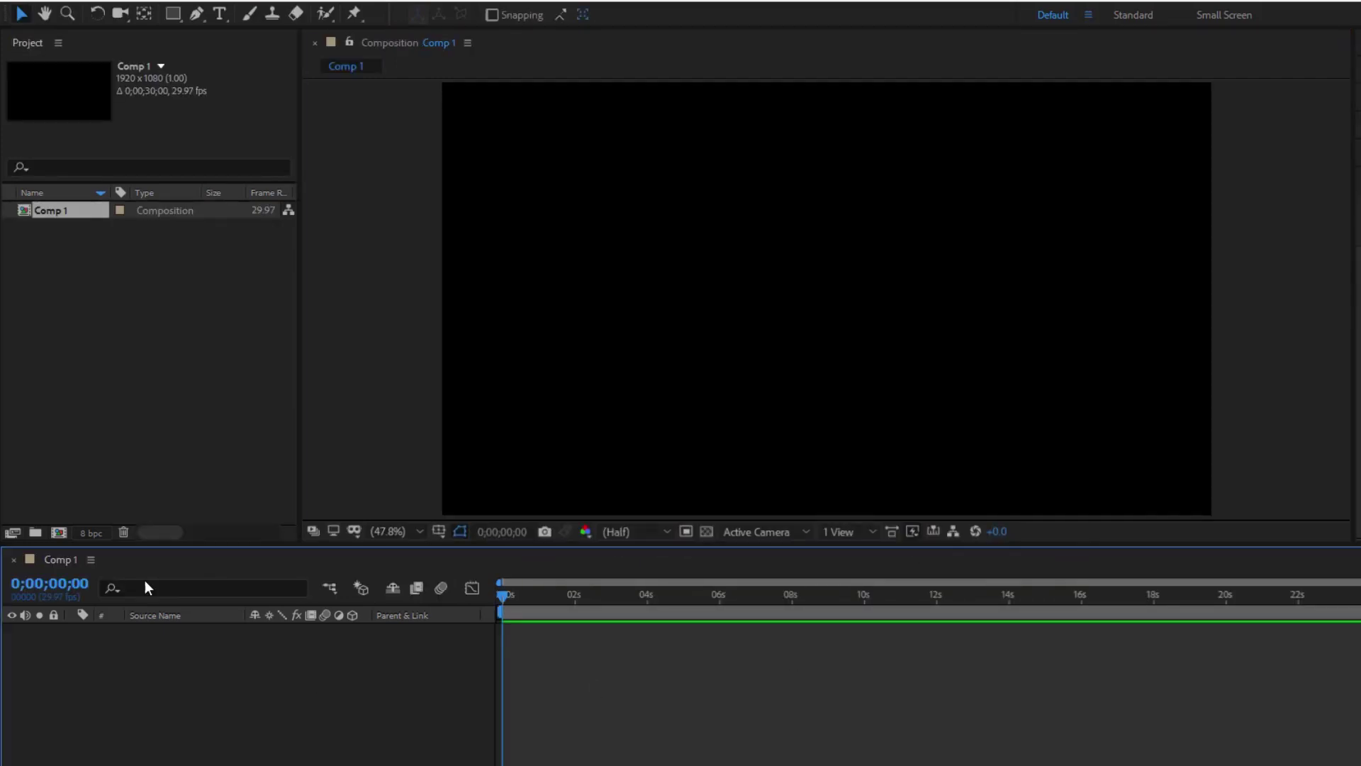
pyautogui.rightClick(120, 386)
pyautogui.moveTo(178, 466)
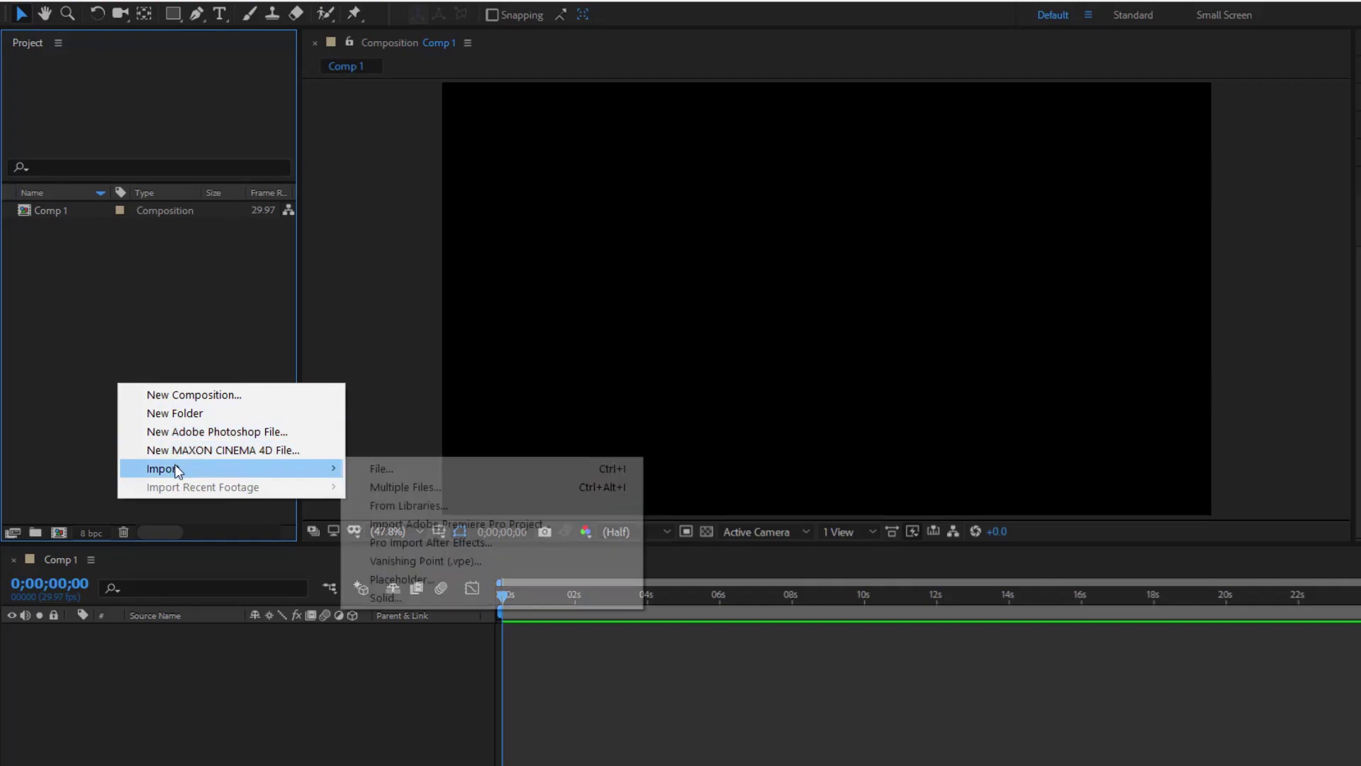
pyautogui.click(391, 473)
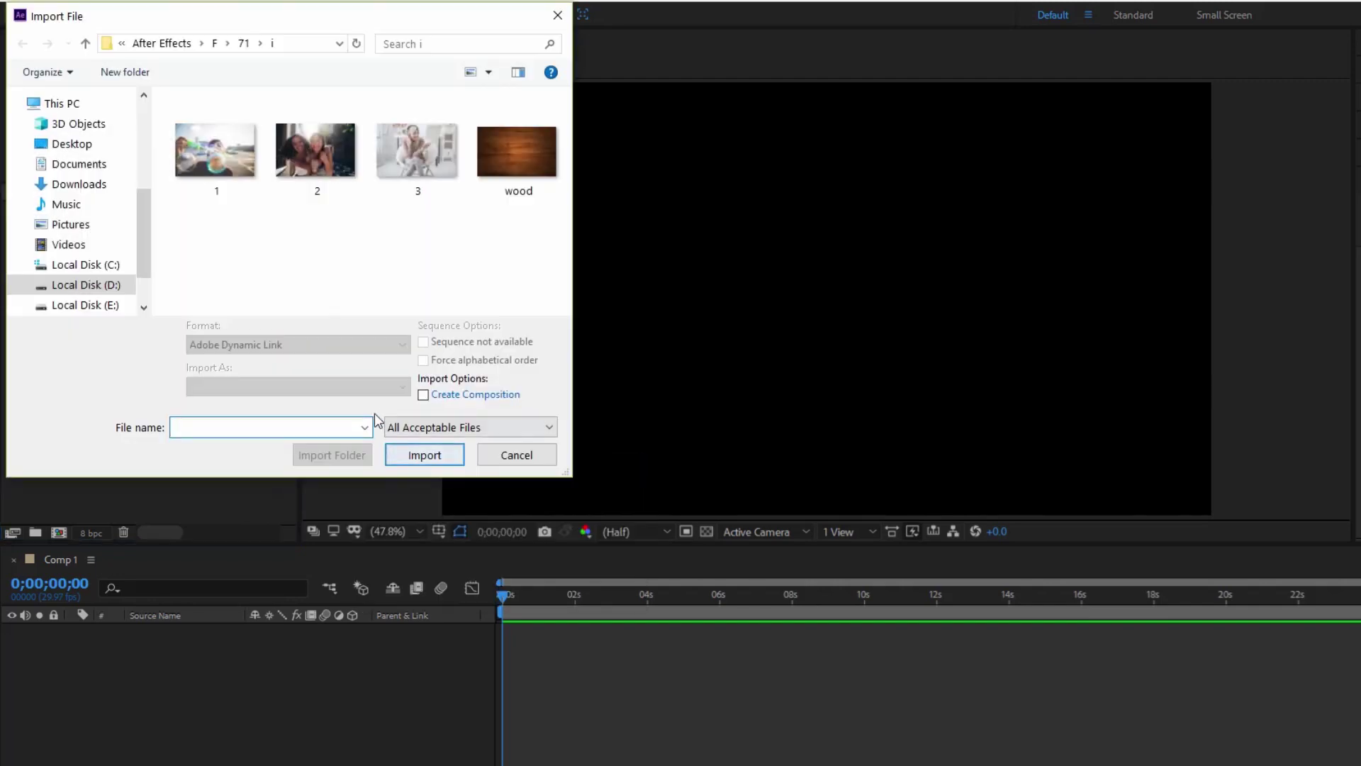
pyautogui.click(227, 159)
pyautogui.keyDown('ctrl'); pyautogui.click(319, 156); pyautogui.keyUp('ctrl')
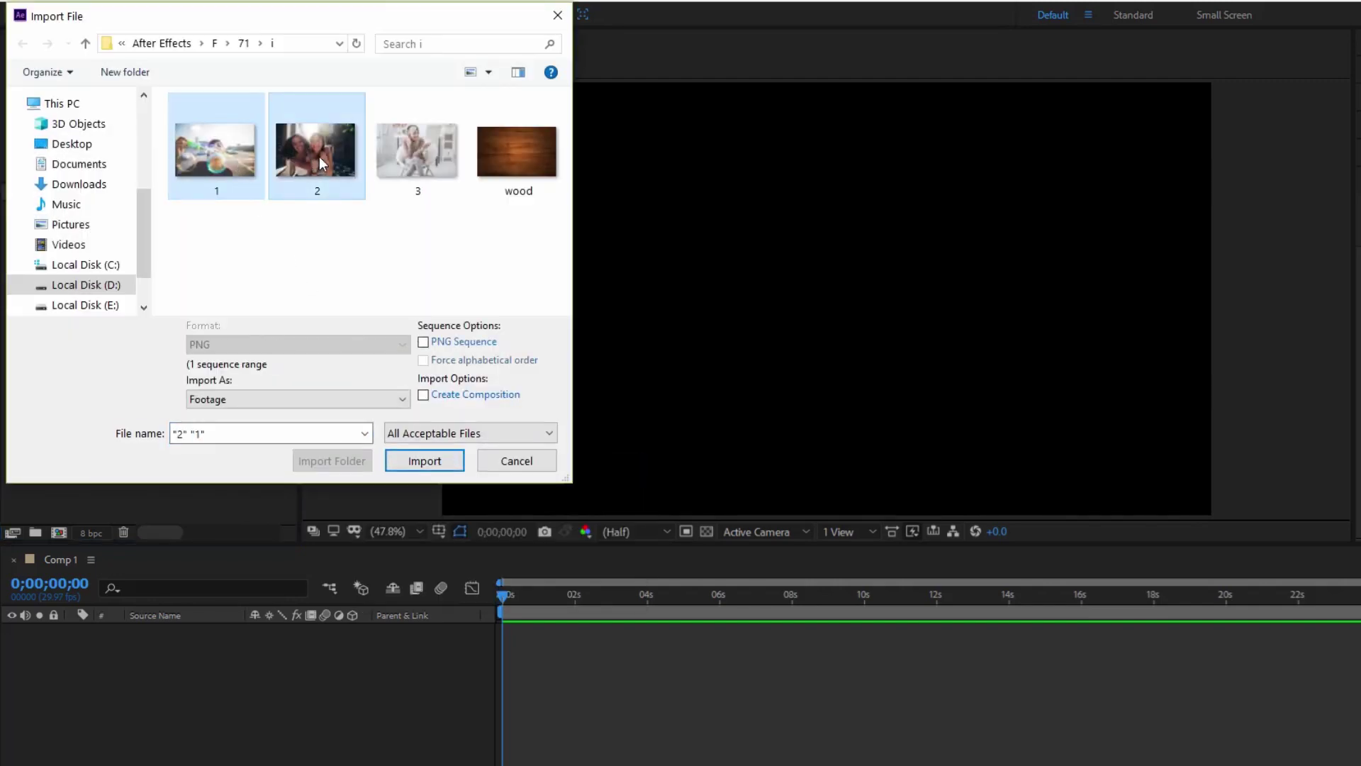
pyautogui.keyDown('ctrl'); pyautogui.click(442, 165); pyautogui.keyUp('ctrl')
pyautogui.keyDown('ctrl'); pyautogui.click(516, 164); pyautogui.keyUp('ctrl')
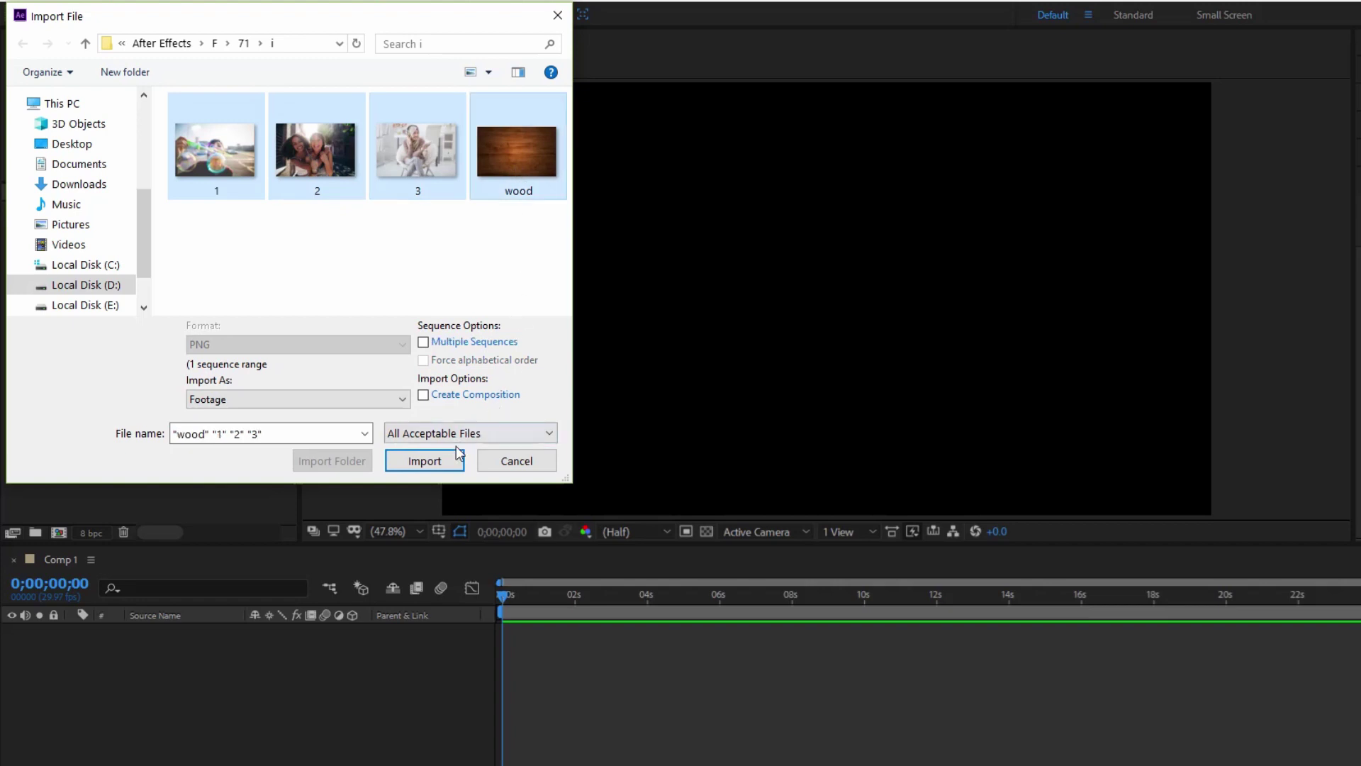
pyautogui.click(424, 461)
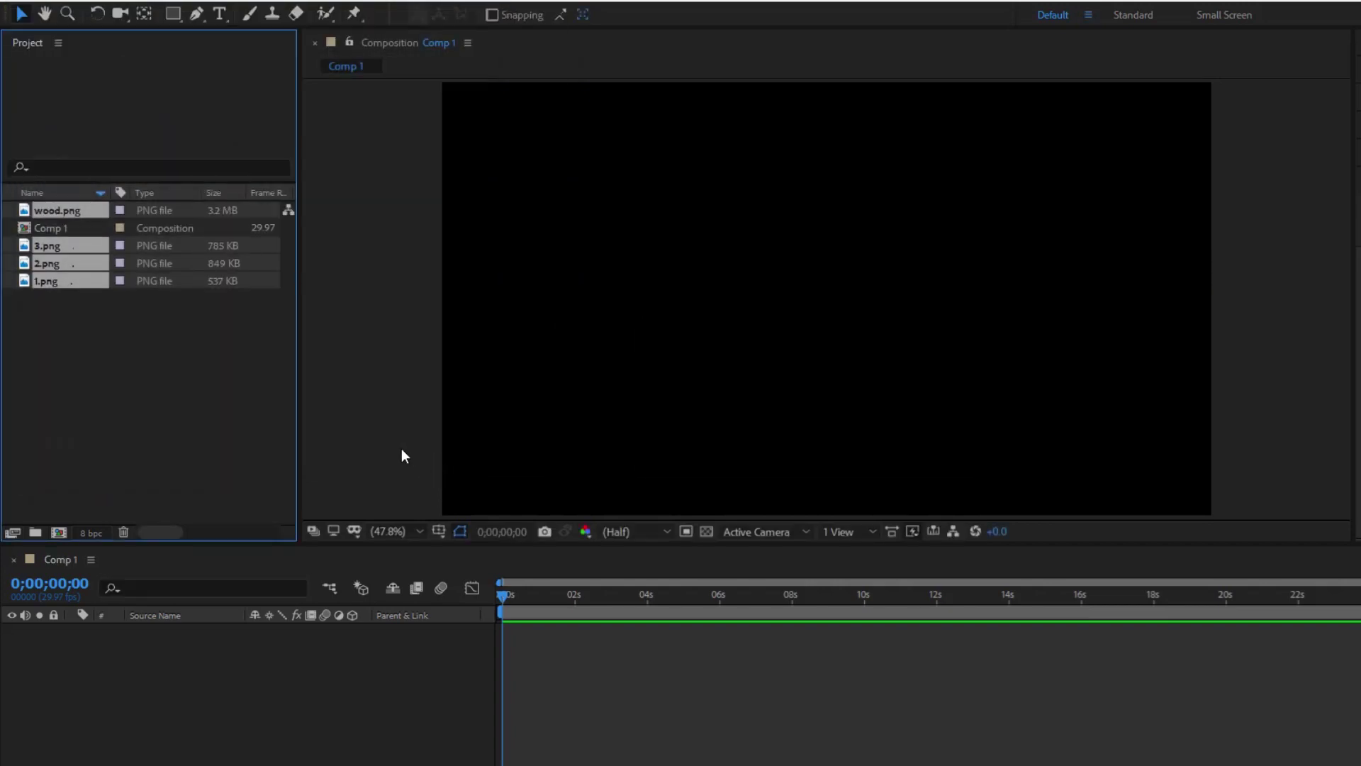
# - Create a new project folder named Images
pyautogui.click(112, 359)
pyautogui.rightClick(112, 359)
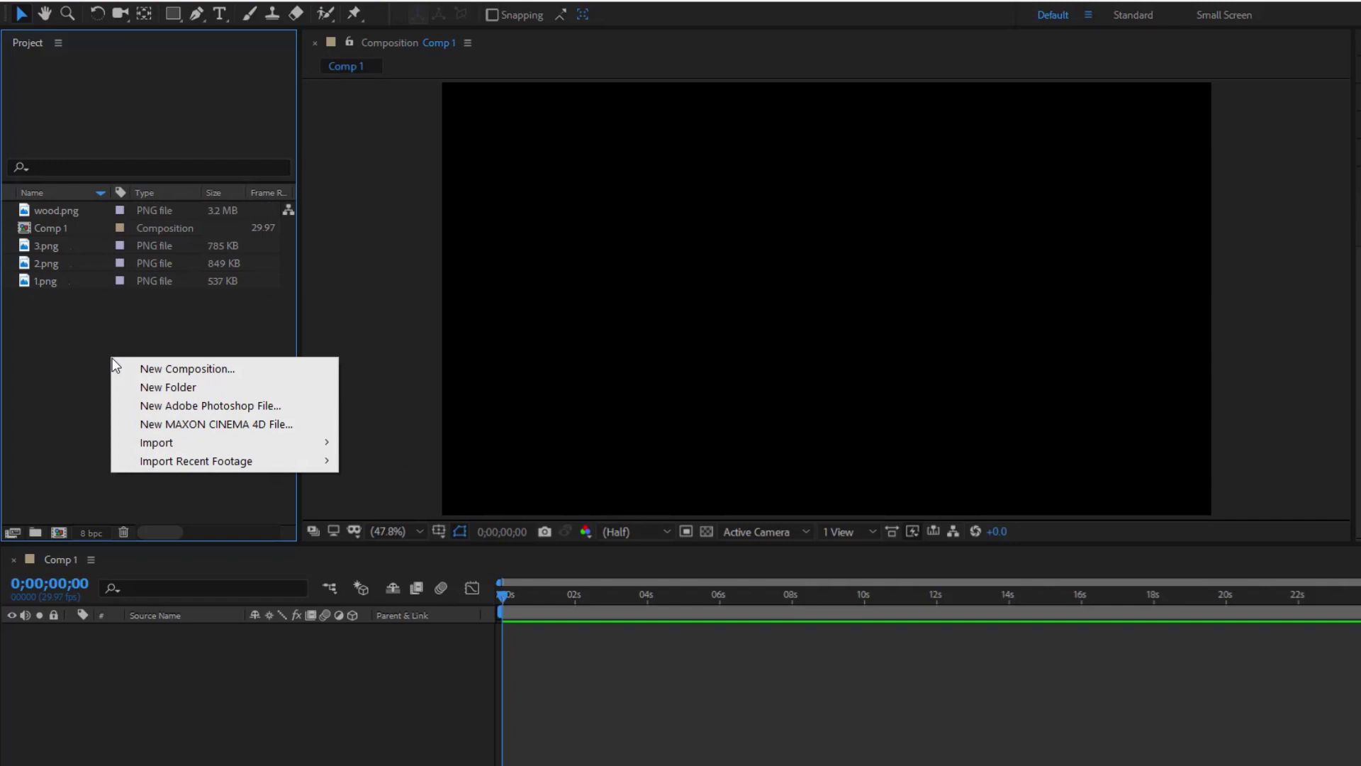
pyautogui.click(151, 388)
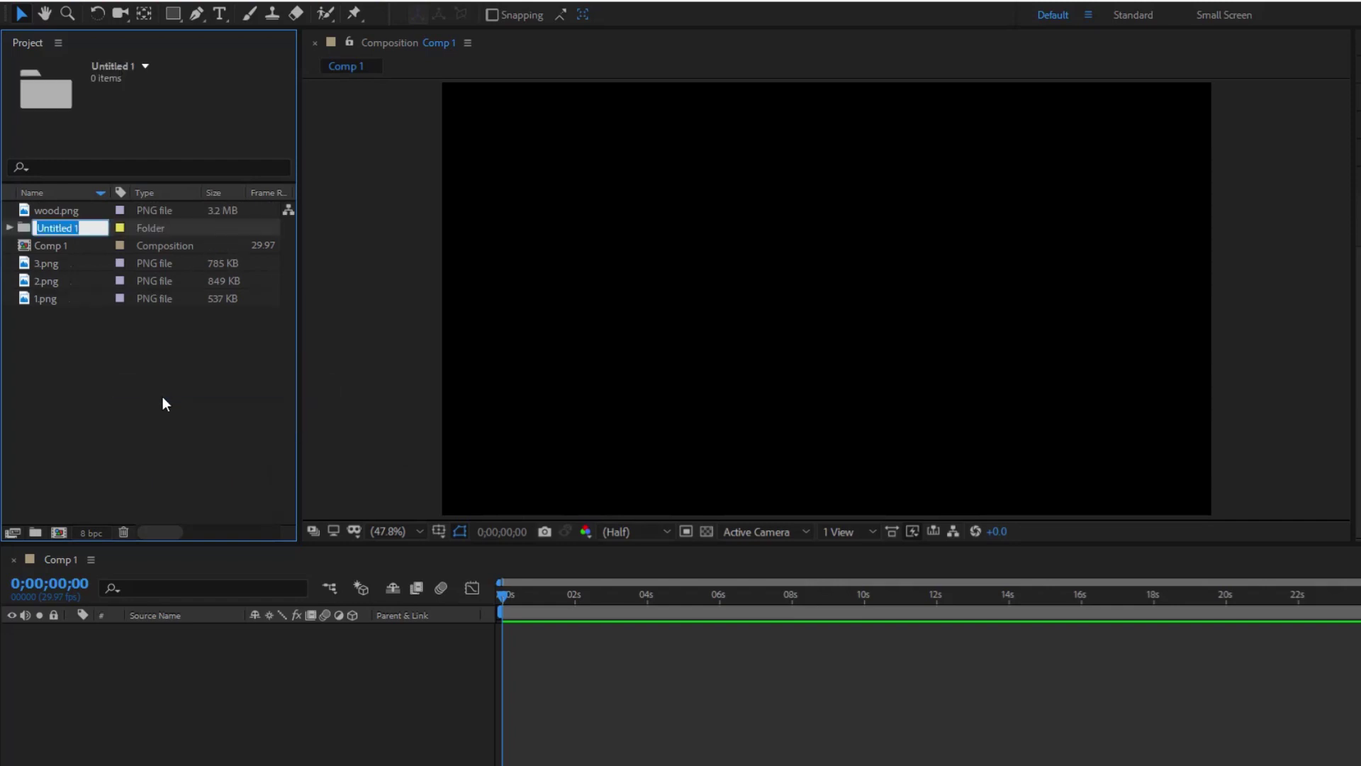
pyautogui.write('Images')
pyautogui.press('Return')
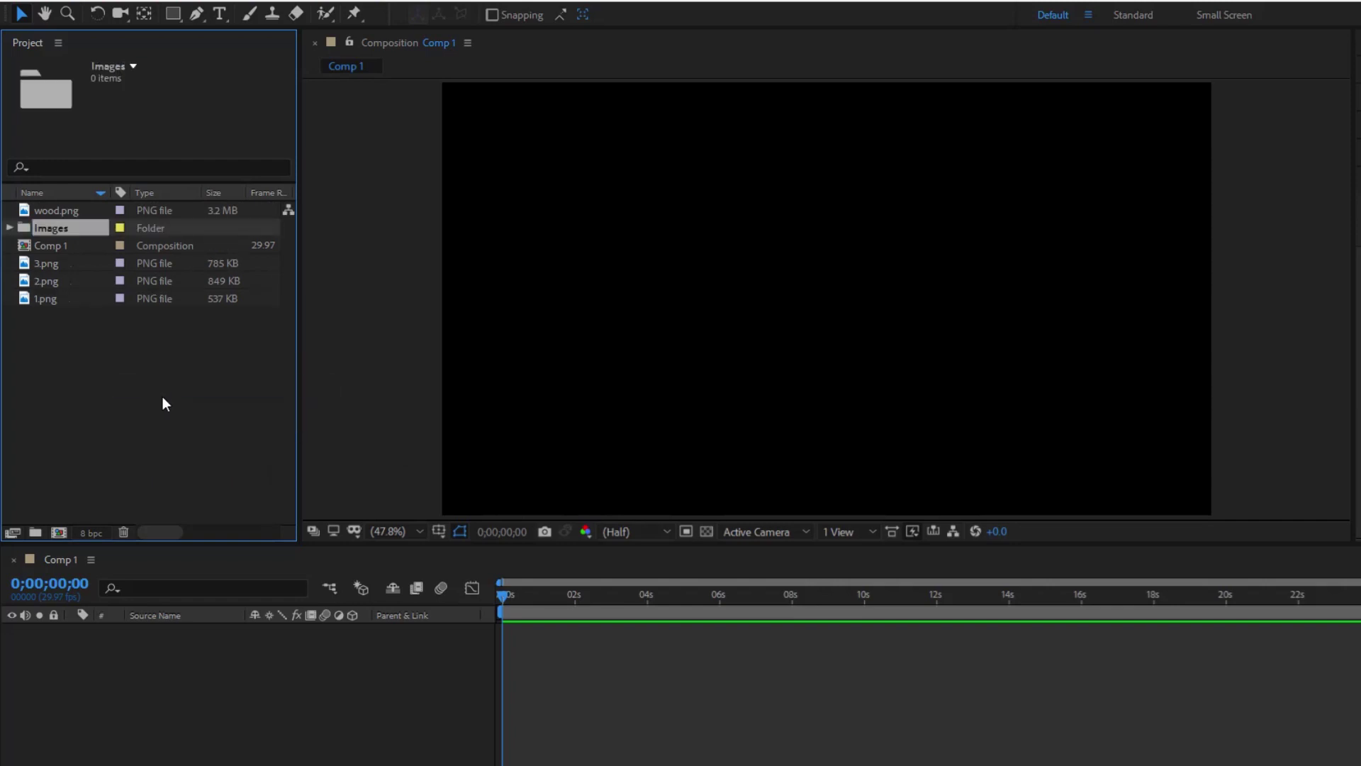
# - Move wood, 3, 2 and 1 PNGs into the Images folder and expand it
pyautogui.click(44, 263)
pyautogui.keyDown('shift'); pyautogui.click(47, 299); pyautogui.keyUp('shift')
pyautogui.keyDown('ctrl'); pyautogui.click(57, 211); pyautogui.keyUp('ctrl')
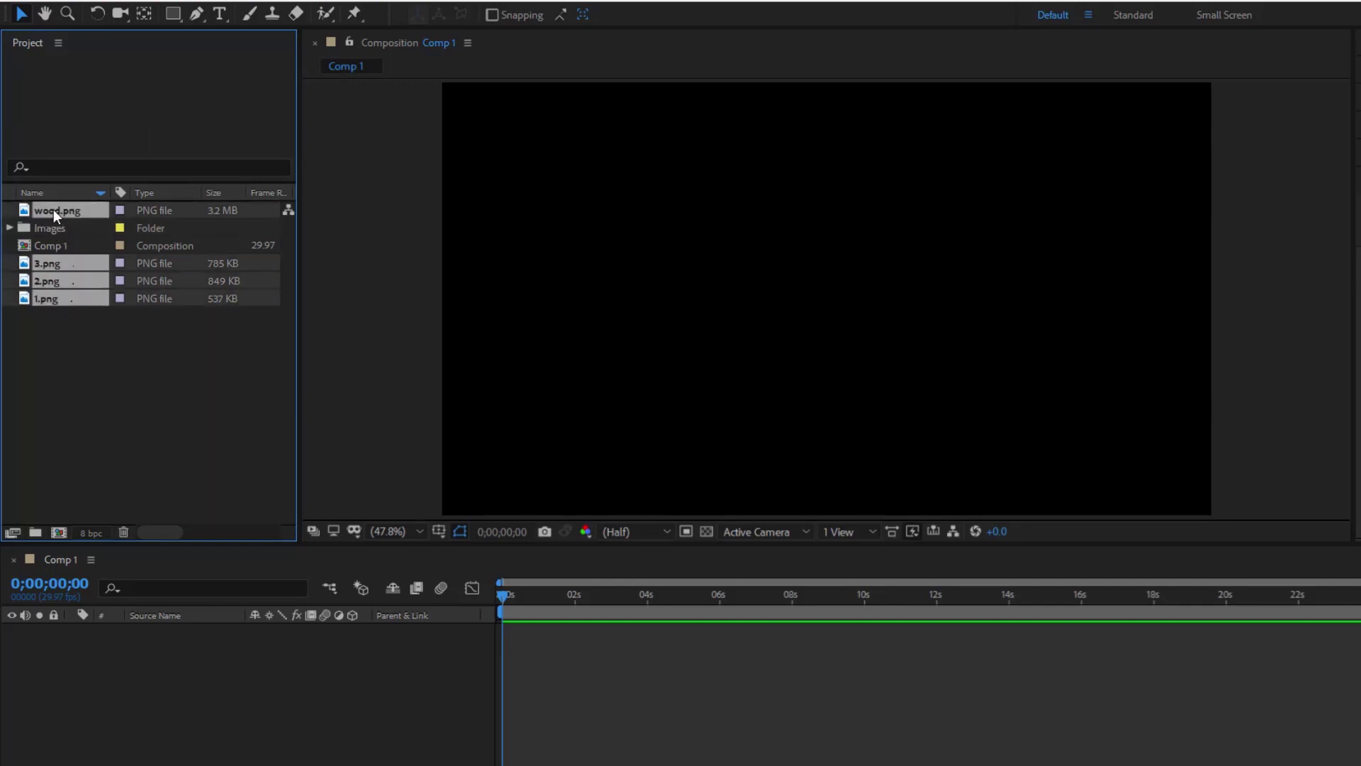
pyautogui.moveTo(53, 210); pyautogui.dragTo(53, 227)
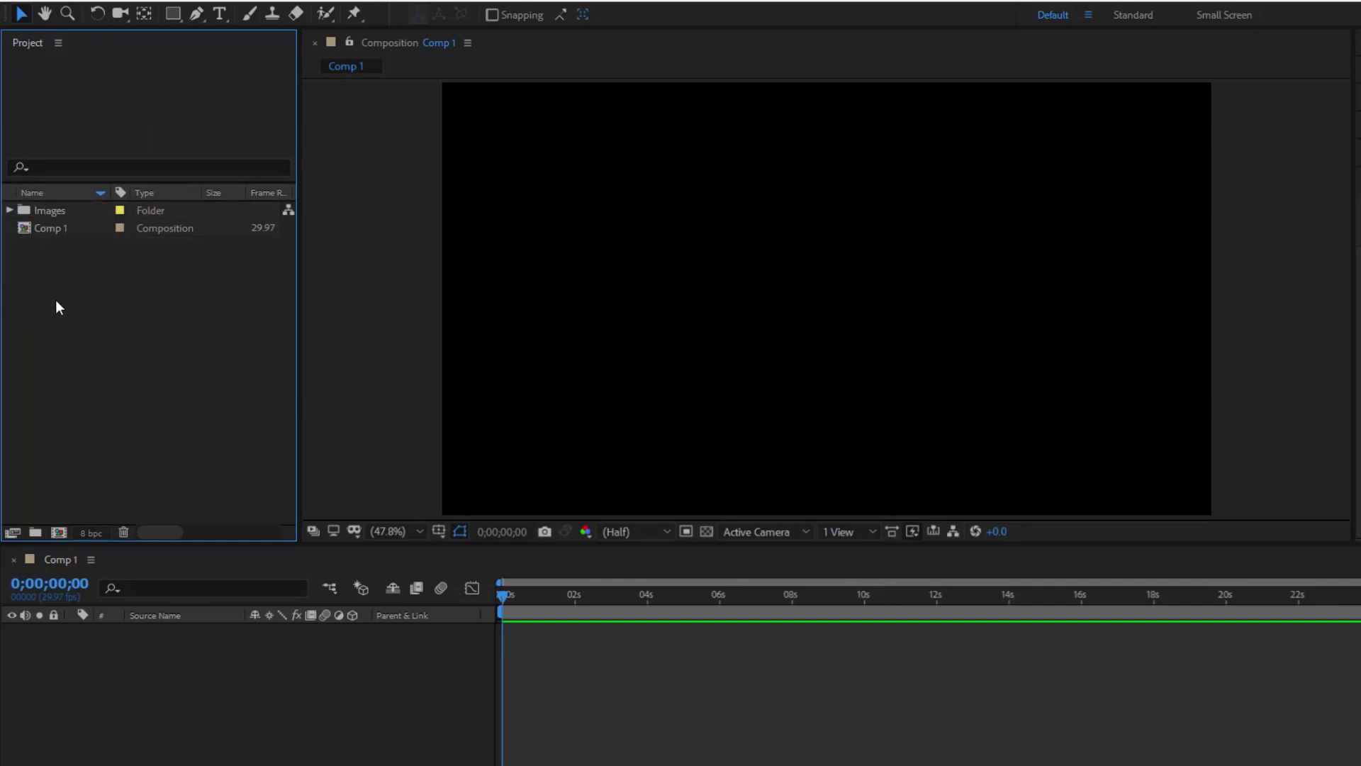
pyautogui.click(10, 210)
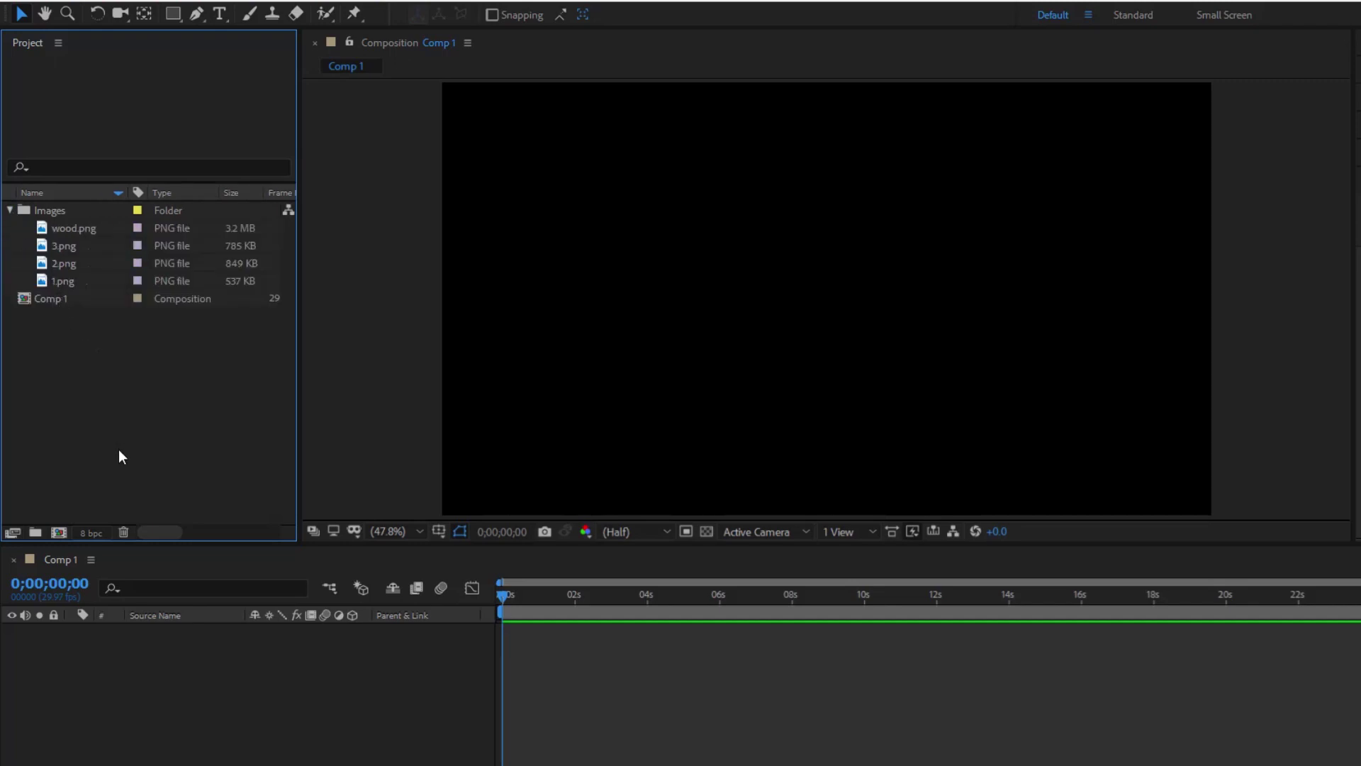
# - Add wood.png to Comp 1 and scale it to 142% to fill the frame
pyautogui.moveTo(73, 227); pyautogui.dragTo(105, 635)
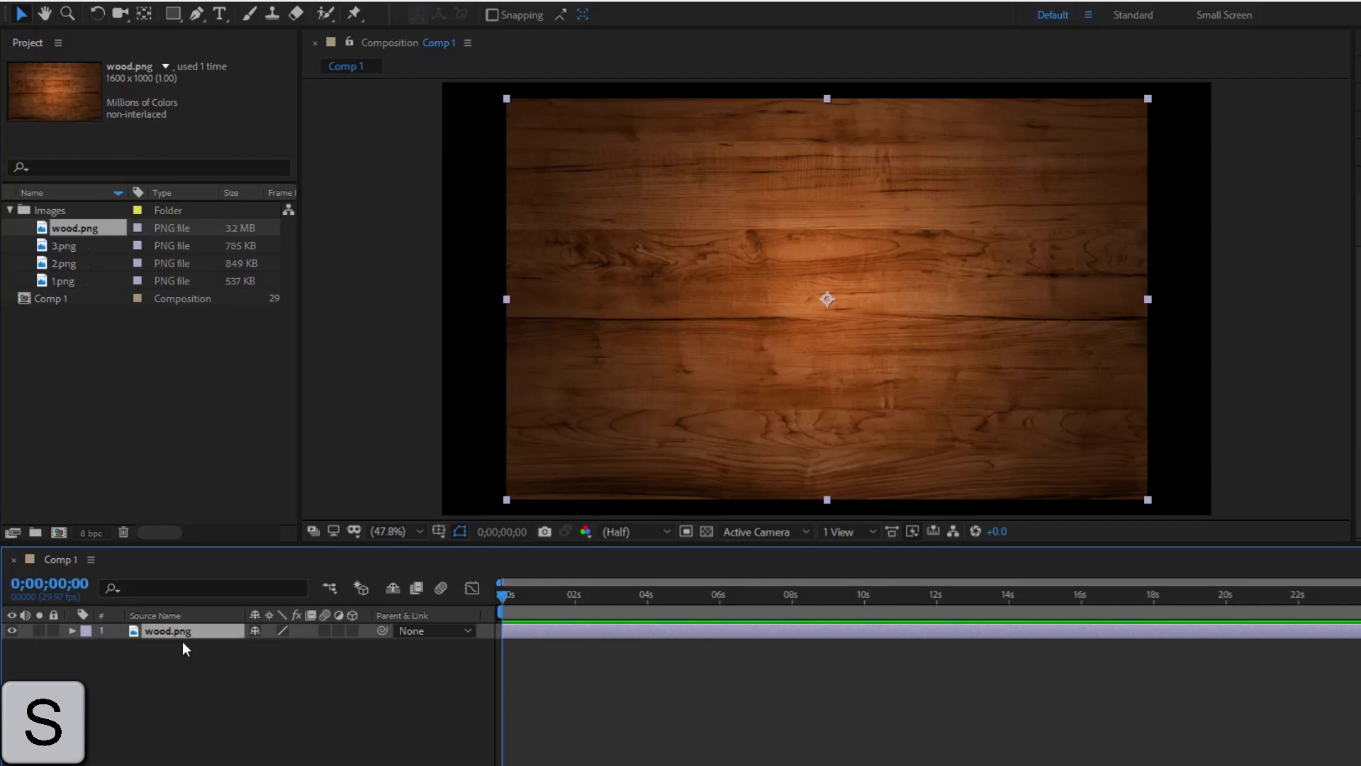
pyautogui.press('s')
pyautogui.moveTo(282, 651); pyautogui.dragTo(326, 662)
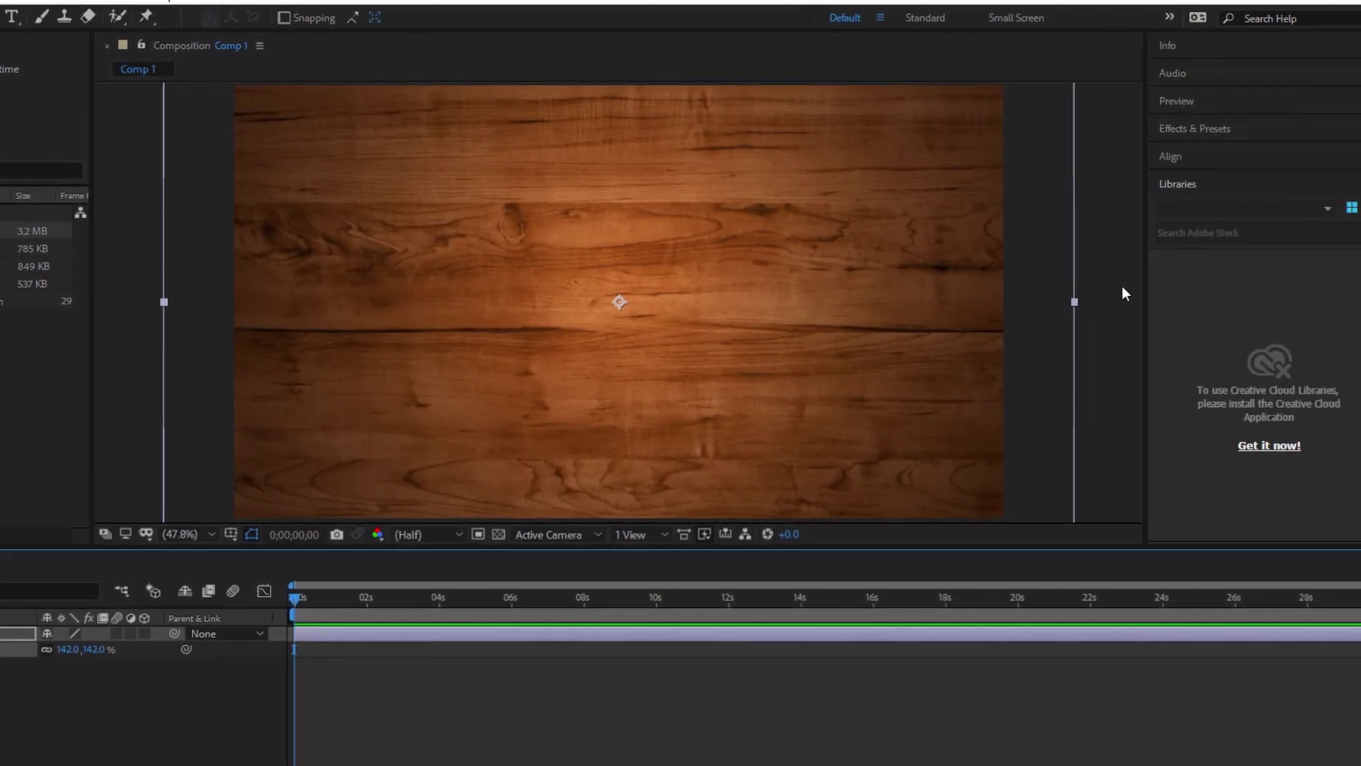
# - Apply the Curves effect to the wood layer
pyautogui.click(1155, 128)
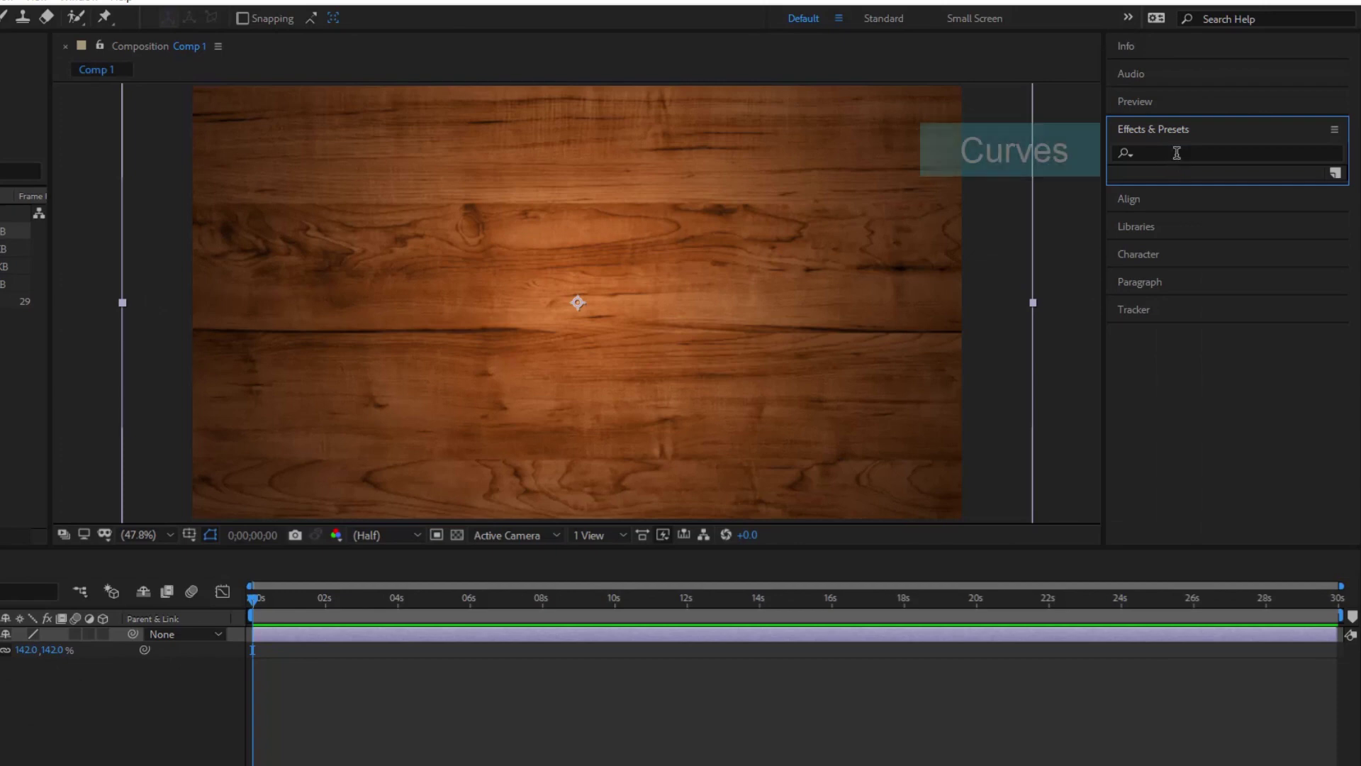
pyautogui.click(1177, 151)
pyautogui.write('curves')
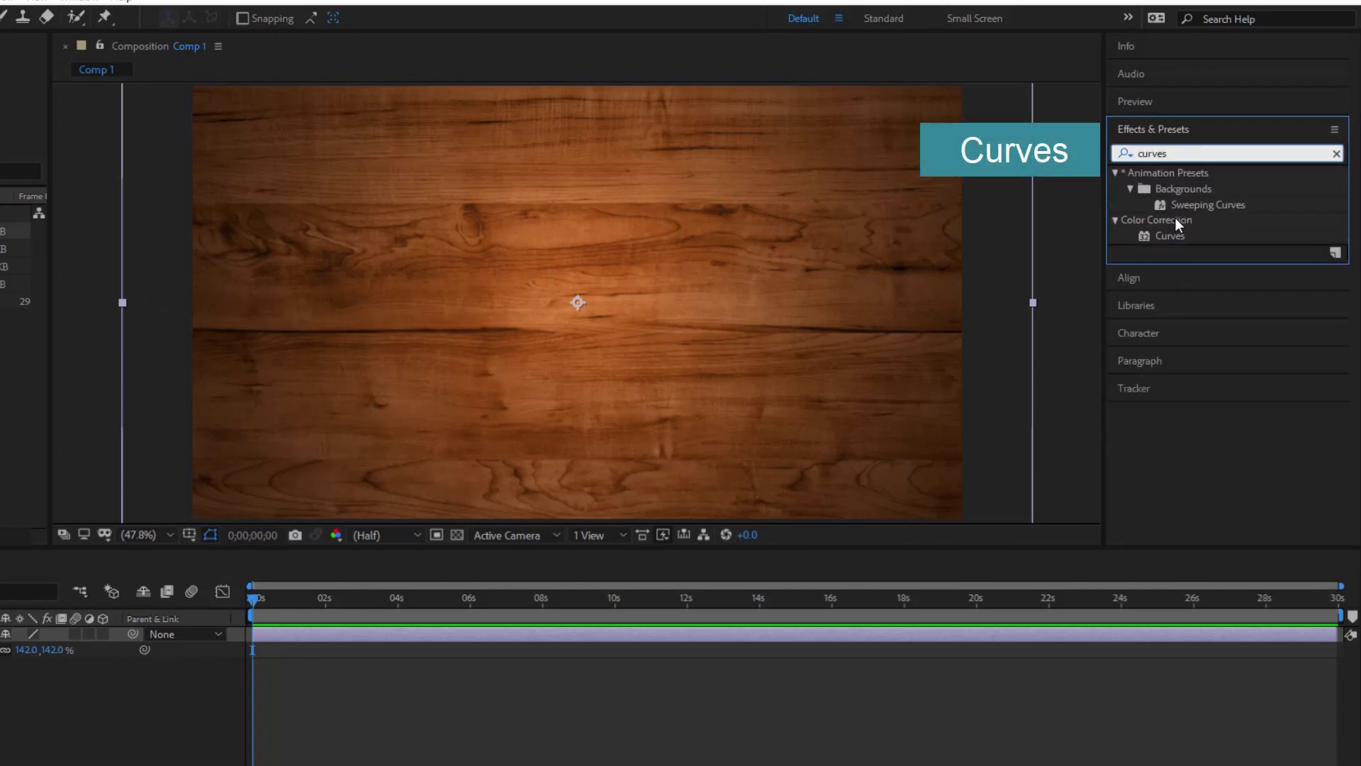
pyautogui.moveTo(1170, 235); pyautogui.dragTo(879, 298)
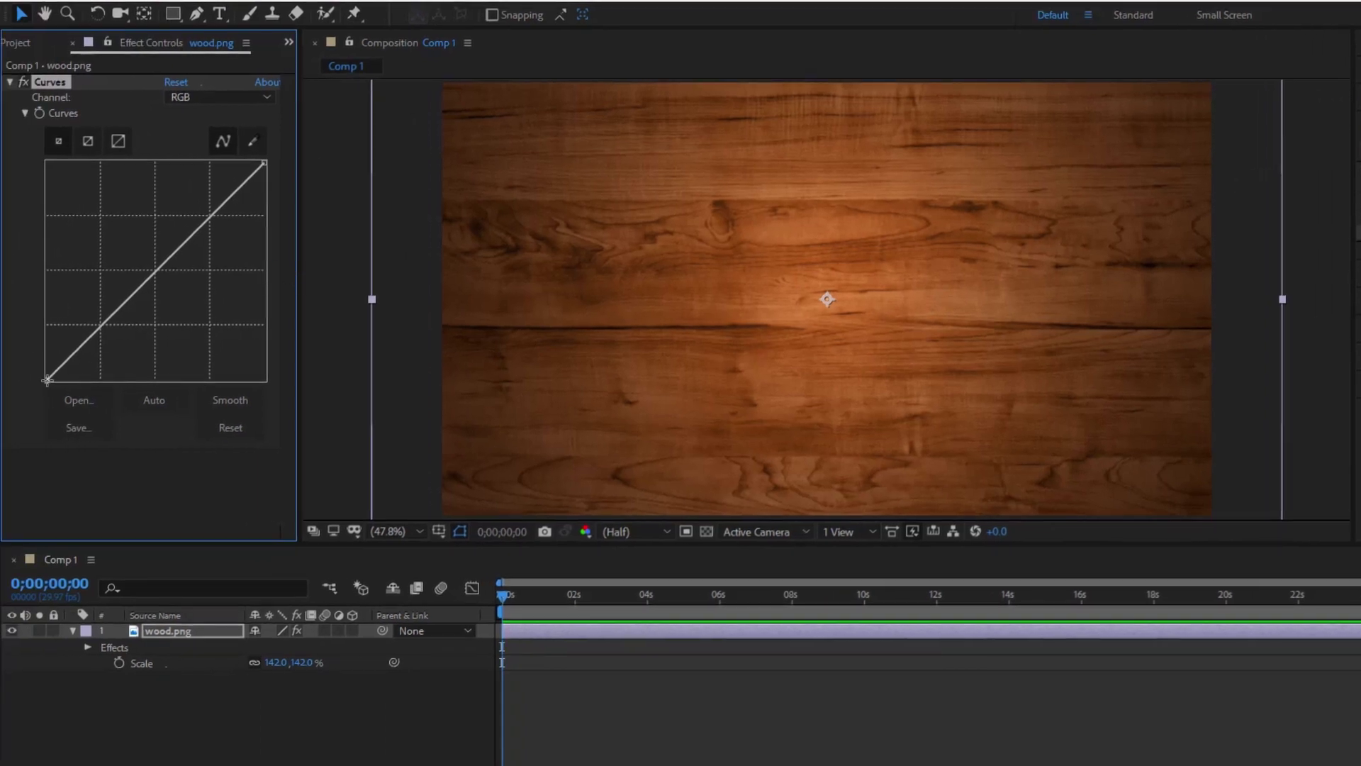
# - Shape the curve to lift shadows, lower highlights and brighten the wood midtones
pyautogui.moveTo(47, 379); pyautogui.dragTo(46, 348)
pyautogui.moveTo(264, 164); pyautogui.dragTo(269, 174)
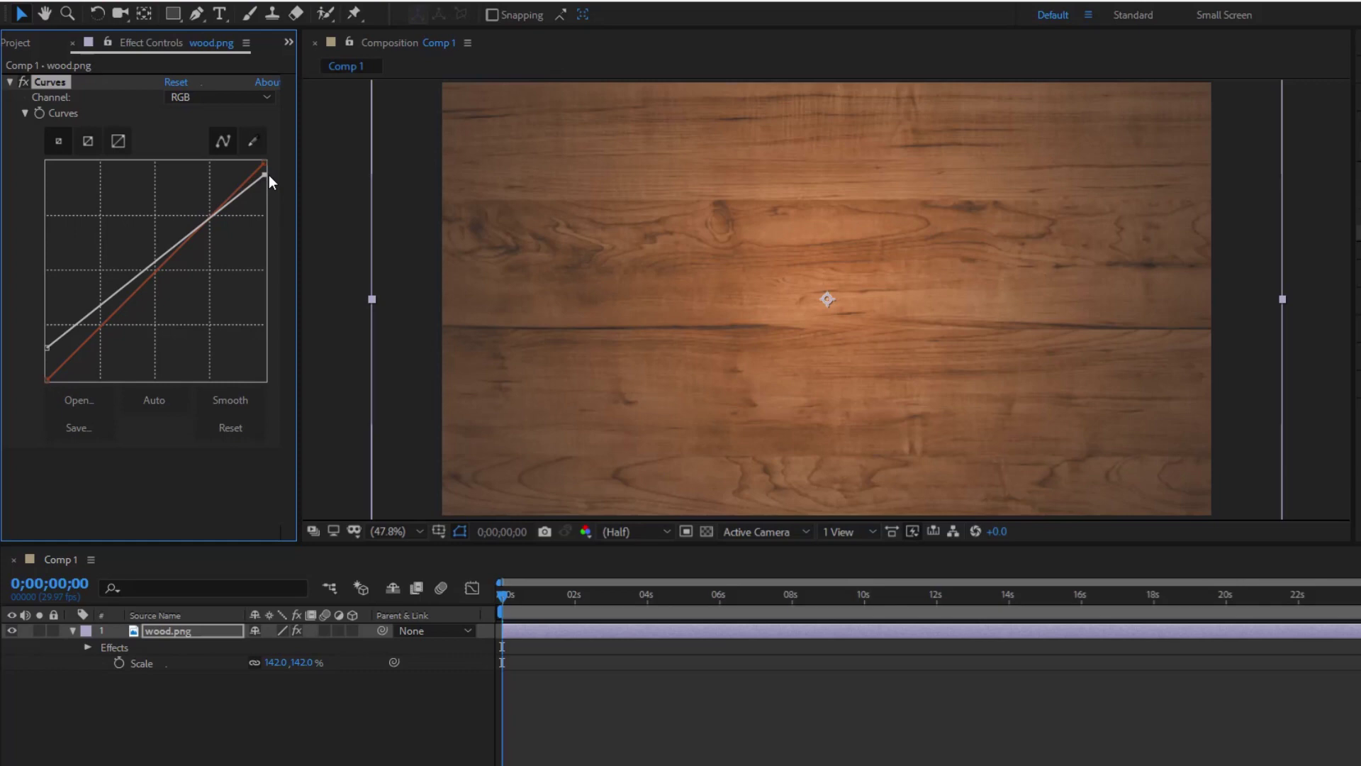
pyautogui.moveTo(178, 246)
pyautogui.mouseDown()
pyautogui.moveTo(173, 213)
pyautogui.moveTo(174, 227)
pyautogui.mouseUp()
pyautogui.moveTo(265, 174); pyautogui.dragTo(265, 186)
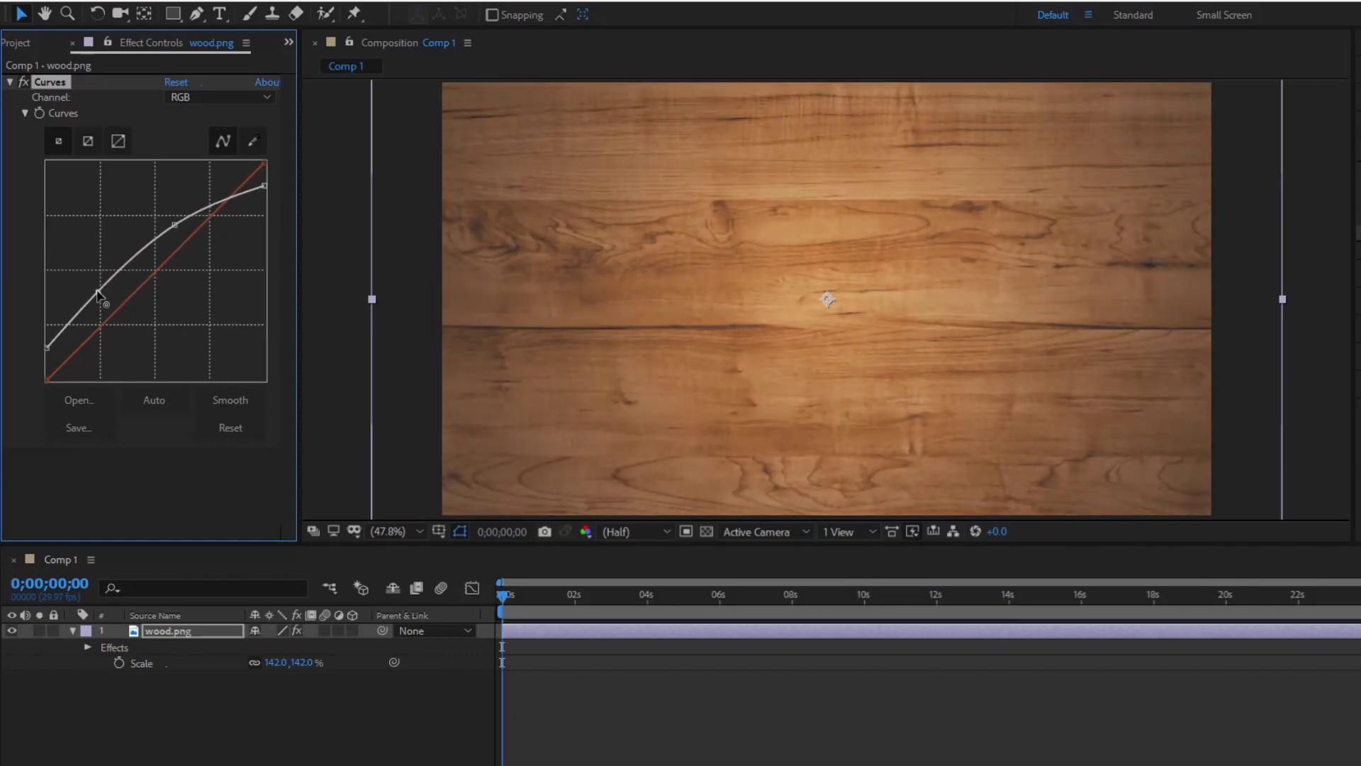
pyautogui.moveTo(97, 295); pyautogui.dragTo(99, 296)
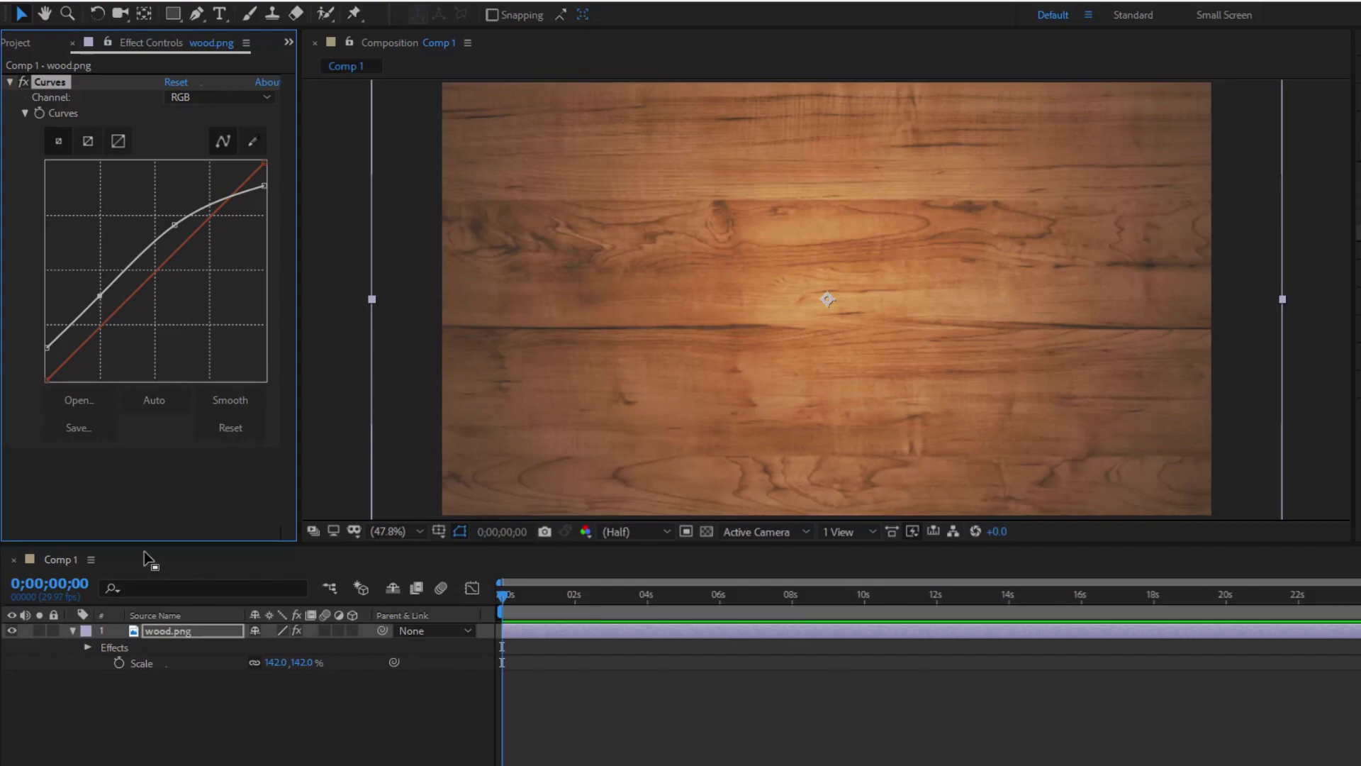
pyautogui.click(152, 718)
pyautogui.click(73, 630)
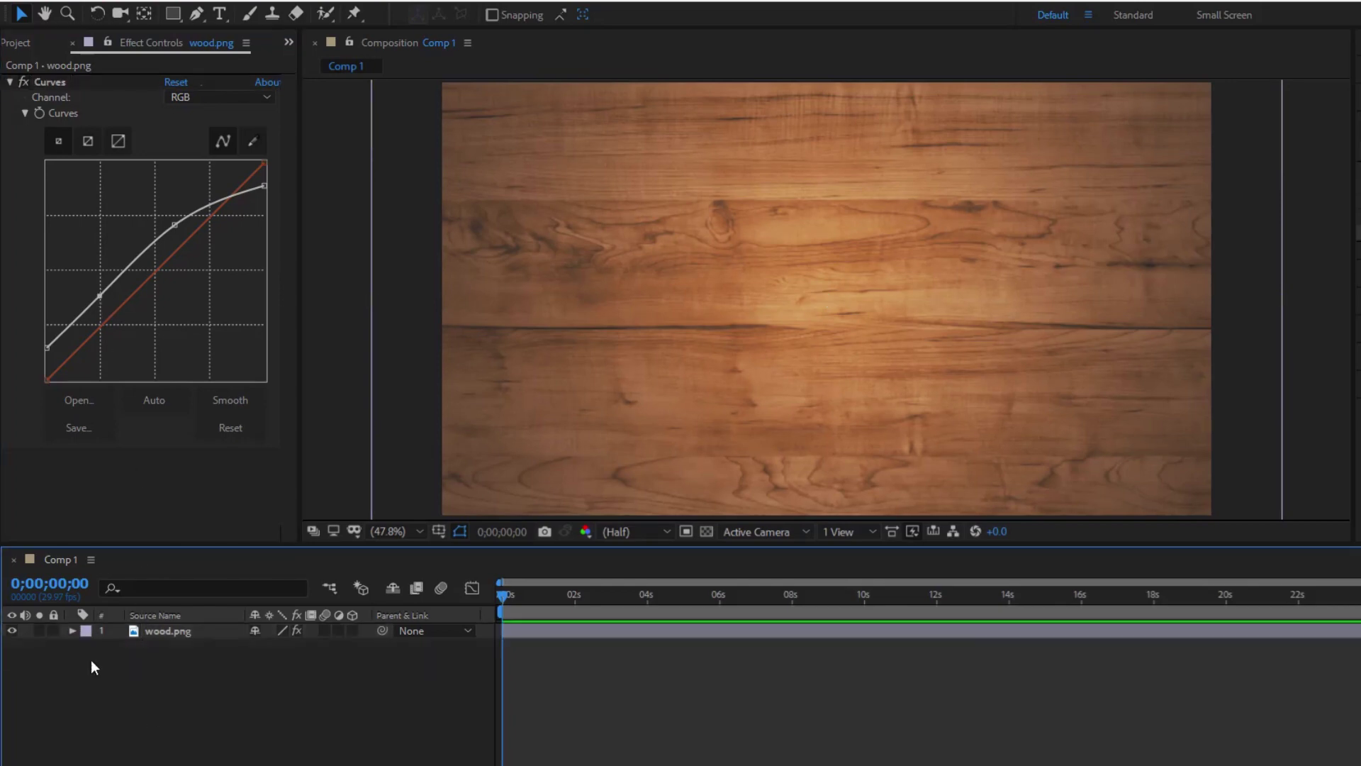
# - Create a new composition named photo1
pyautogui.click(22, 43)
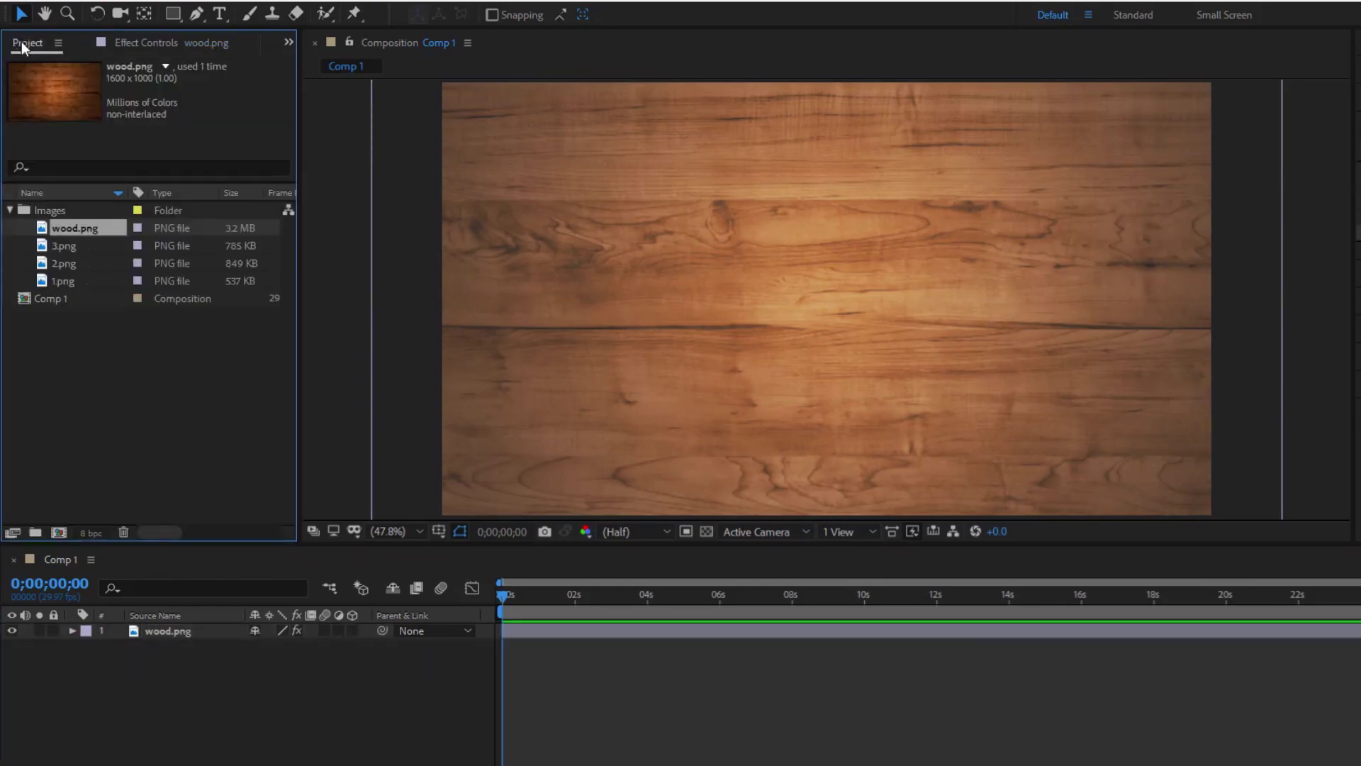
pyautogui.rightClick(96, 386)
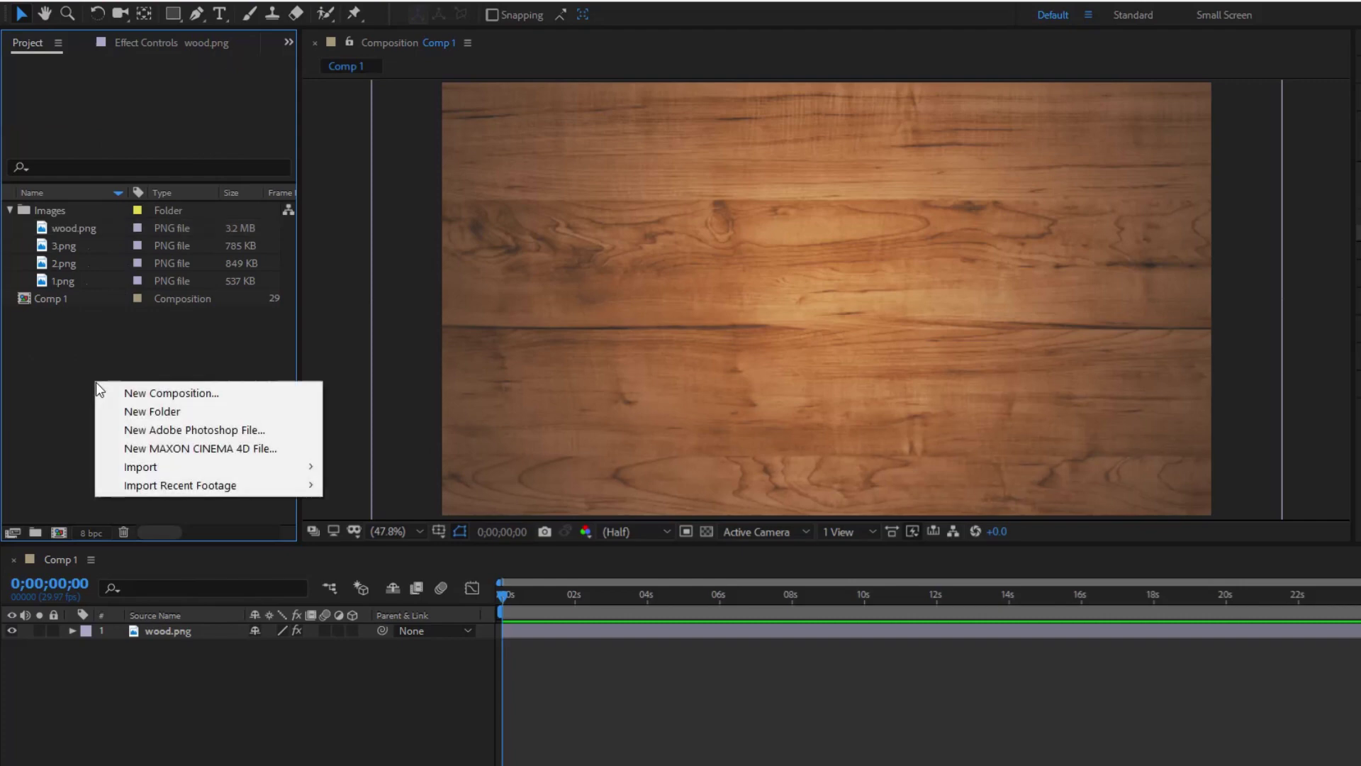
pyautogui.click(142, 394)
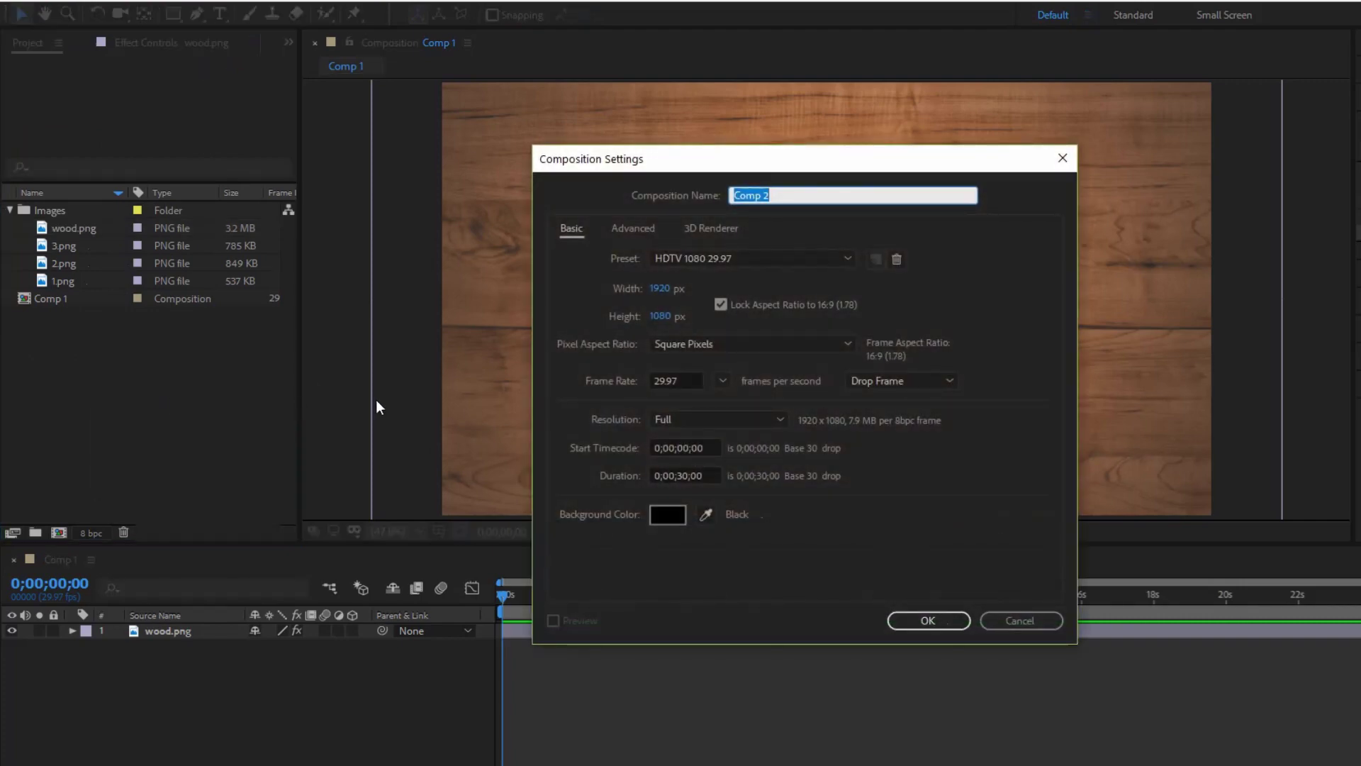
pyautogui.write('photo1')
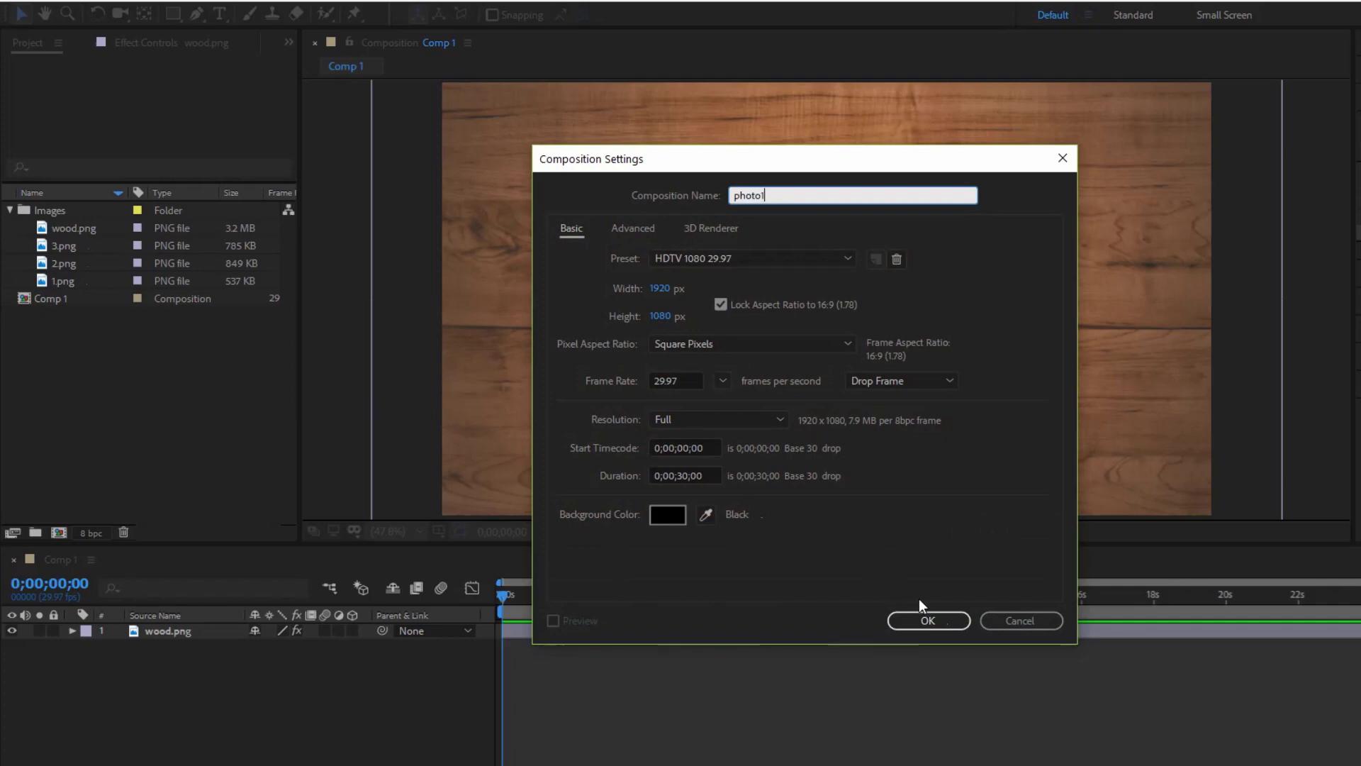
pyautogui.click(937, 619)
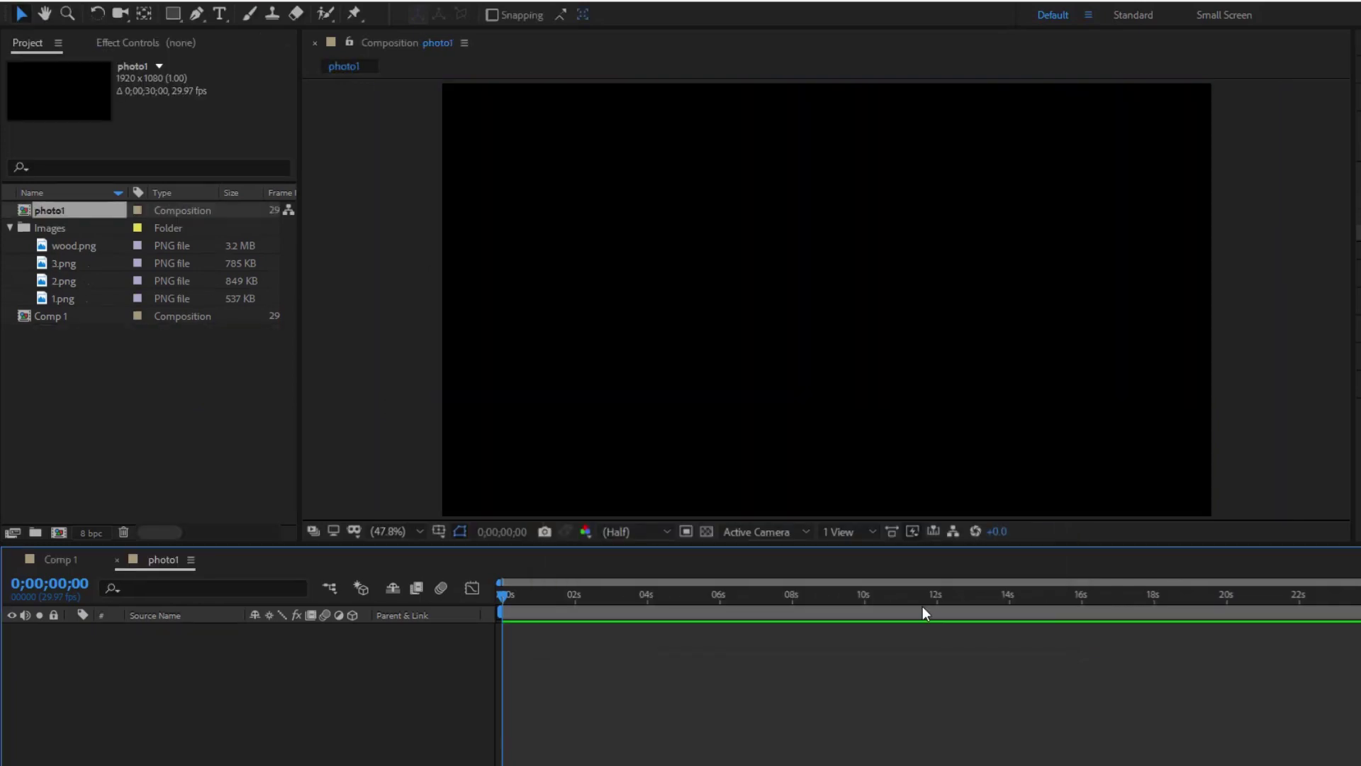
# - Add a full-frame white (F7F1F1) solid layer, White Solid 1, to photo1
pyautogui.rightClick(122, 678)
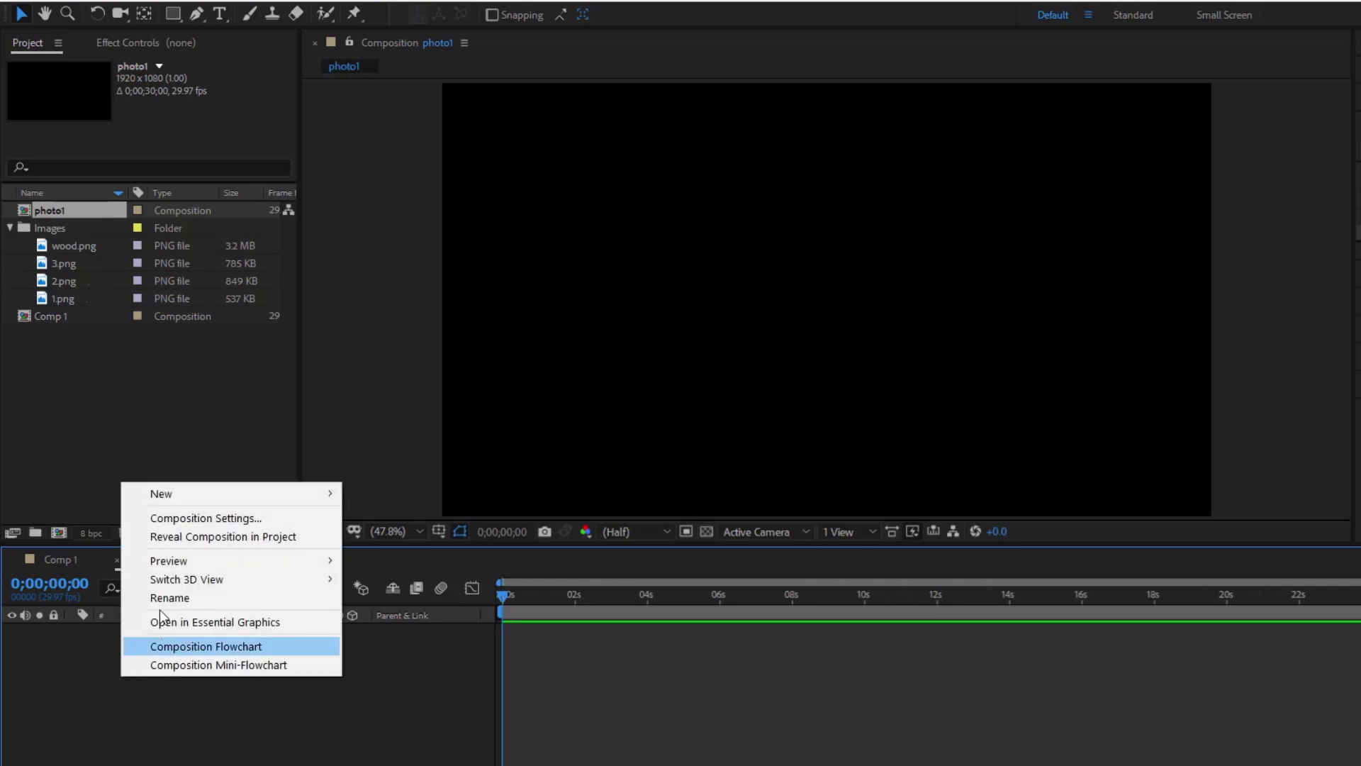
pyautogui.moveTo(187, 493)
pyautogui.click(390, 536)
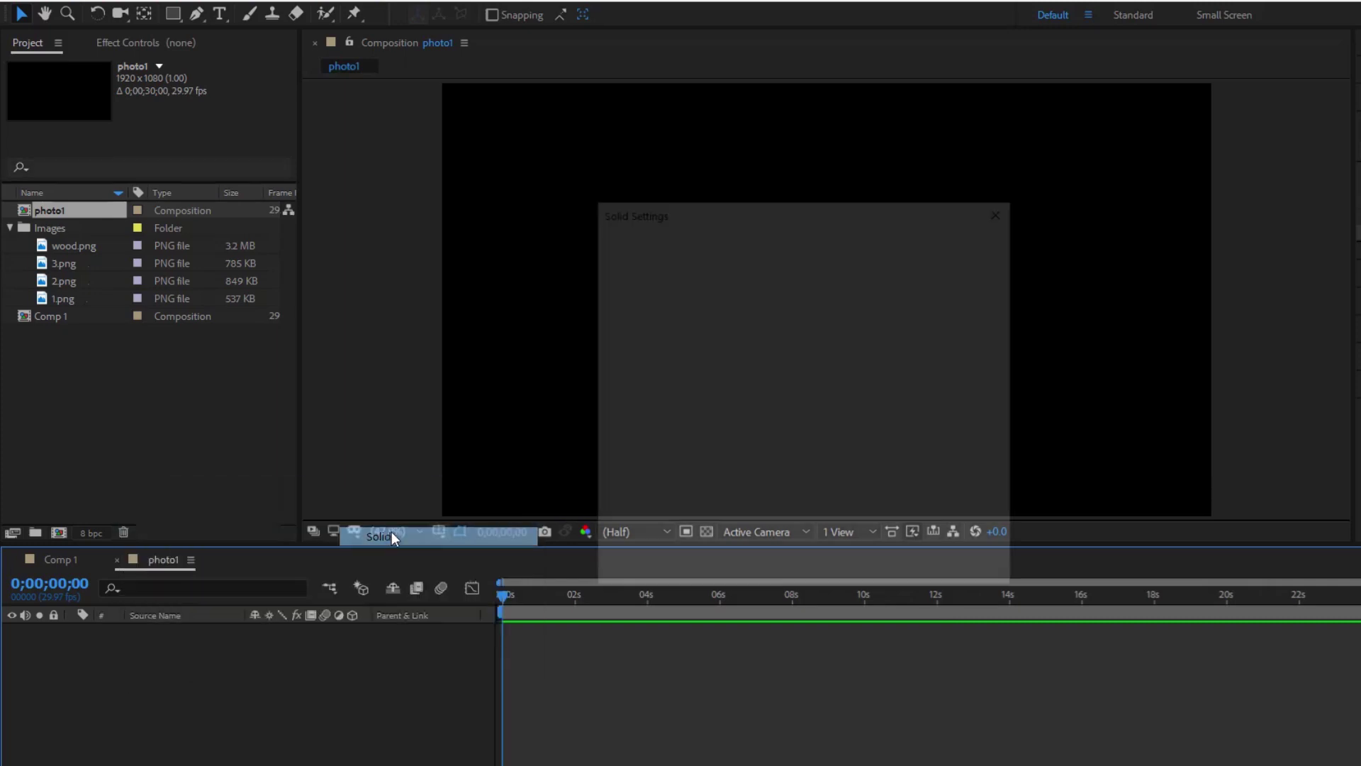
pyautogui.click(805, 516)
pyautogui.moveTo(585, 485); pyautogui.dragTo(547, 264)
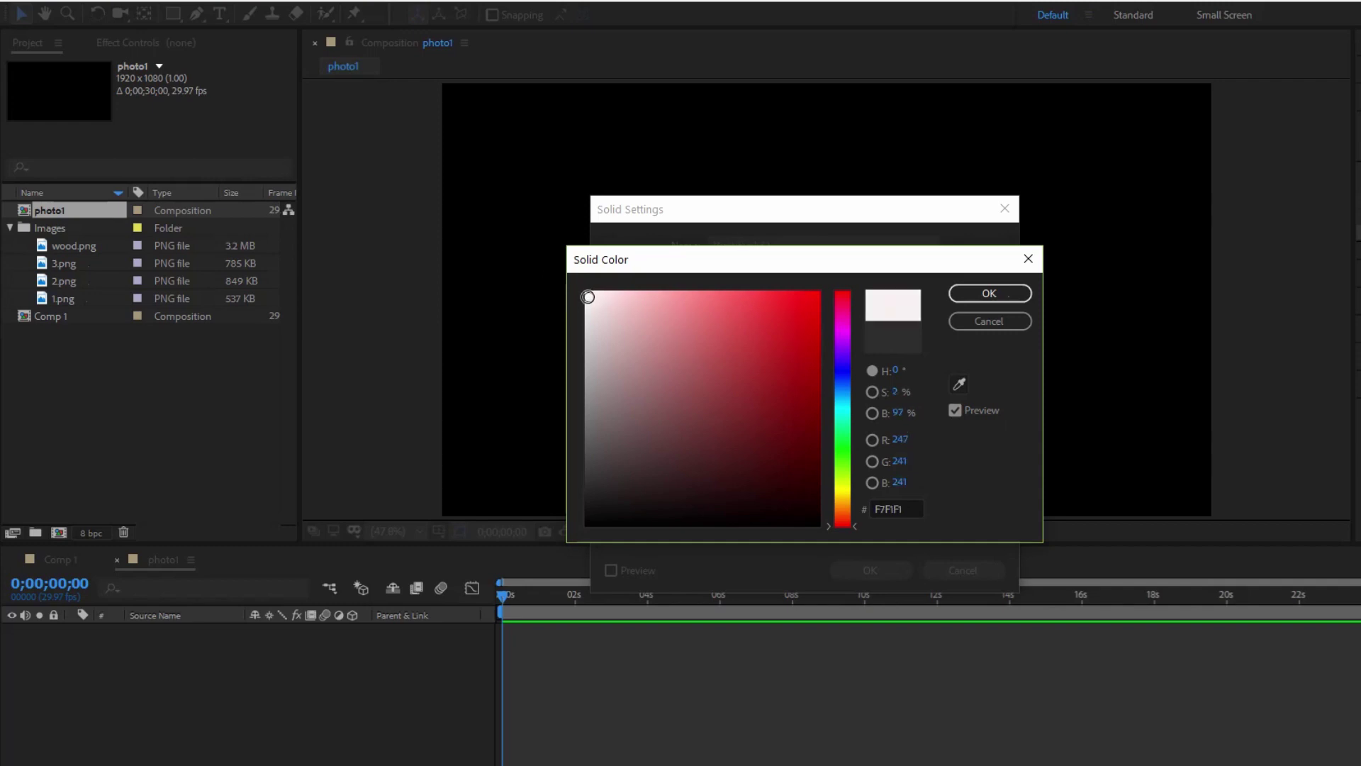
pyautogui.click(987, 293)
pyautogui.click(877, 567)
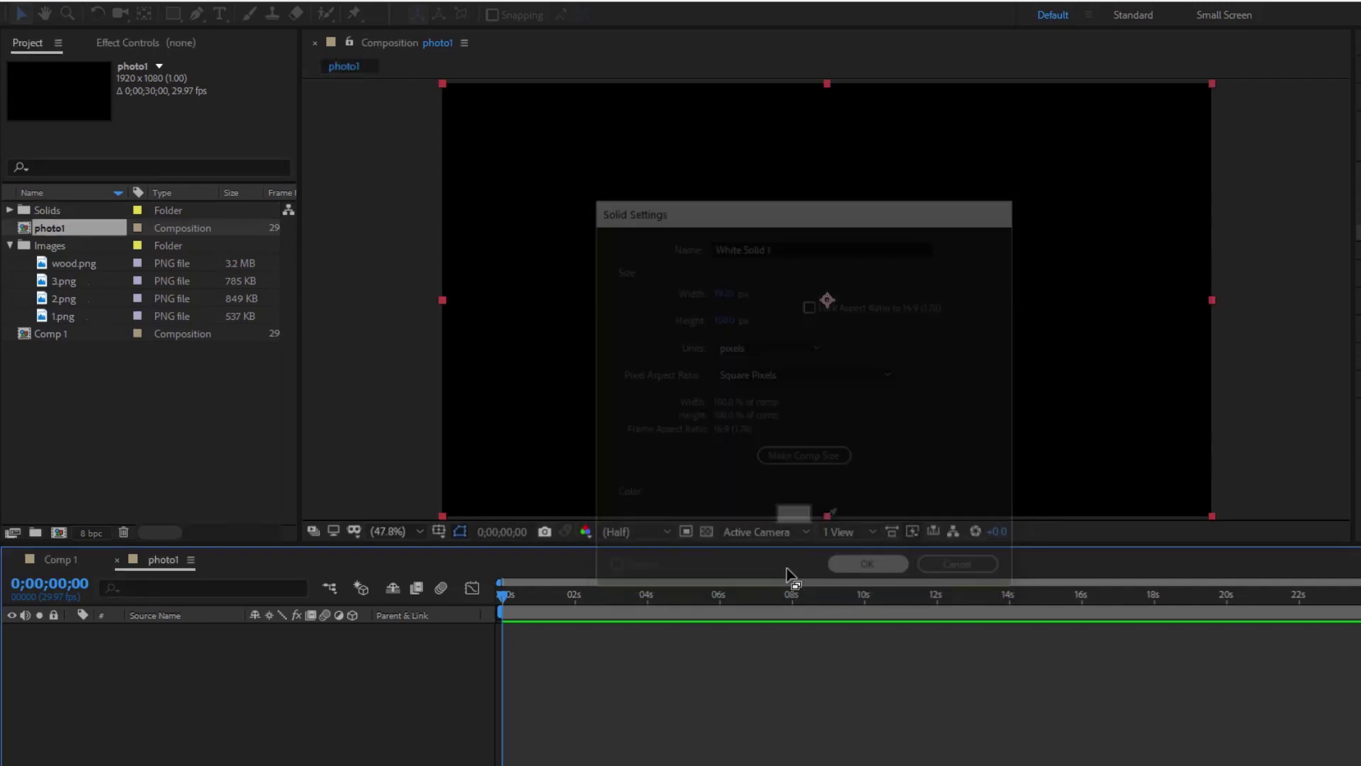
# - Add 1.png to photo1 and shrink White Solid 1 into a frame behind it
pyautogui.click(68, 317)
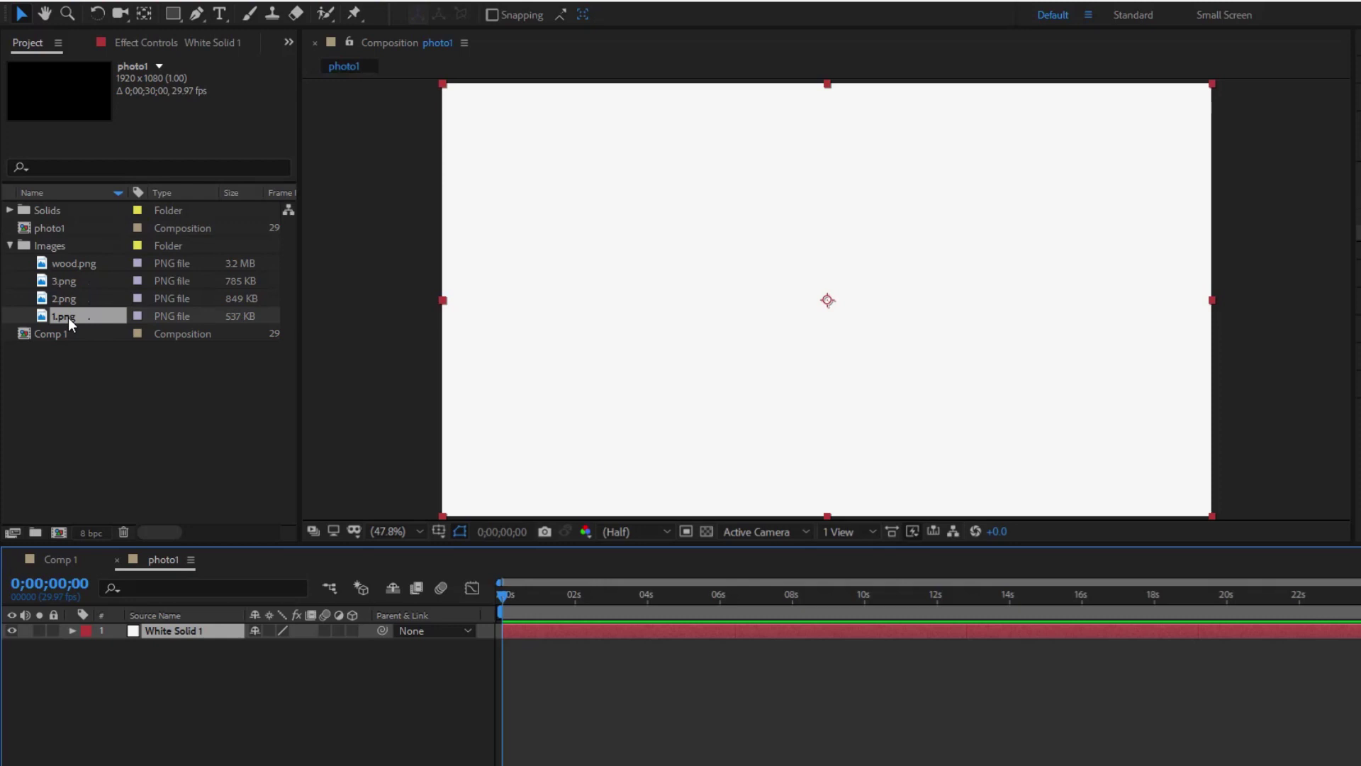
pyautogui.moveTo(66, 313); pyautogui.dragTo(142, 638)
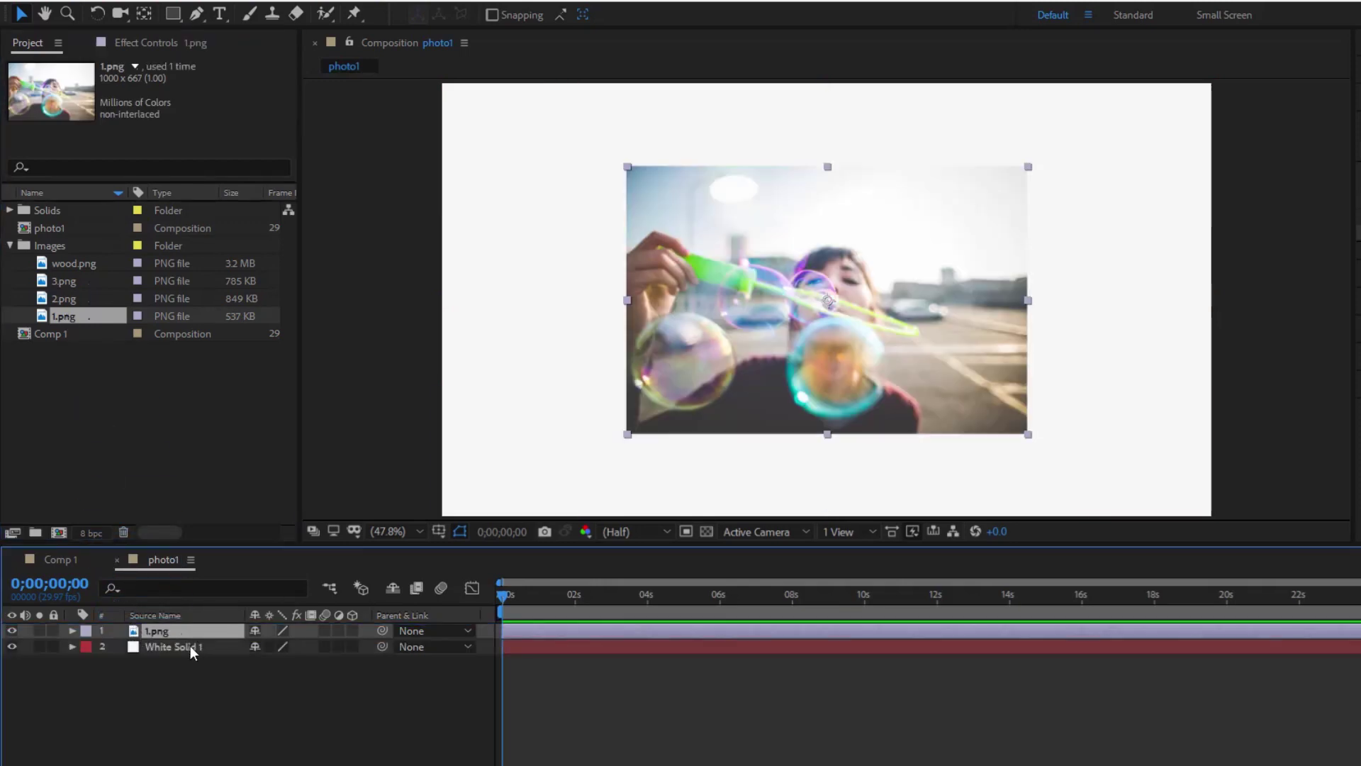
pyautogui.click(171, 648)
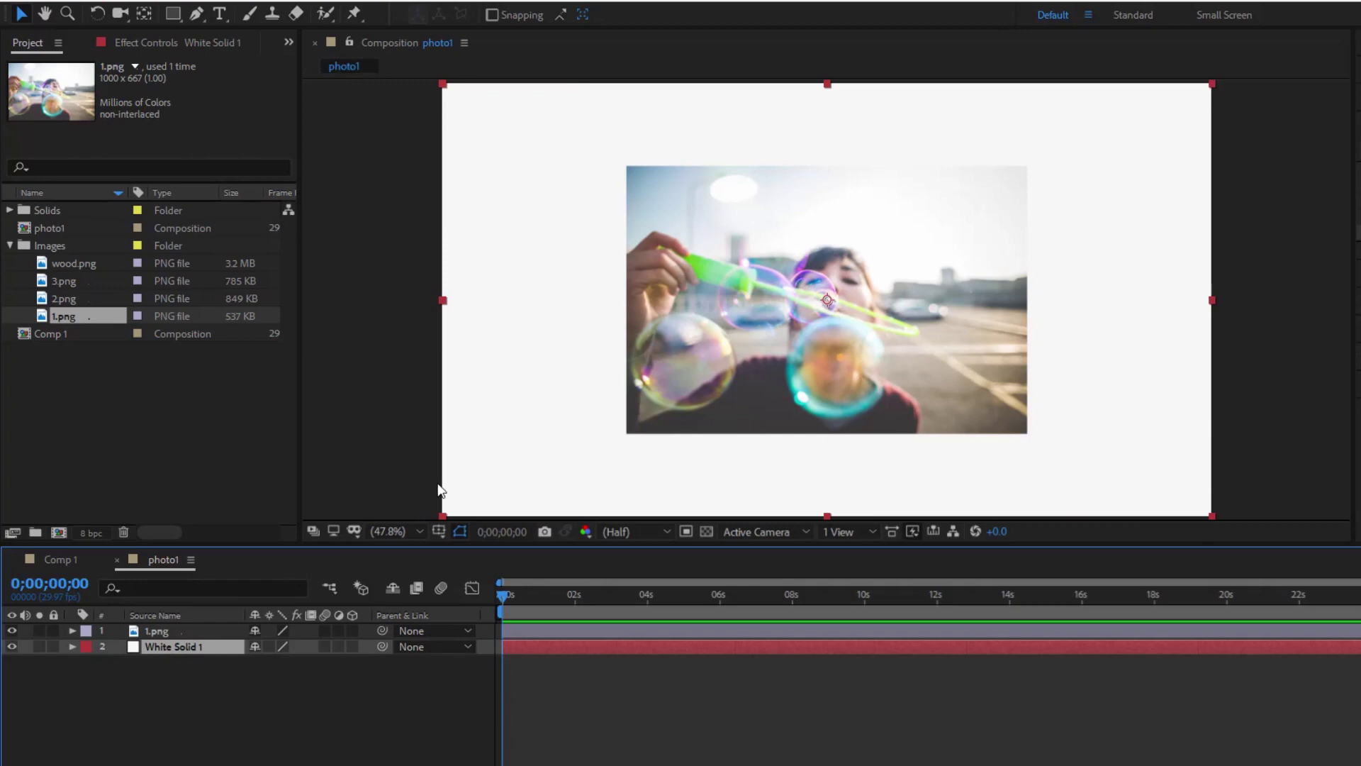
pyautogui.moveTo(443, 85); pyautogui.dragTo(617, 138)
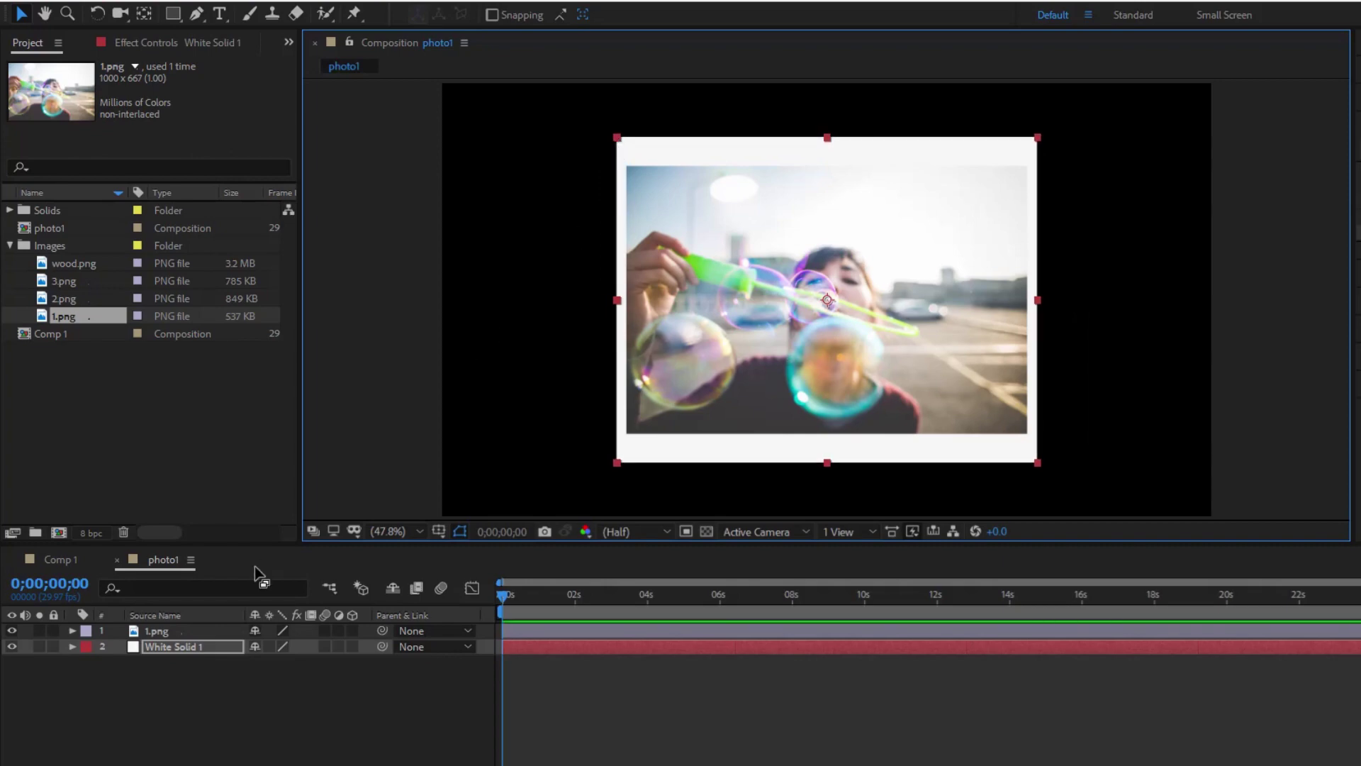
# - Move the 1.png photo up so the white frame has a deeper bottom border
pyautogui.click(167, 631)
pyautogui.moveTo(781, 326); pyautogui.dragTo(781, 307)
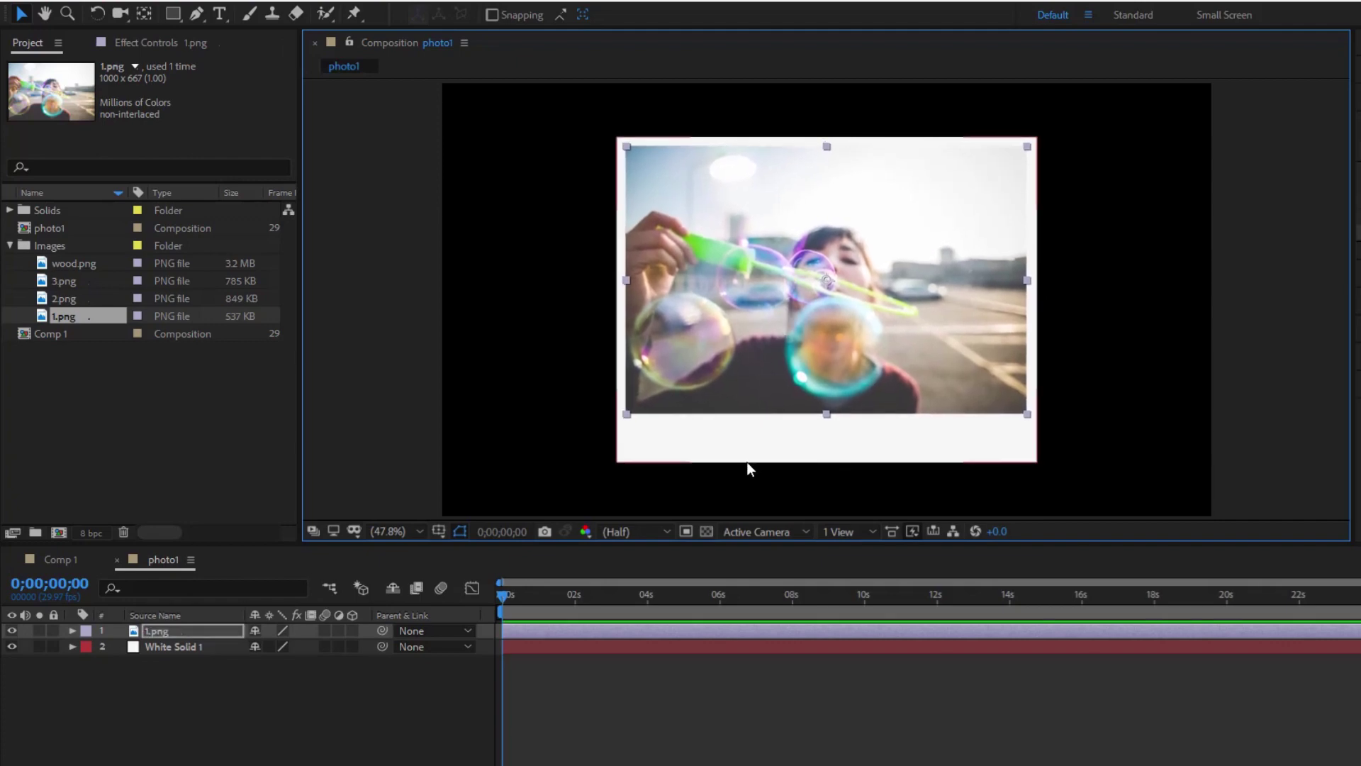
pyautogui.click(220, 706)
pyautogui.click(65, 560)
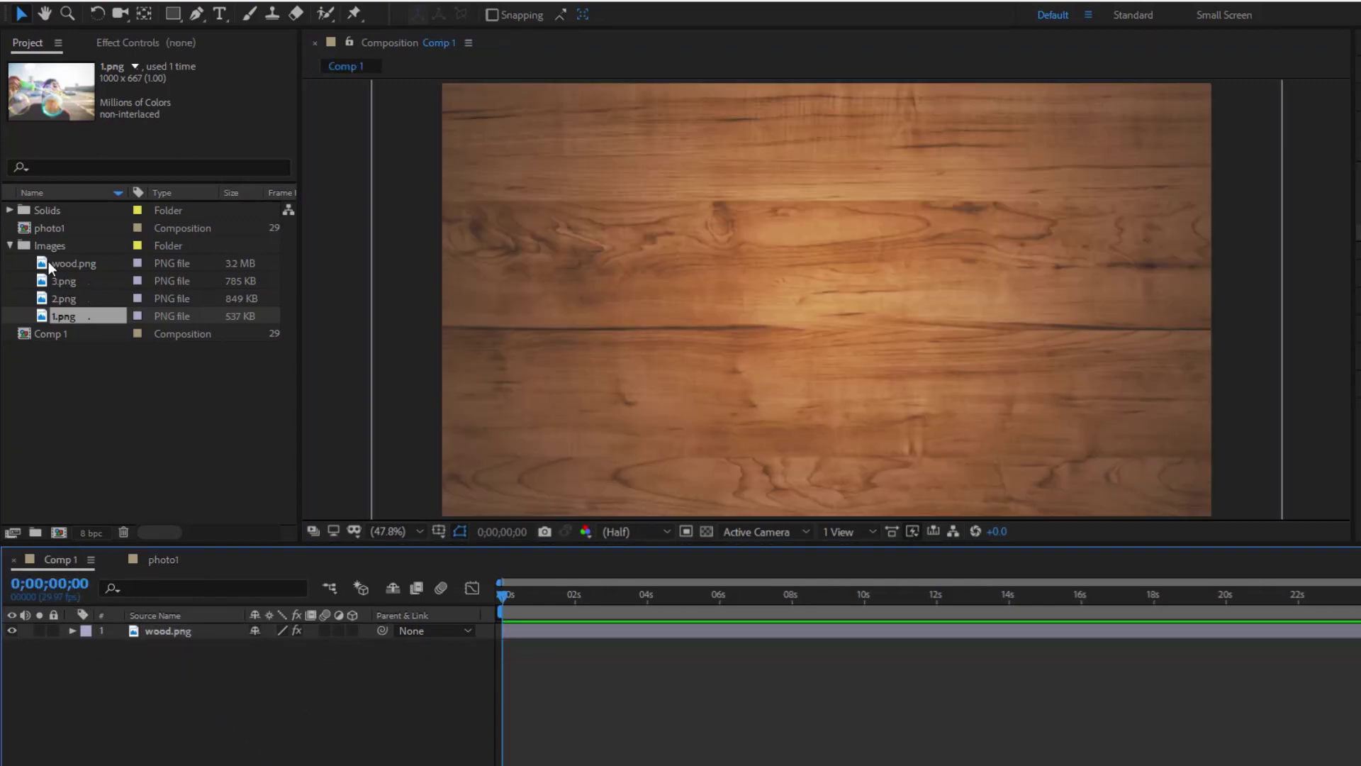
# - Place photo1 over the wood in Comp 1, scale it to 71% and make it 3D
pyautogui.moveTo(47, 226); pyautogui.dragTo(139, 627)
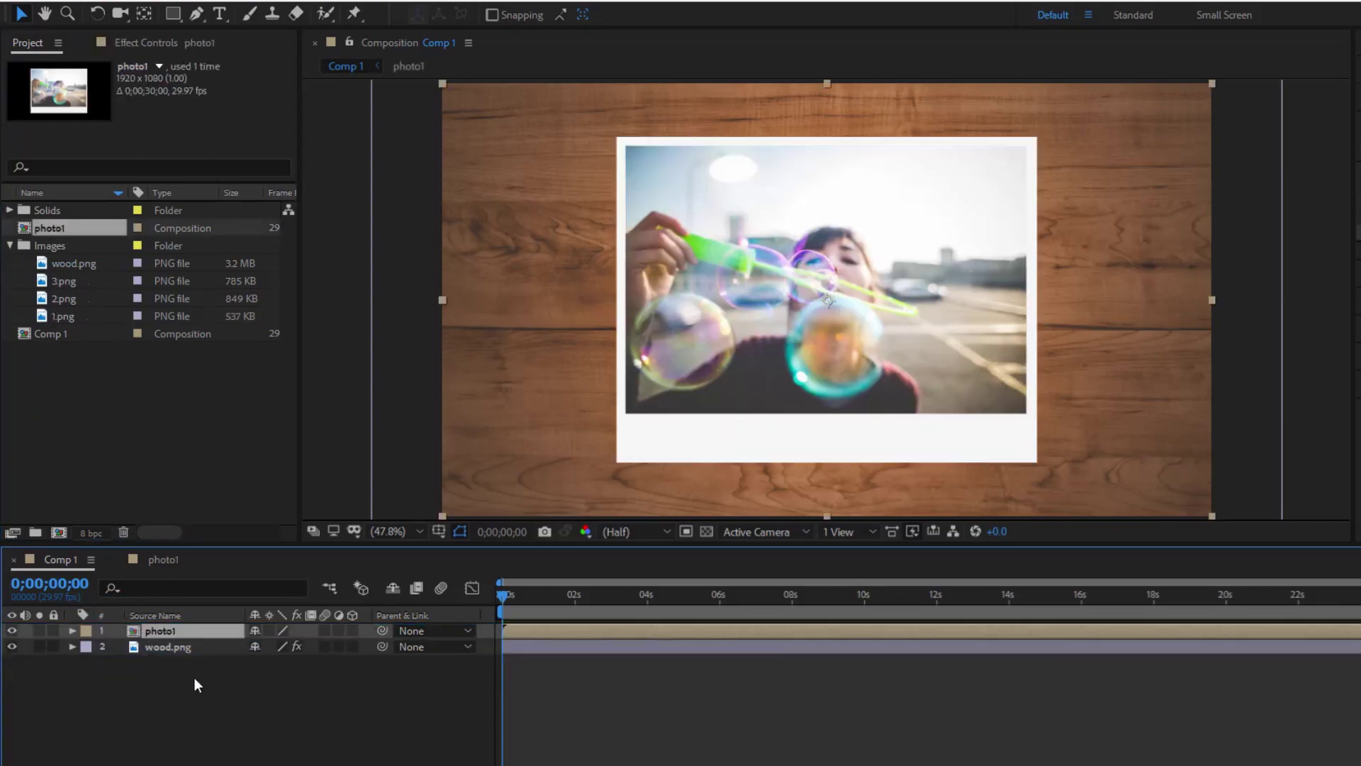
pyautogui.press('s')
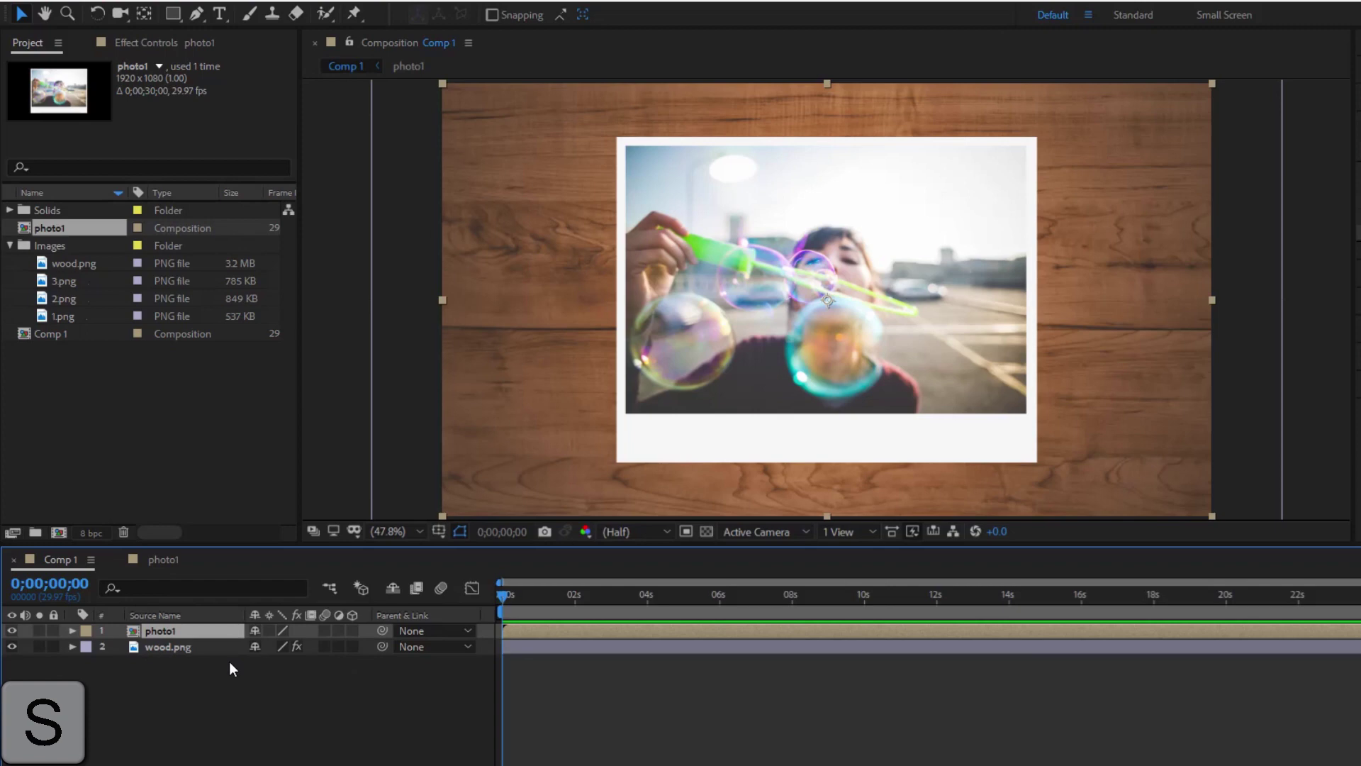
pyautogui.moveTo(276, 646); pyautogui.dragTo(256, 649)
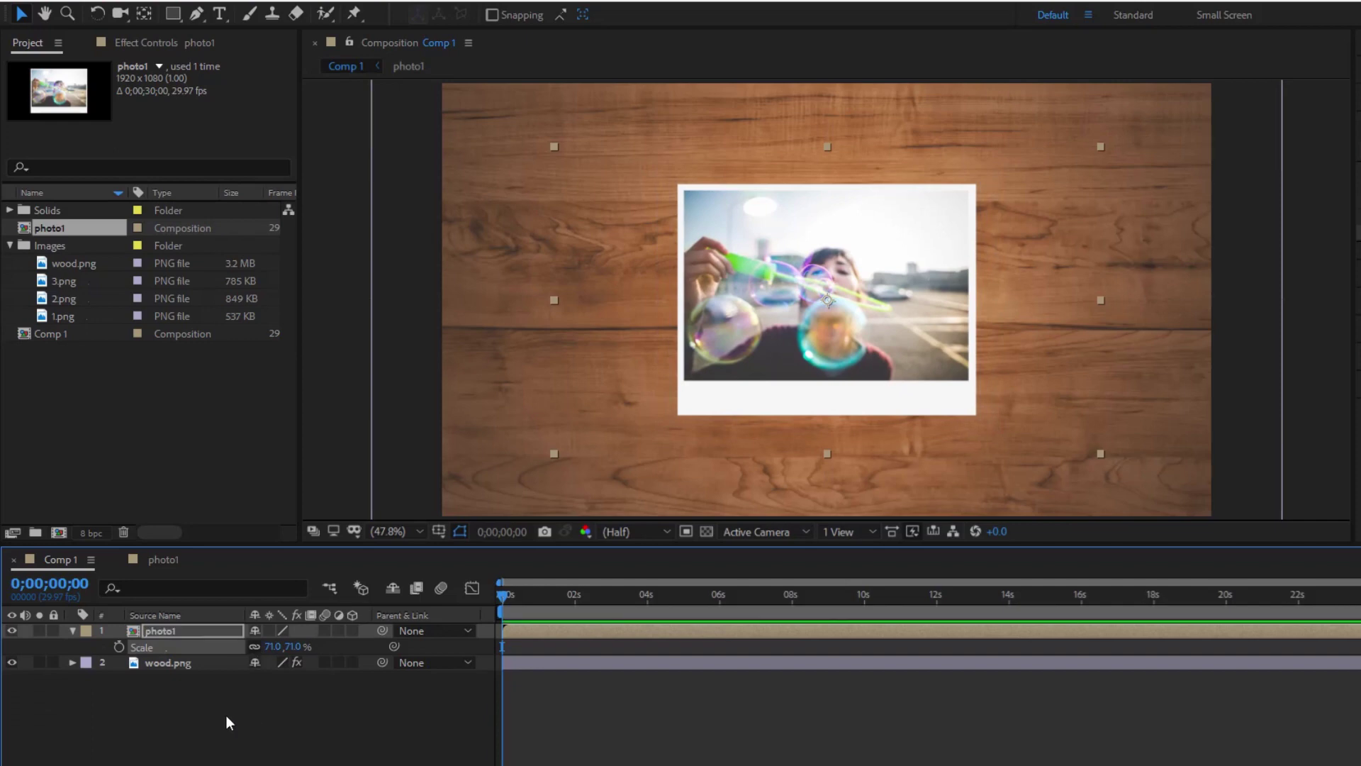
pyautogui.click(72, 630)
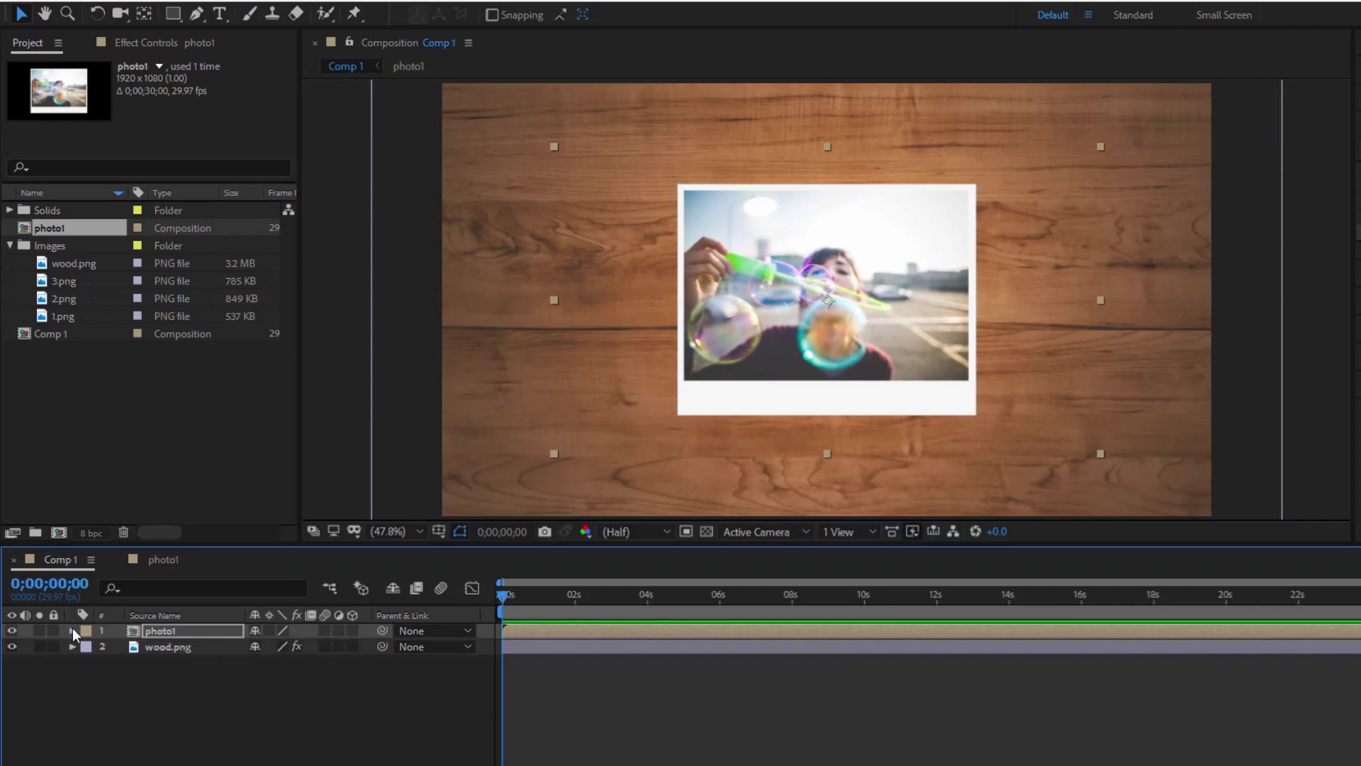
pyautogui.click(353, 630)
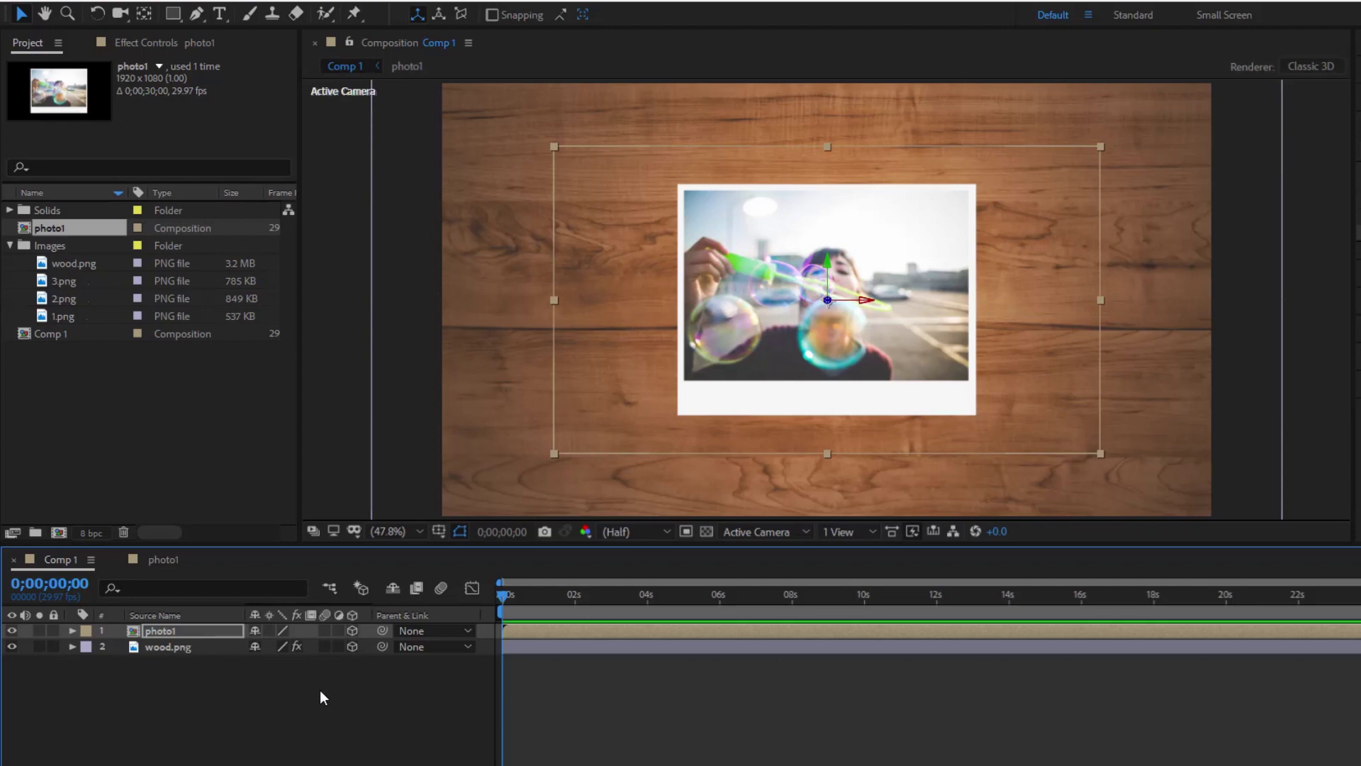
# - Add a new spot light with 183% intensity and 91% cone feather
pyautogui.rightClick(192, 676)
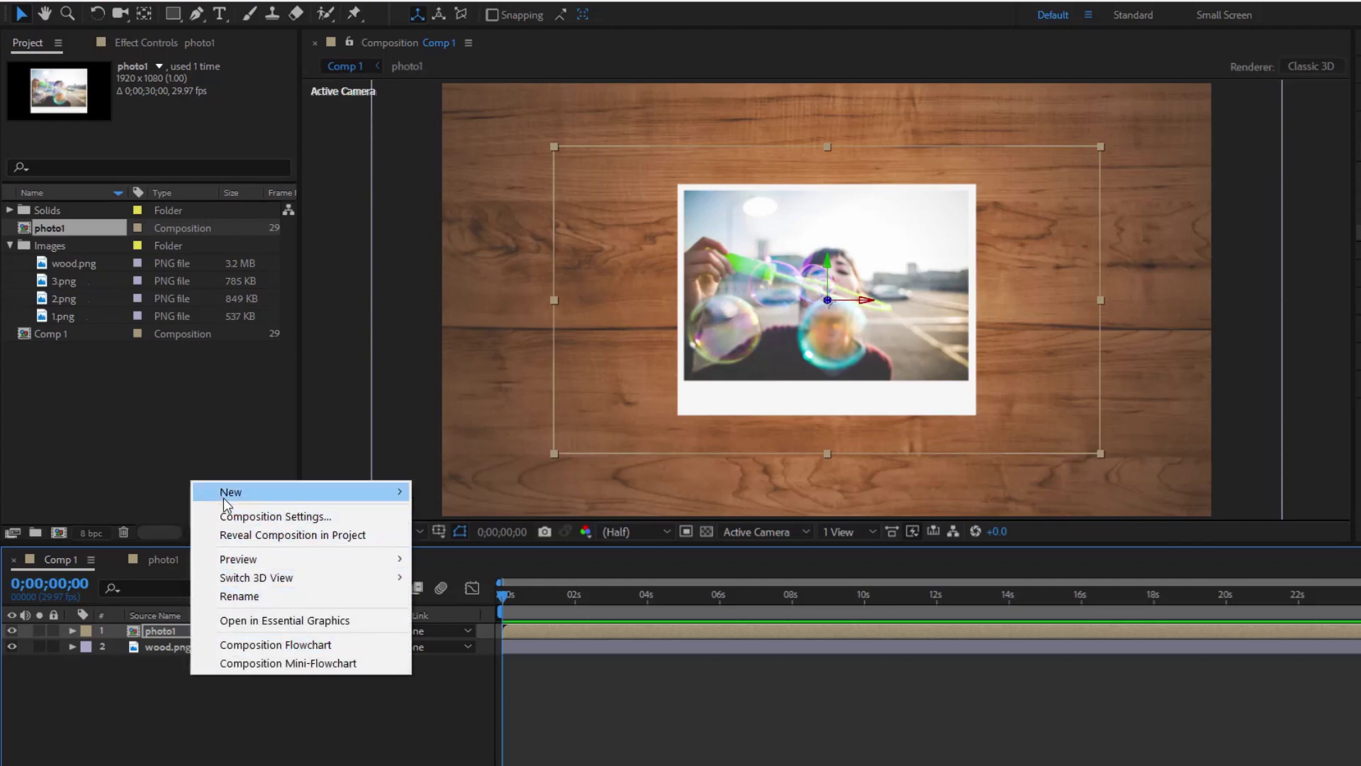
pyautogui.moveTo(347, 497)
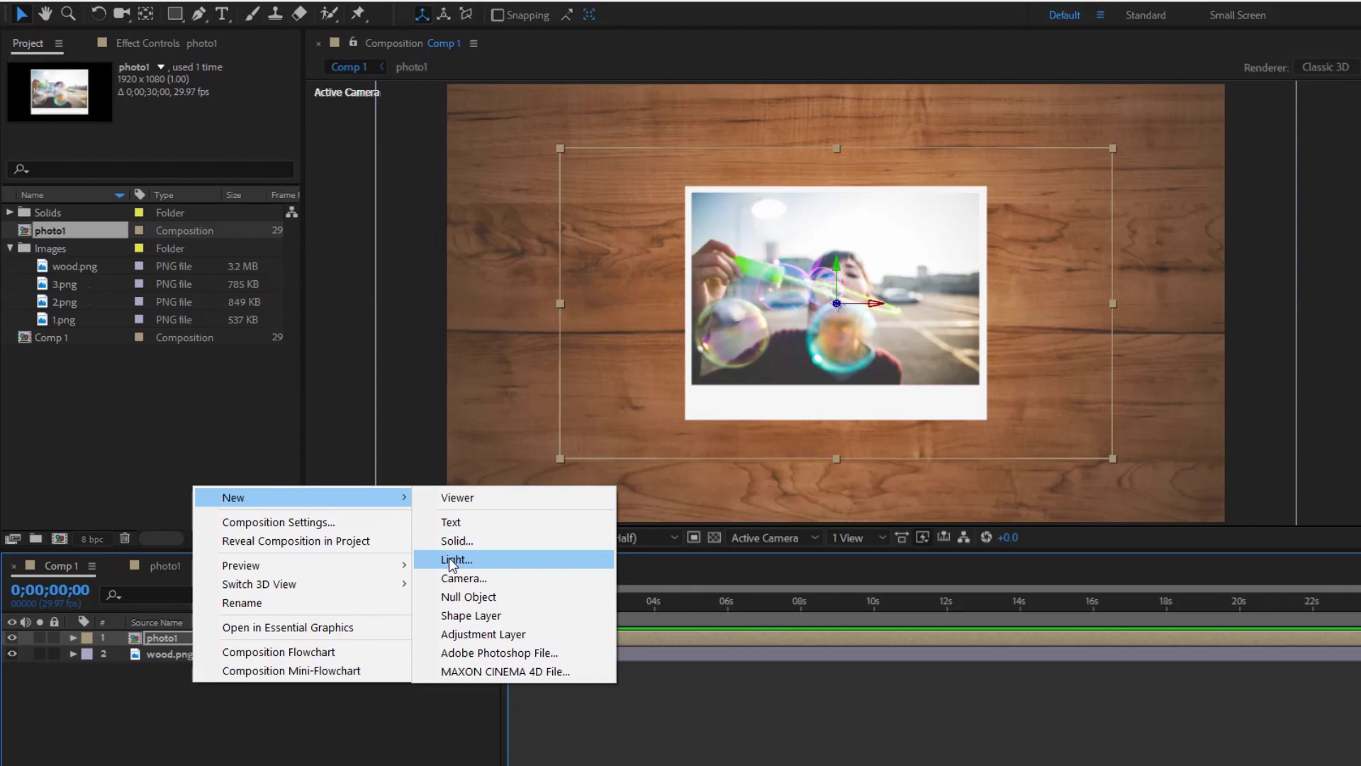
pyautogui.click(447, 553)
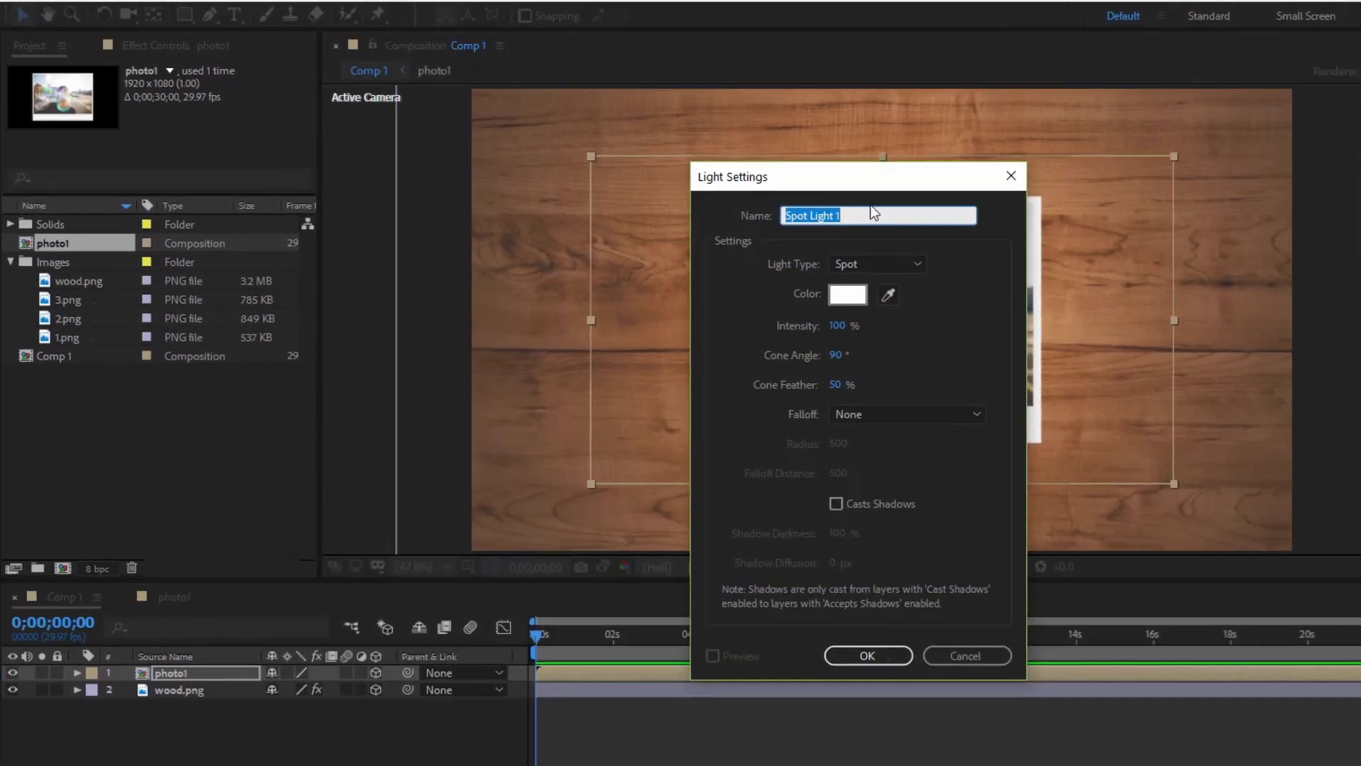
pyautogui.moveTo(867, 181); pyautogui.dragTo(466, 246)
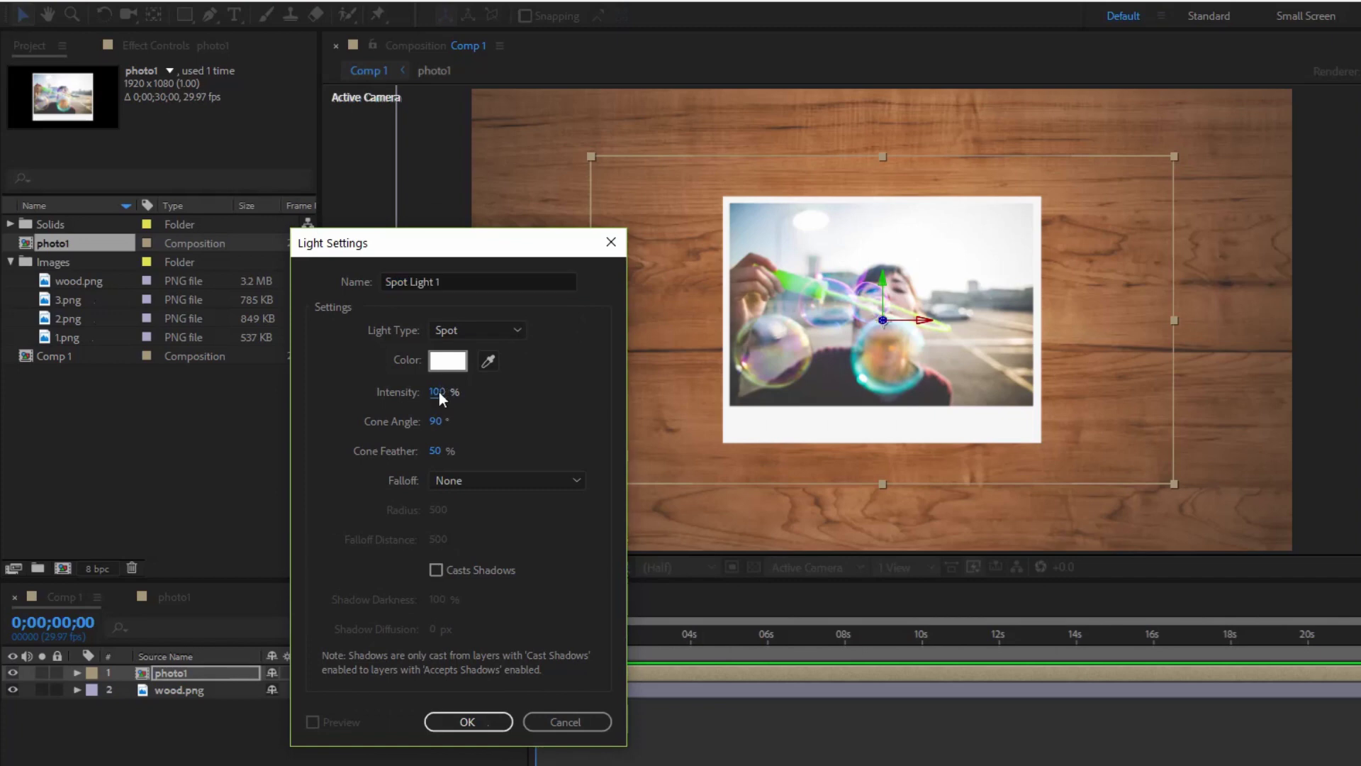
pyautogui.moveTo(439, 395); pyautogui.dragTo(531, 398)
pyautogui.moveTo(454, 451); pyautogui.dragTo(482, 451)
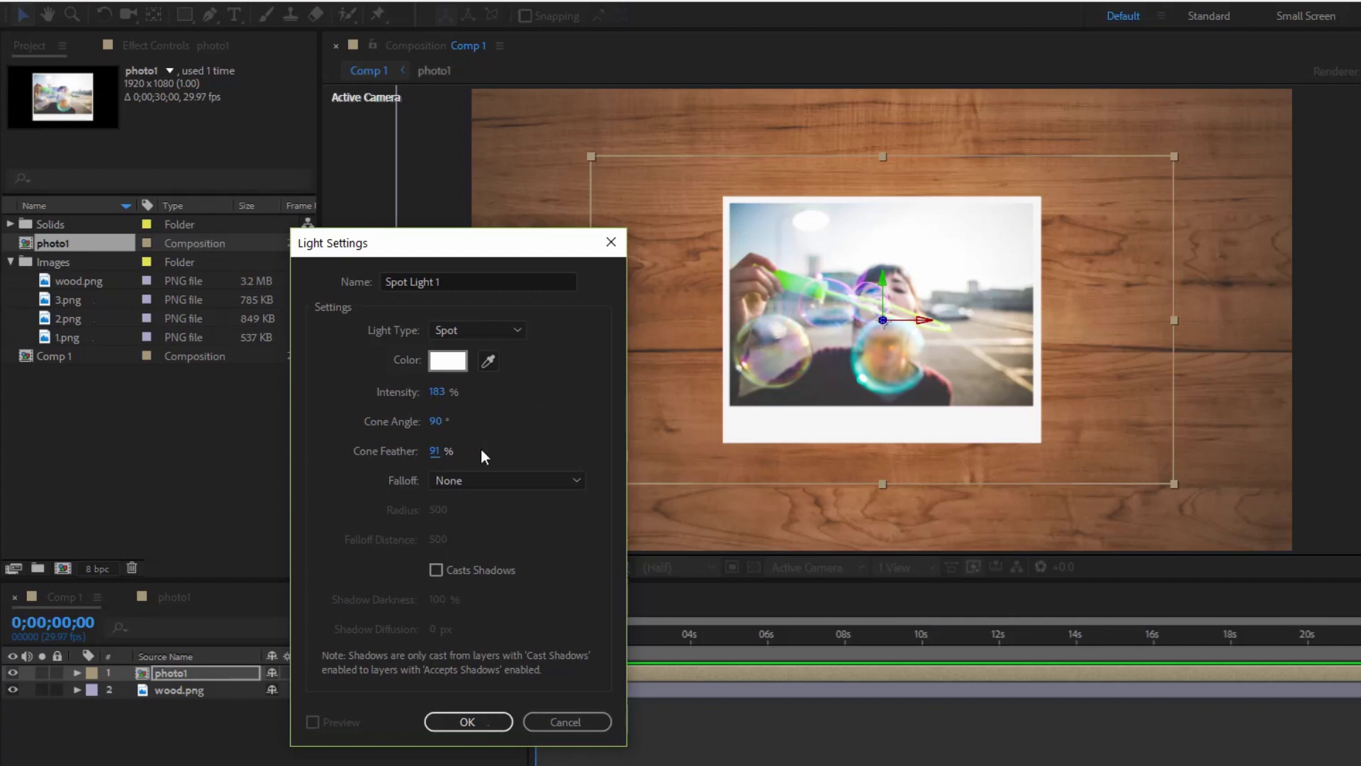
# - Enable the light's shadows with 75% darkness and 350 px diffusion, and create it
pyautogui.click(436, 570)
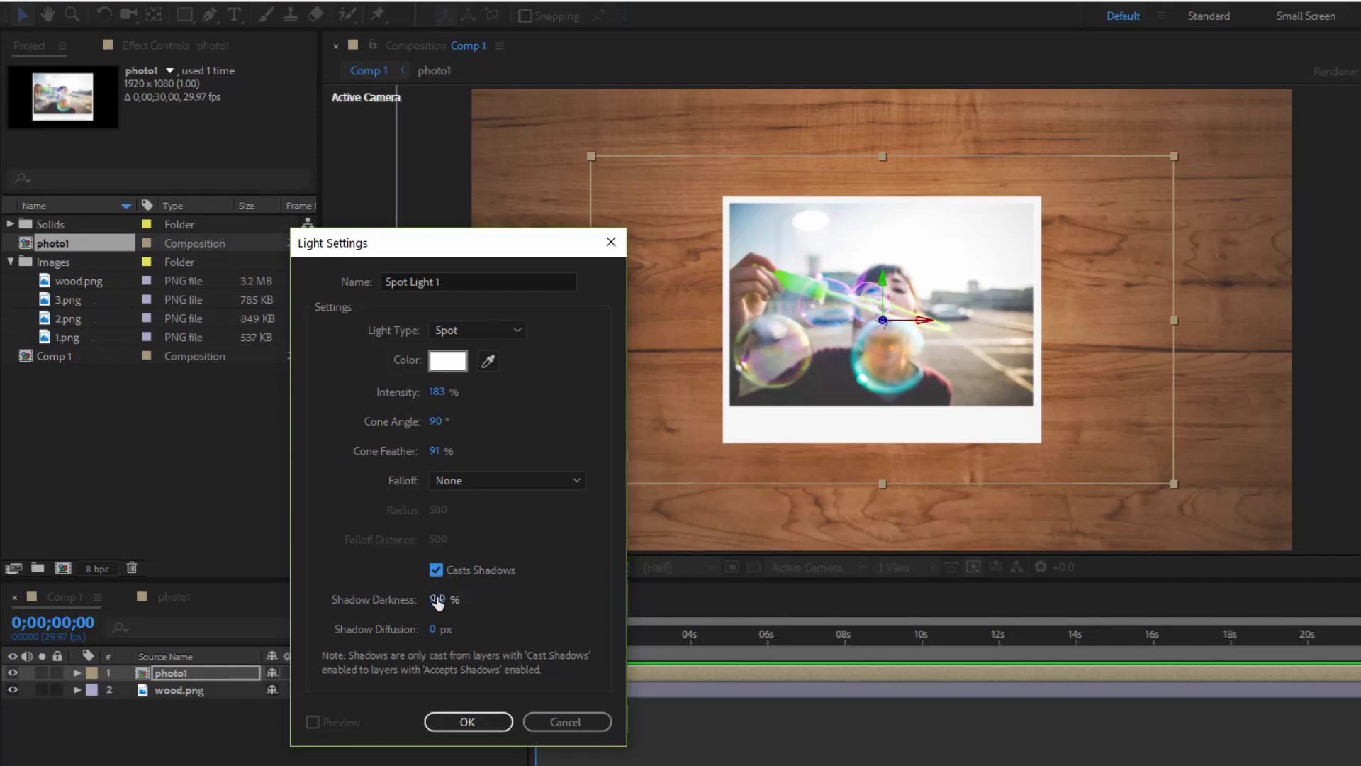
pyautogui.click(437, 599)
pyautogui.write('75')
pyautogui.click(435, 631)
pyautogui.write('350')
pyautogui.click(512, 645)
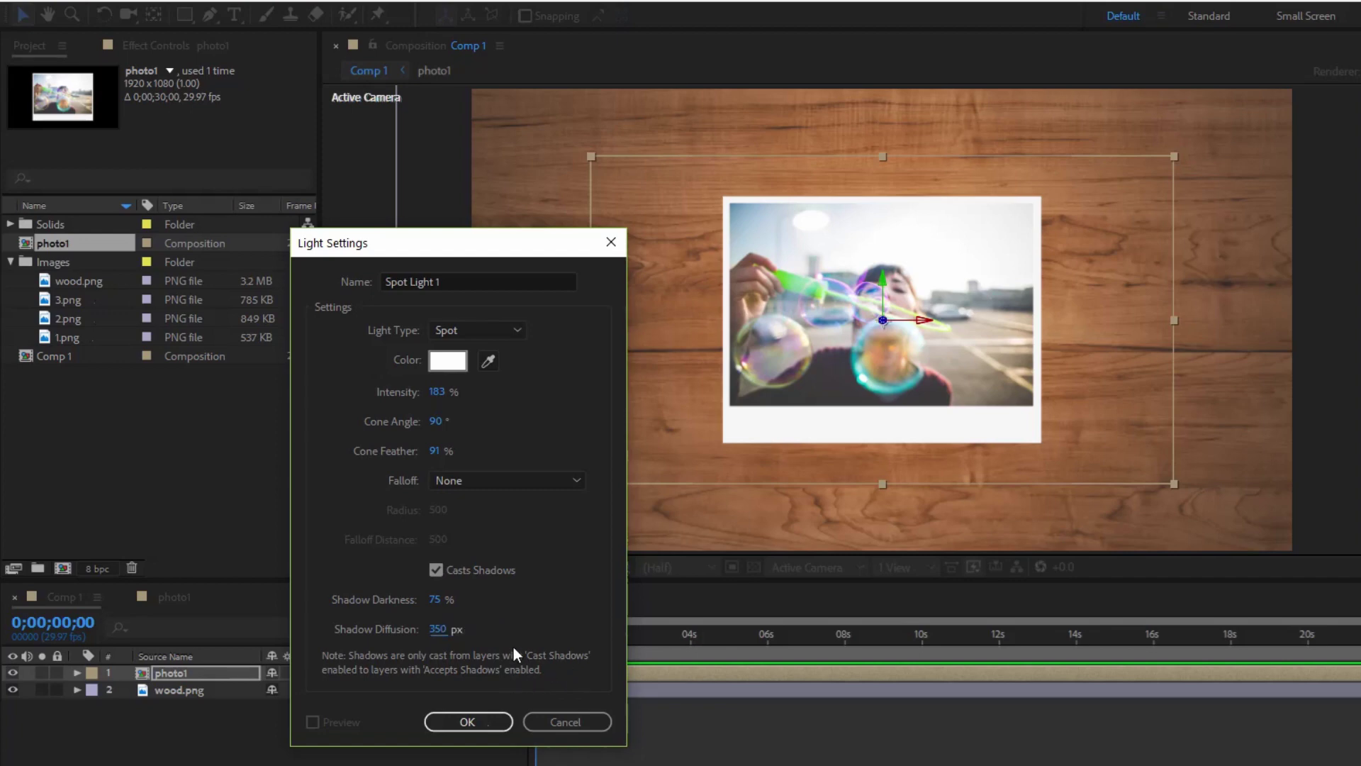
pyautogui.click(456, 722)
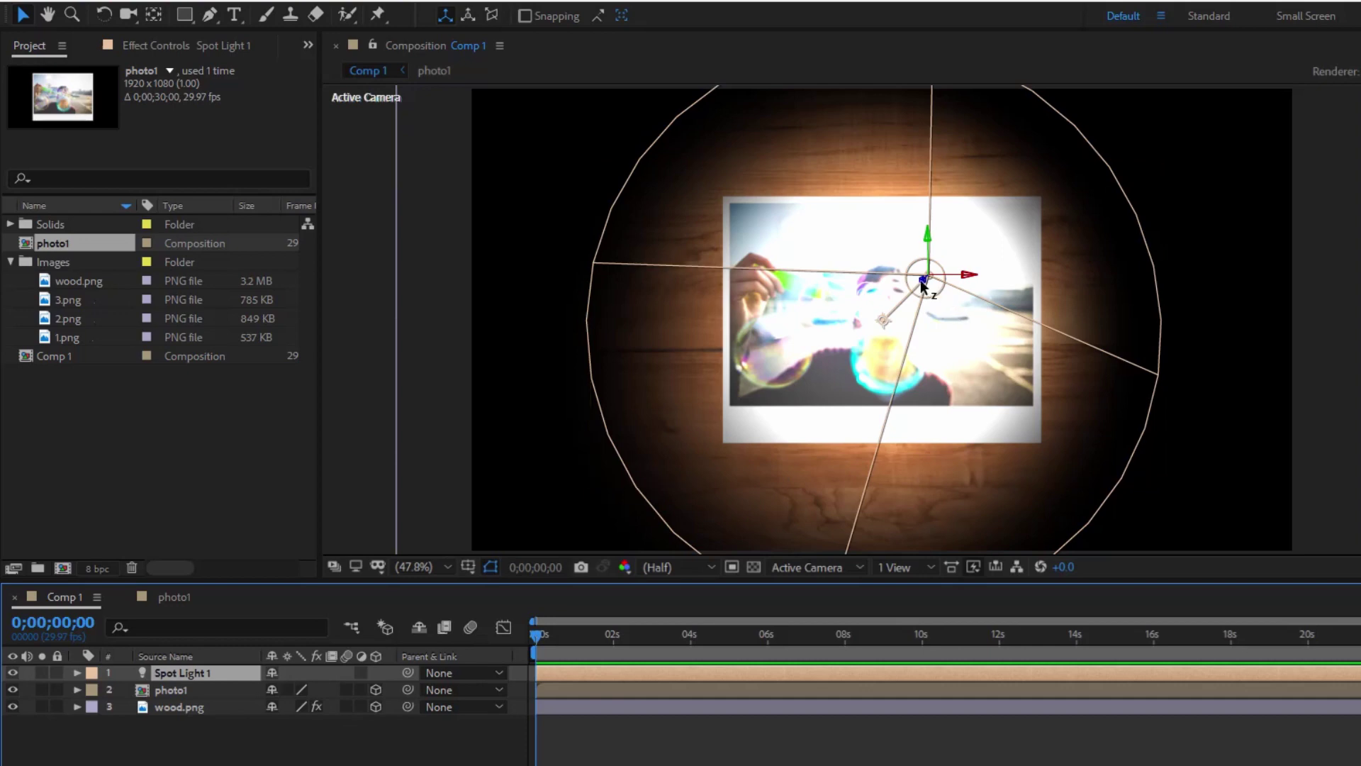
# - Move Spot Light 1 back along Z, then left and lower so its beam covers the photo and wood
pyautogui.moveTo(921, 279); pyautogui.dragTo(1237, 276)
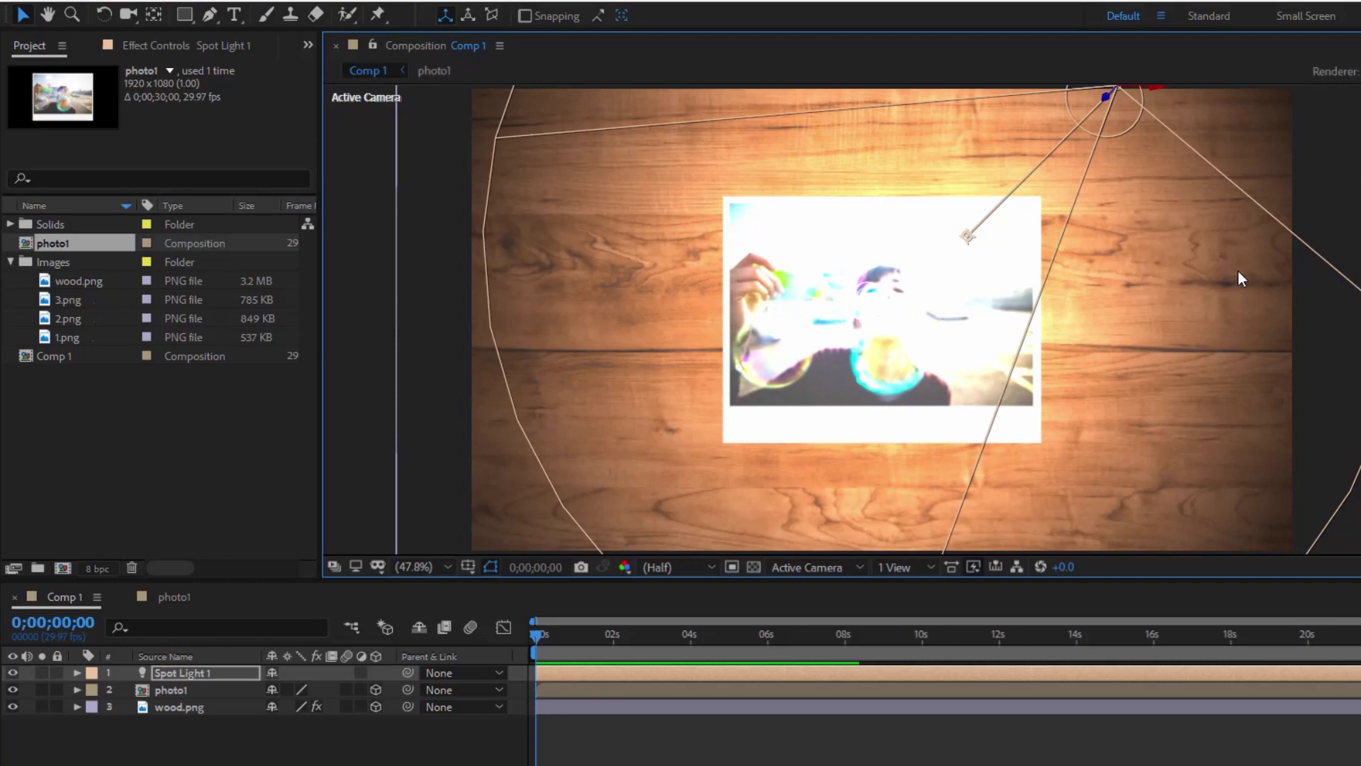
pyautogui.press(',')
pyautogui.press(',')
pyautogui.press(',')
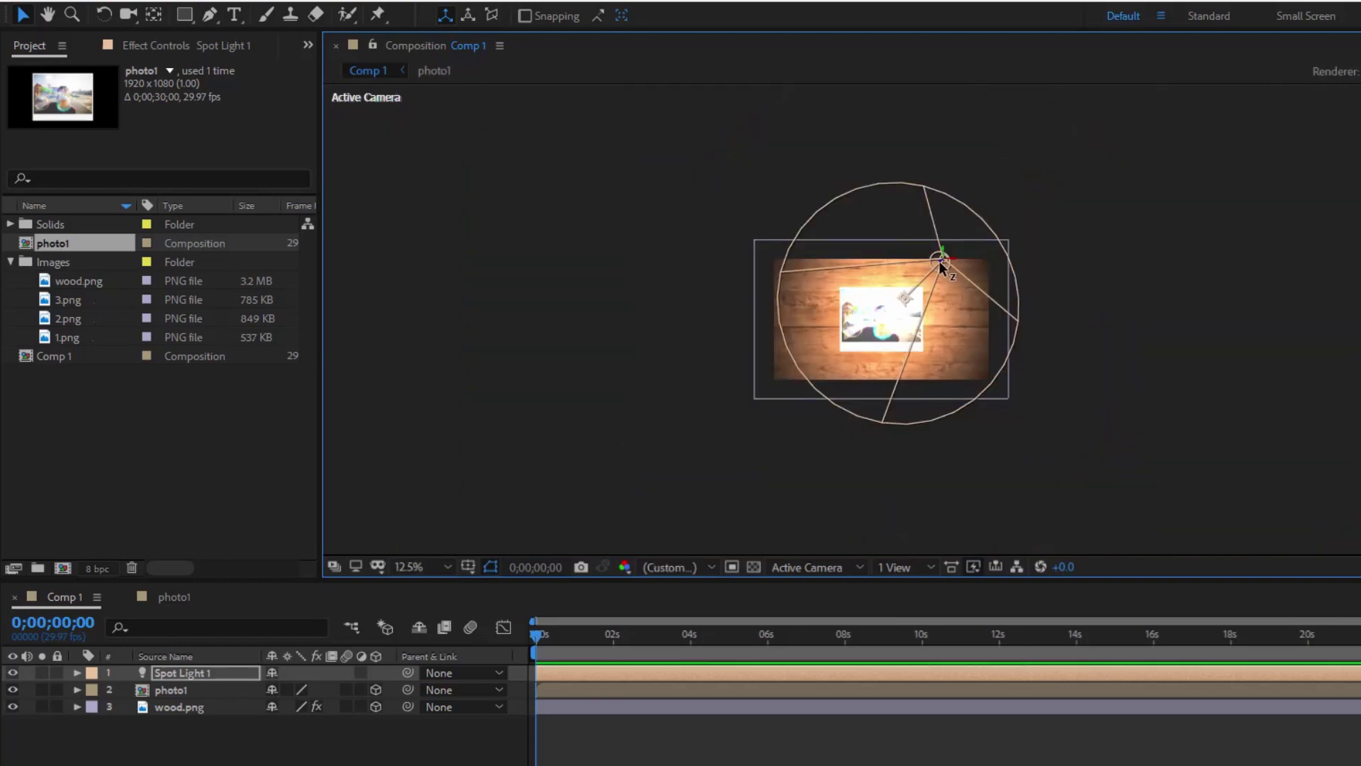
pyautogui.moveTo(940, 265); pyautogui.dragTo(990, 254)
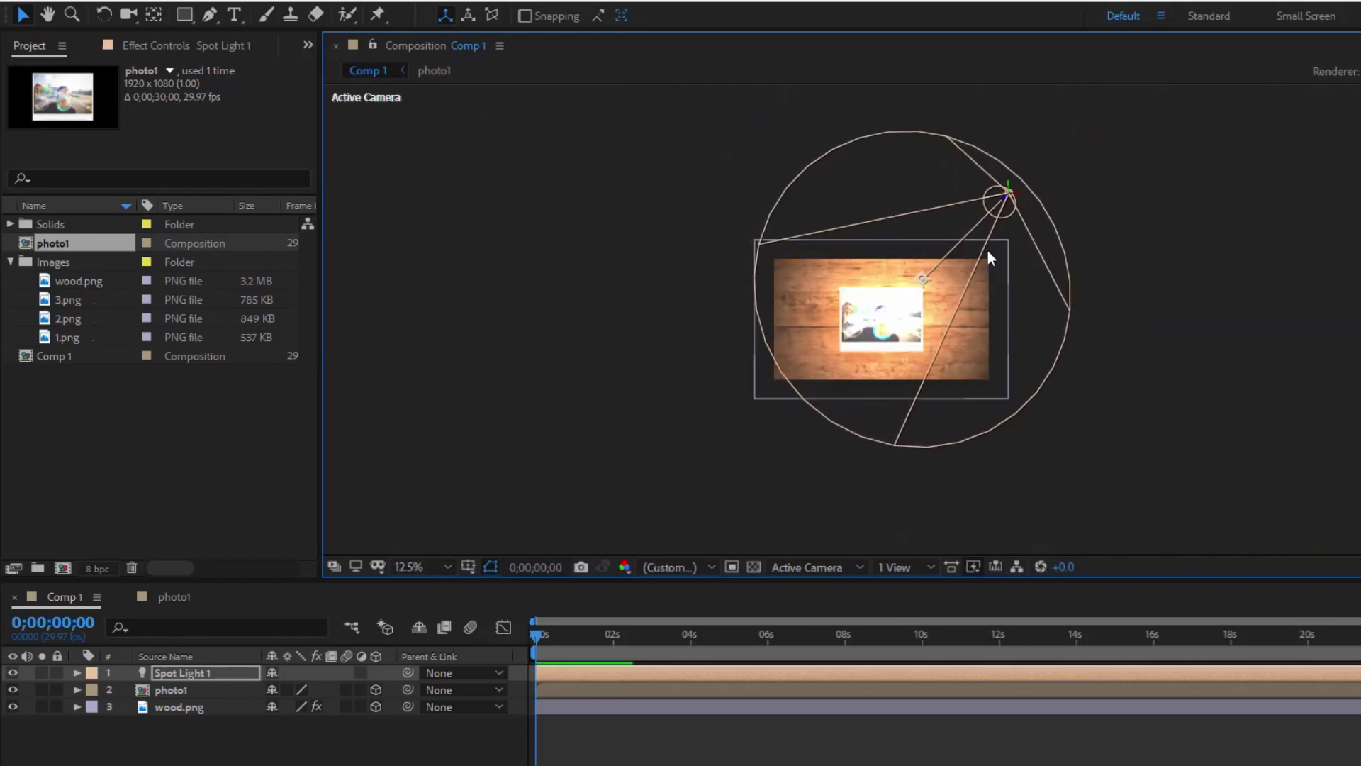
pyautogui.moveTo(1018, 192); pyautogui.dragTo(978, 204)
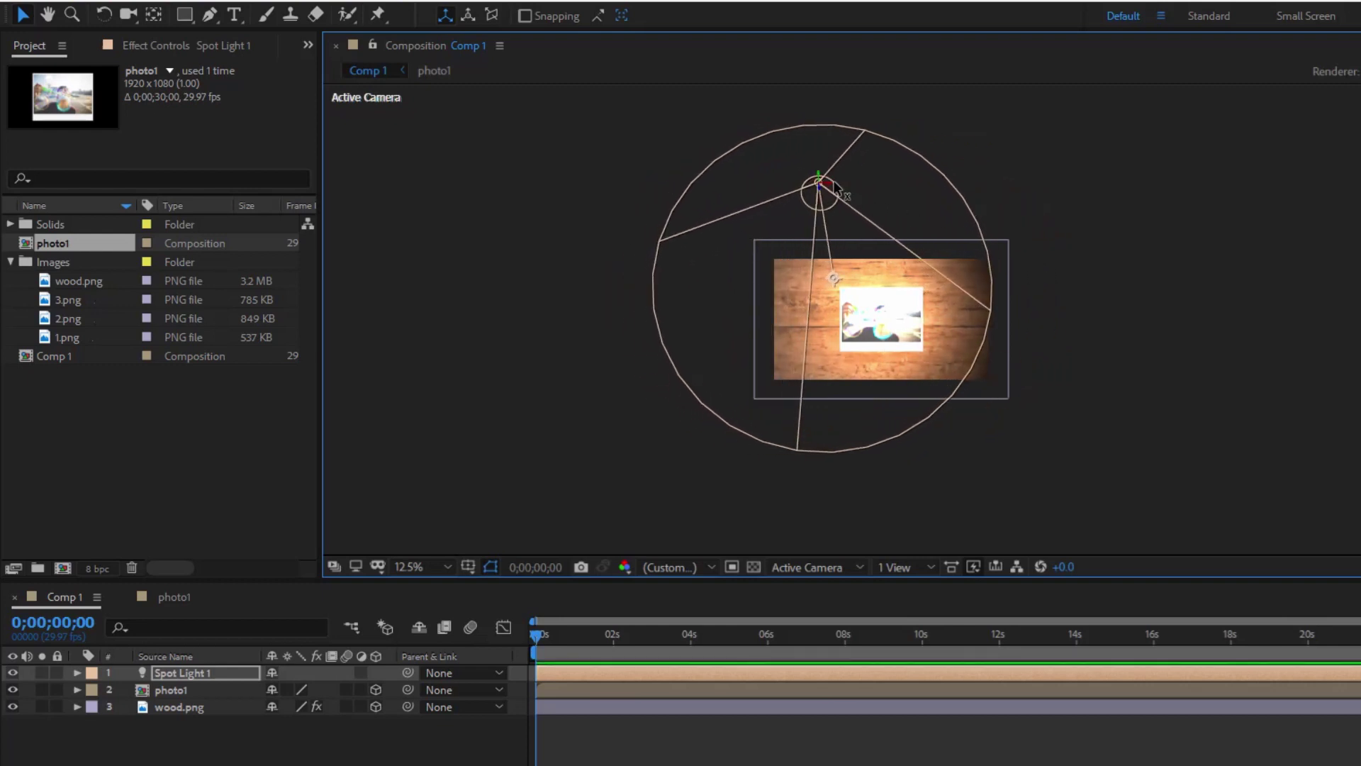
pyautogui.moveTo(821, 177); pyautogui.dragTo(819, 231)
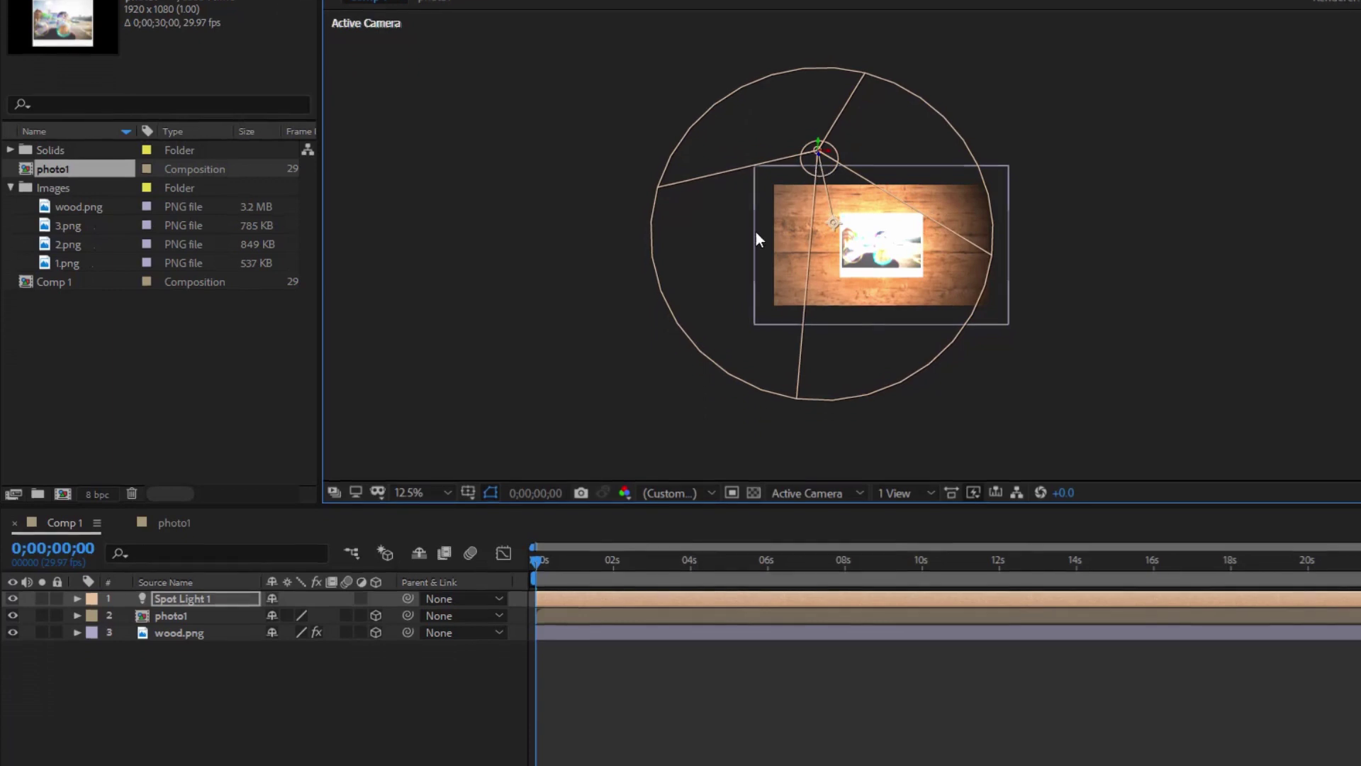
pyautogui.scroll(5, 577, 438)
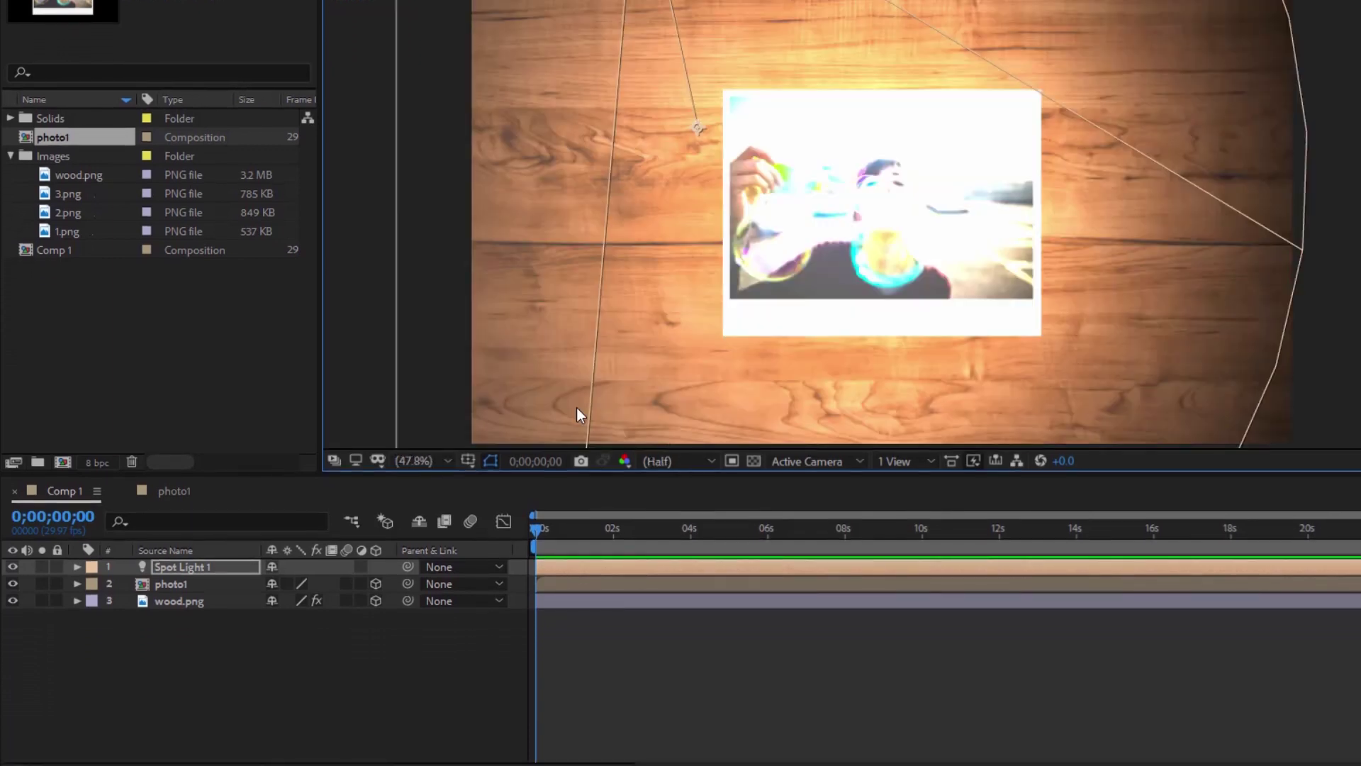
# - Set photo1's Material Options to Casts Shadows On and Accepts Lights Off
pyautogui.click(76, 585)
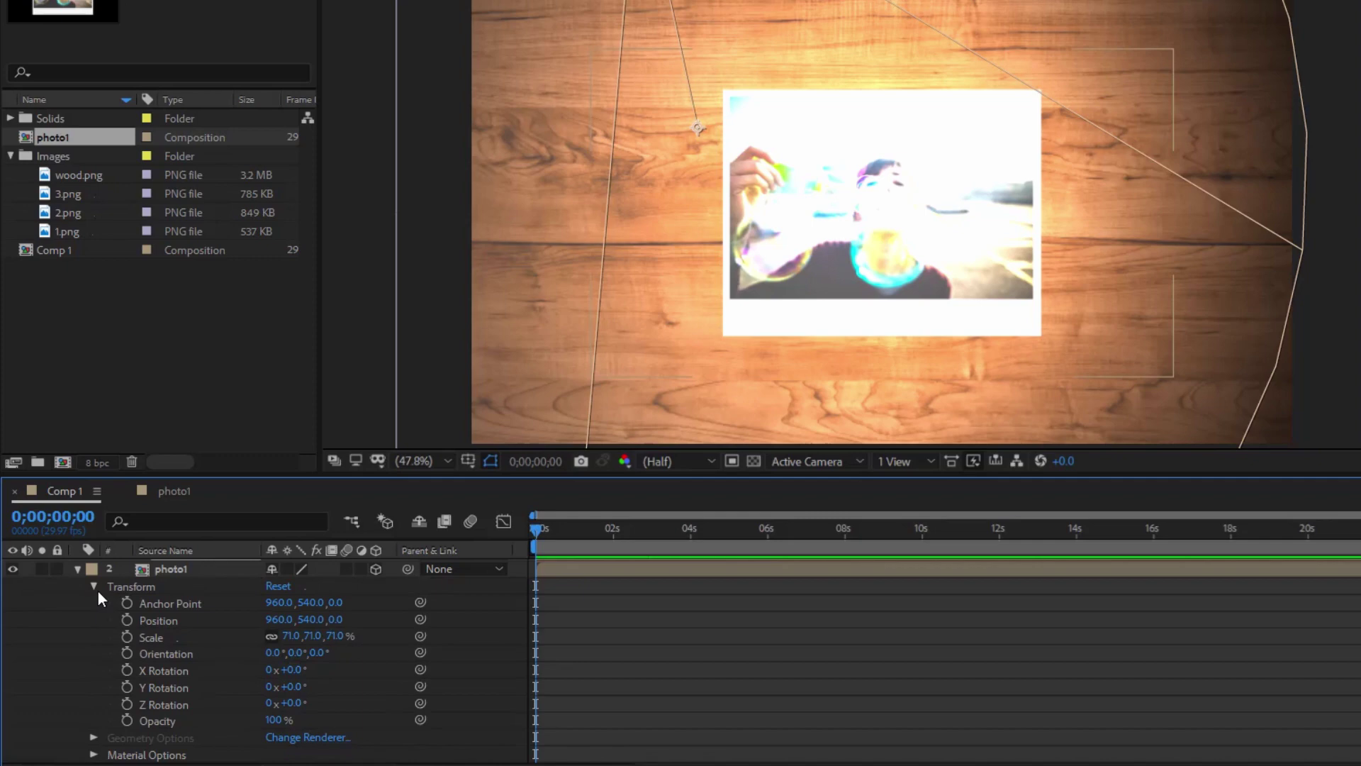
pyautogui.click(94, 586)
pyautogui.click(93, 635)
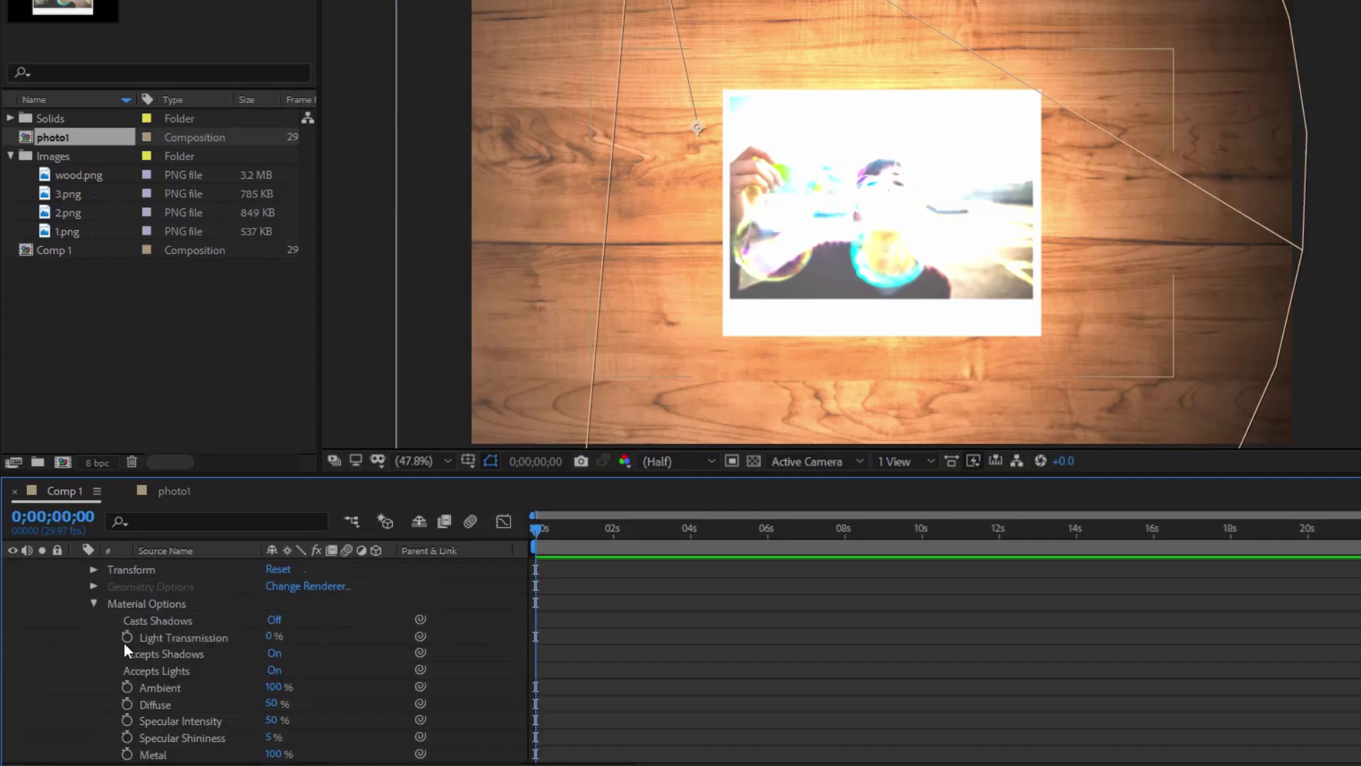
pyautogui.scroll(-1, 170, 646)
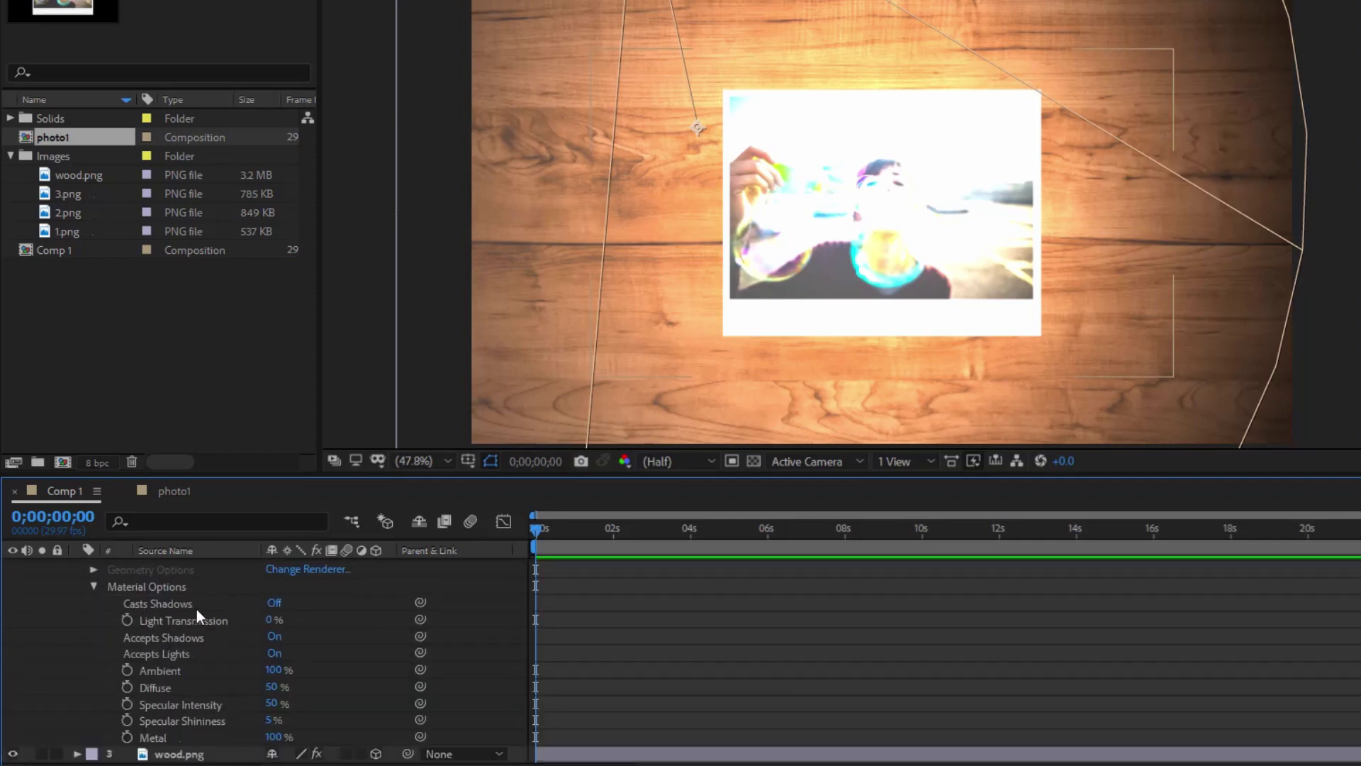
pyautogui.click(275, 604)
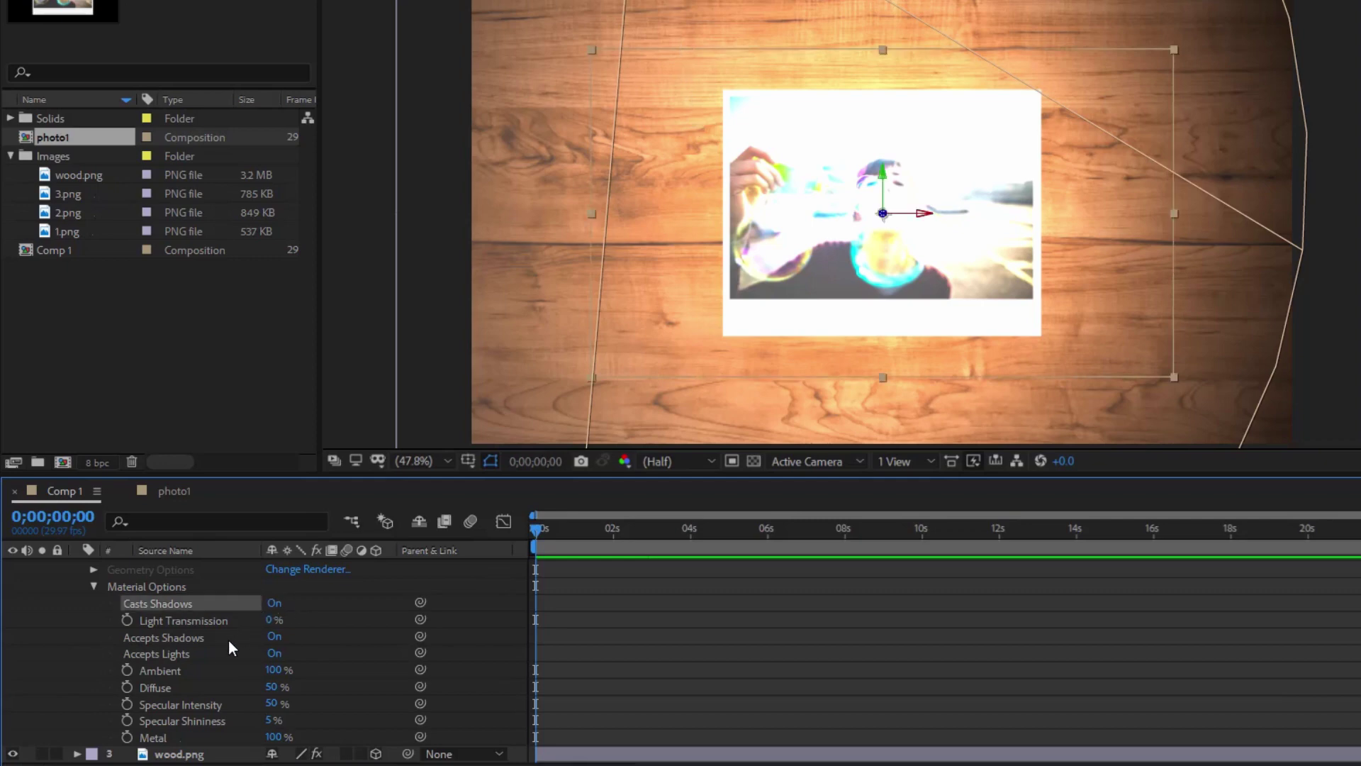
pyautogui.click(273, 652)
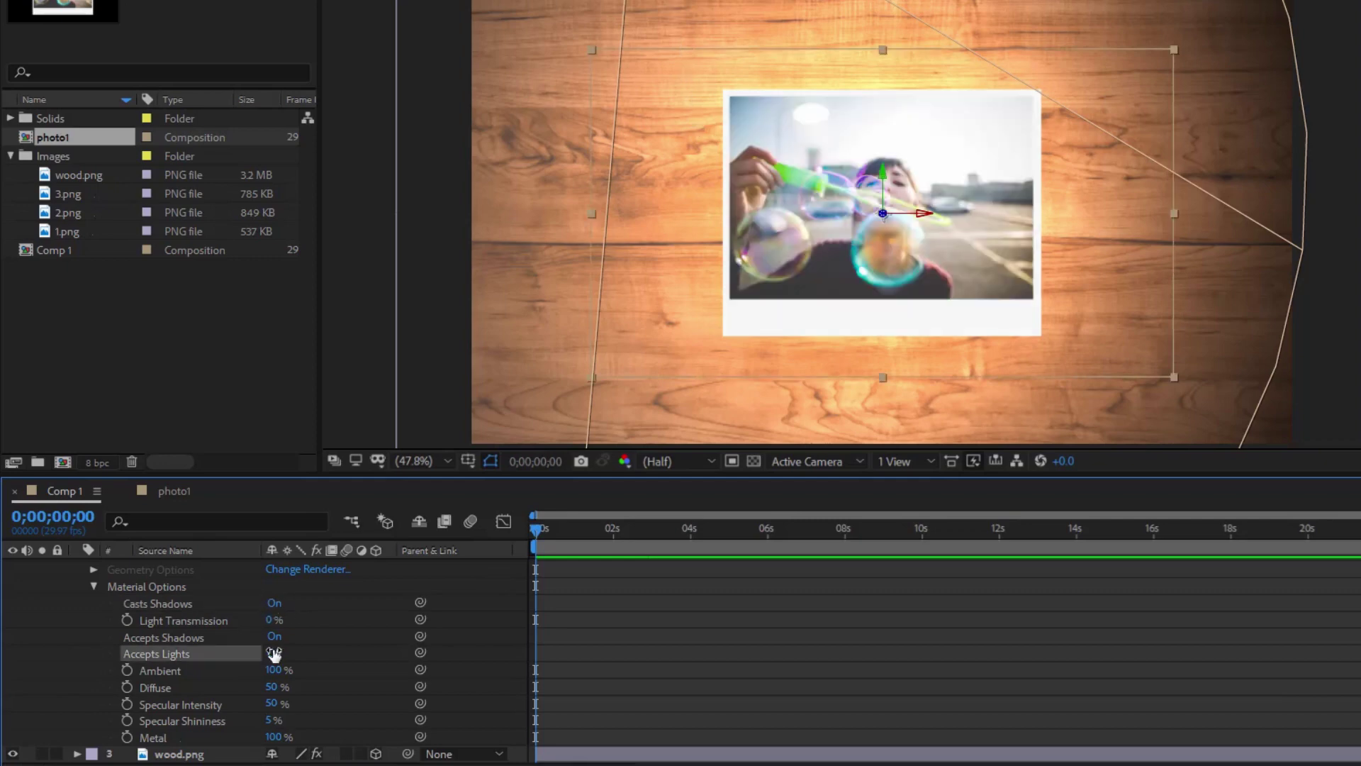
pyautogui.click(92, 586)
# - Turn off Accepts Lights for wood.png, then collapse it to show only Position
pyautogui.click(78, 584)
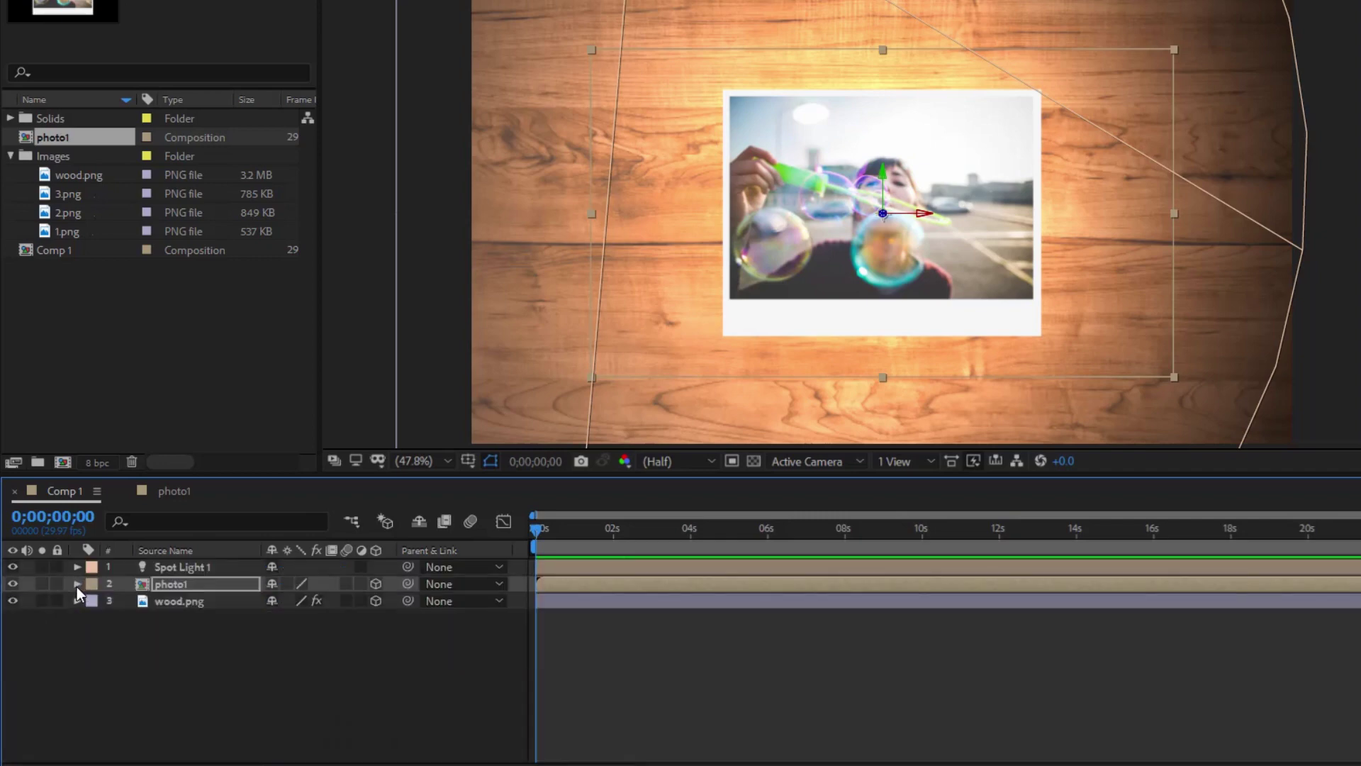
pyautogui.click(78, 601)
pyautogui.click(93, 601)
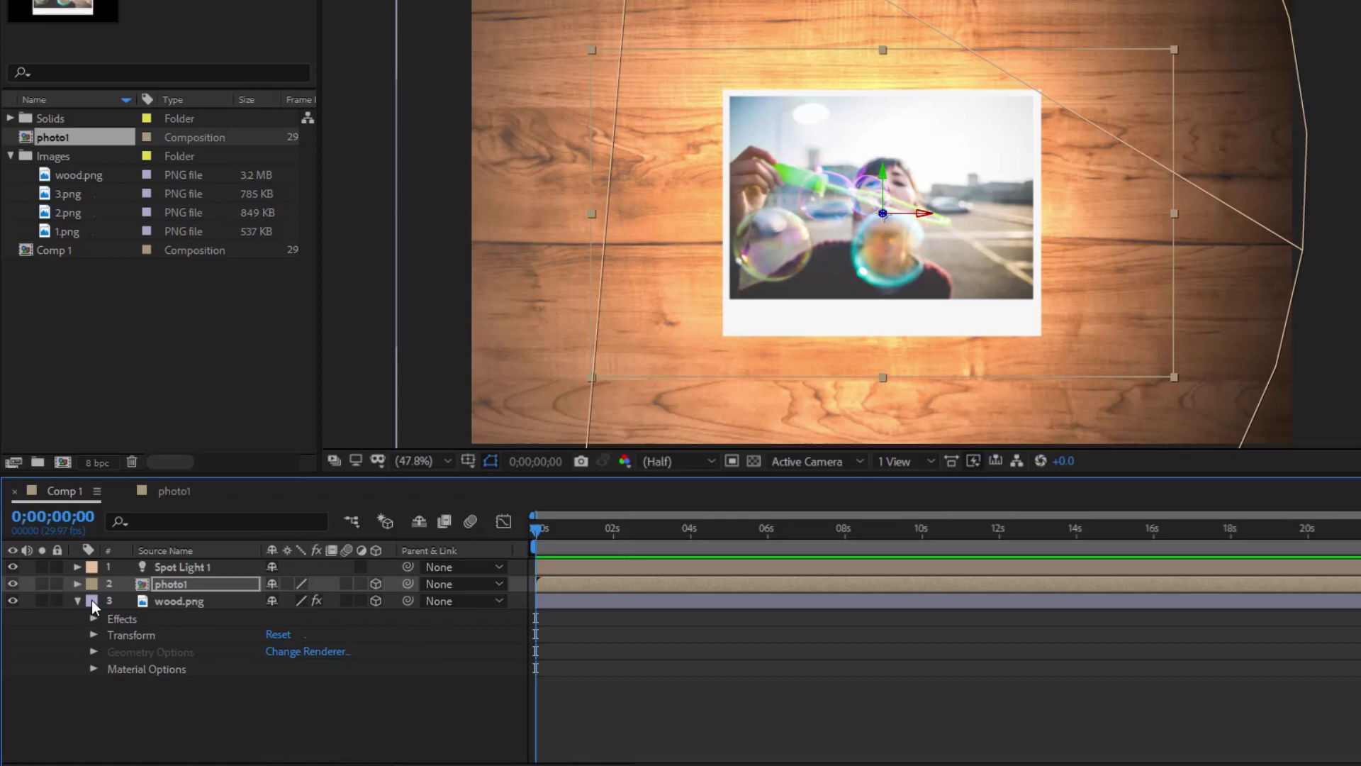
pyautogui.click(93, 669)
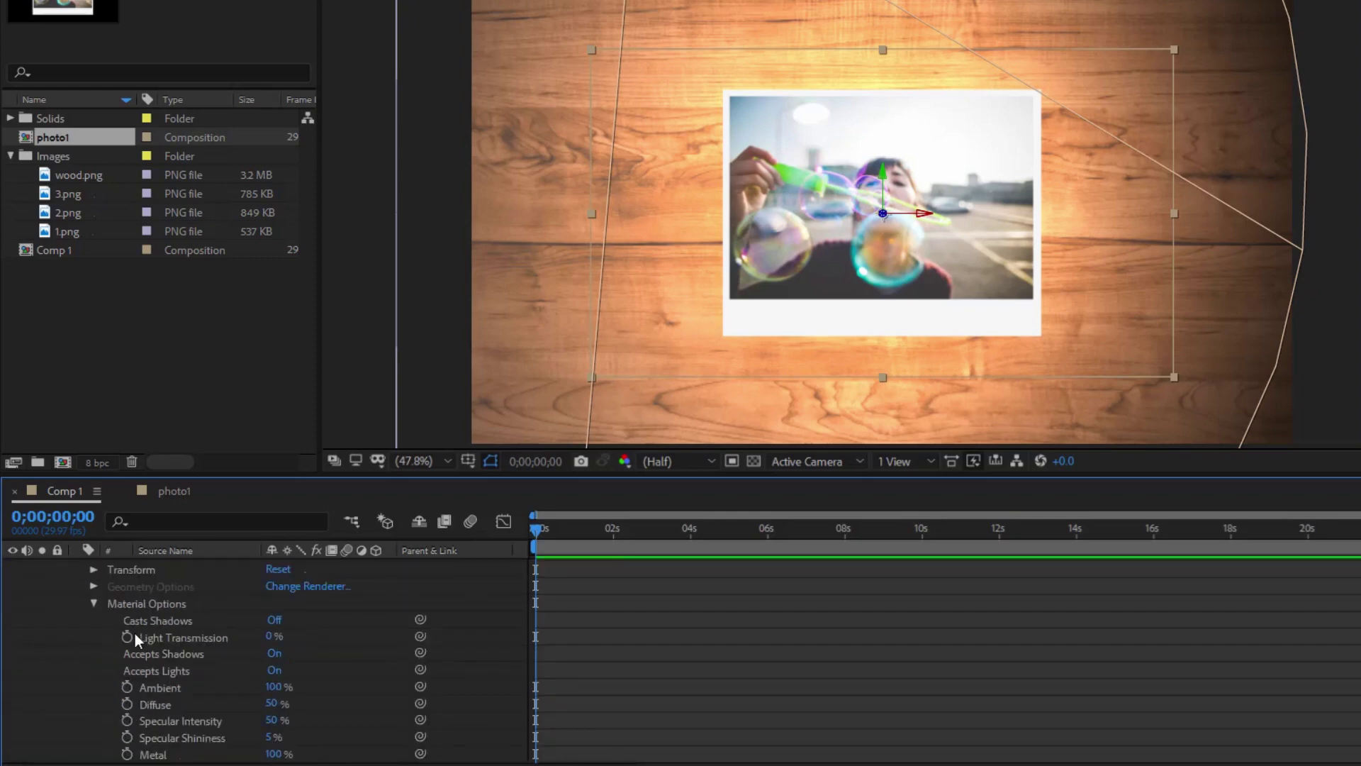
pyautogui.click(275, 670)
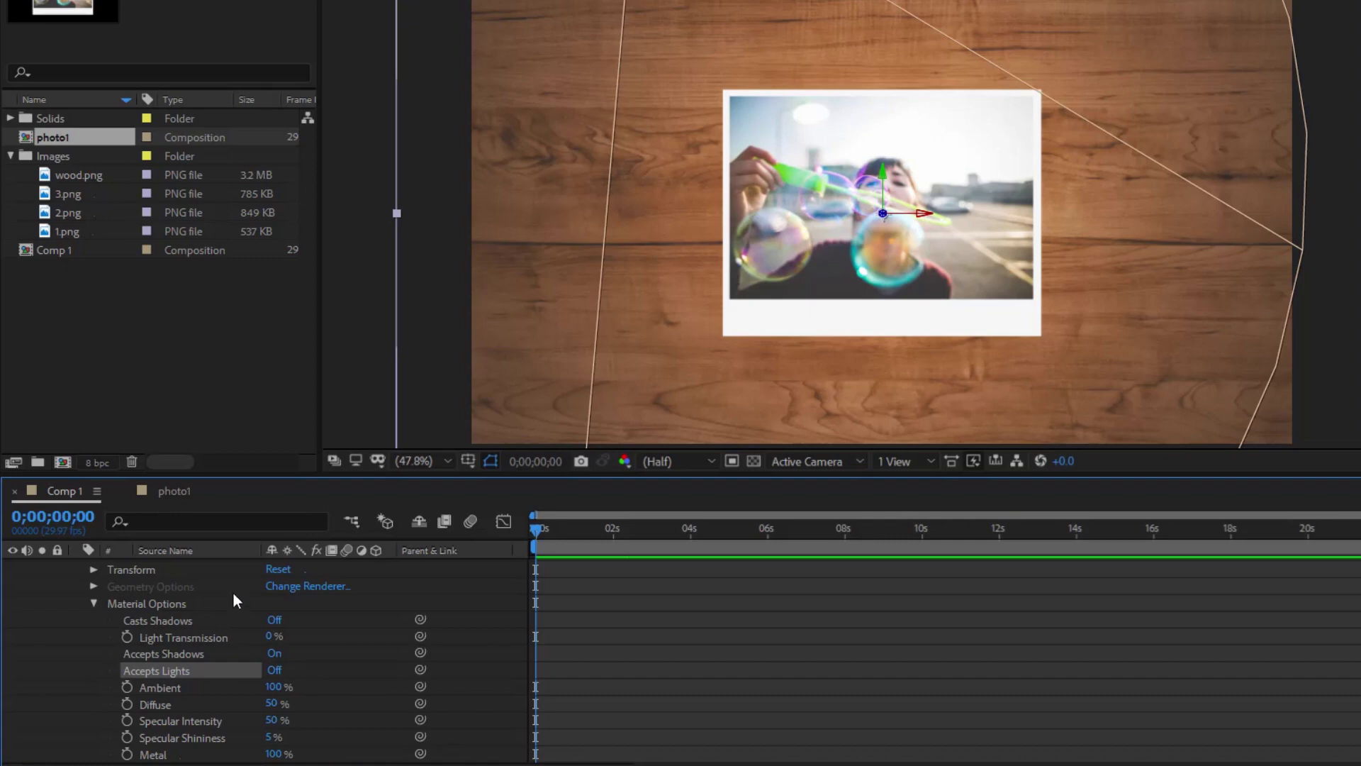
pyautogui.scroll(3, 213, 589)
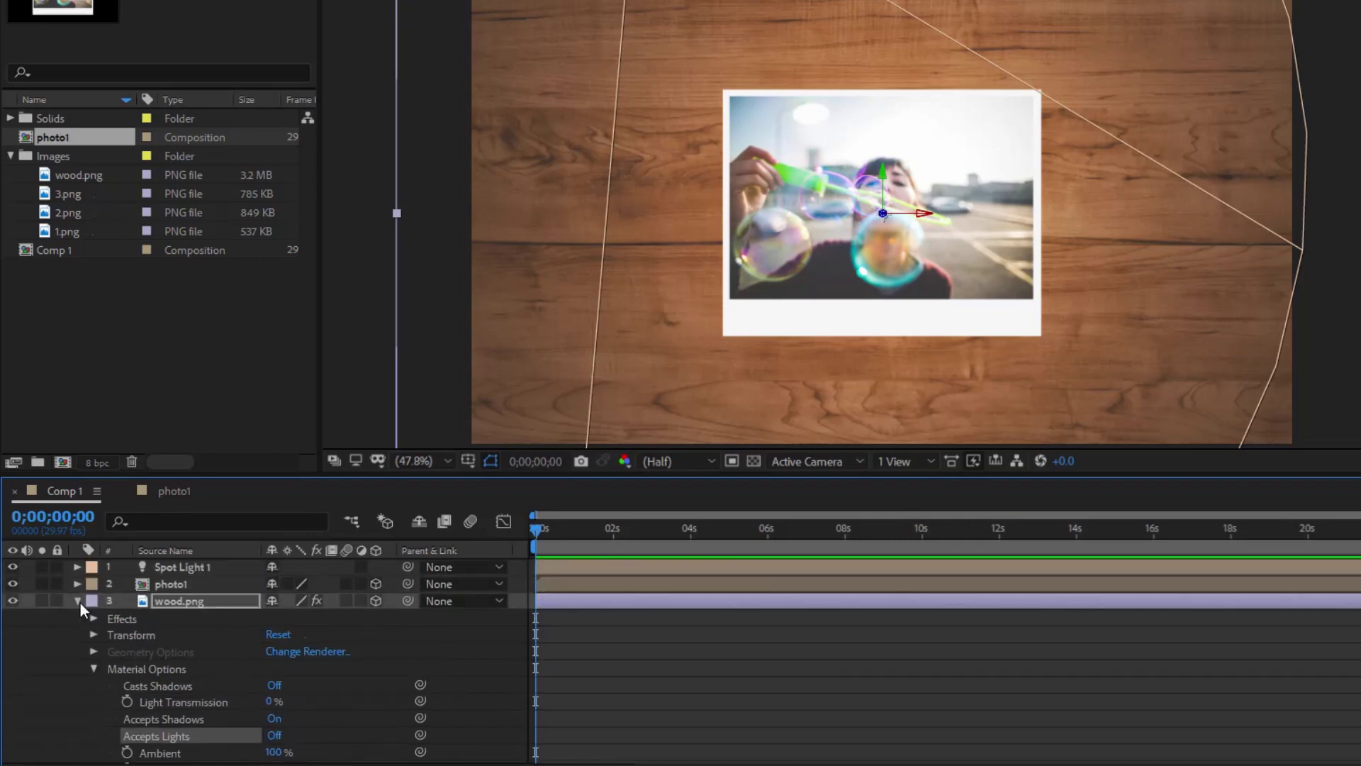
pyautogui.click(78, 601)
pyautogui.press('p')
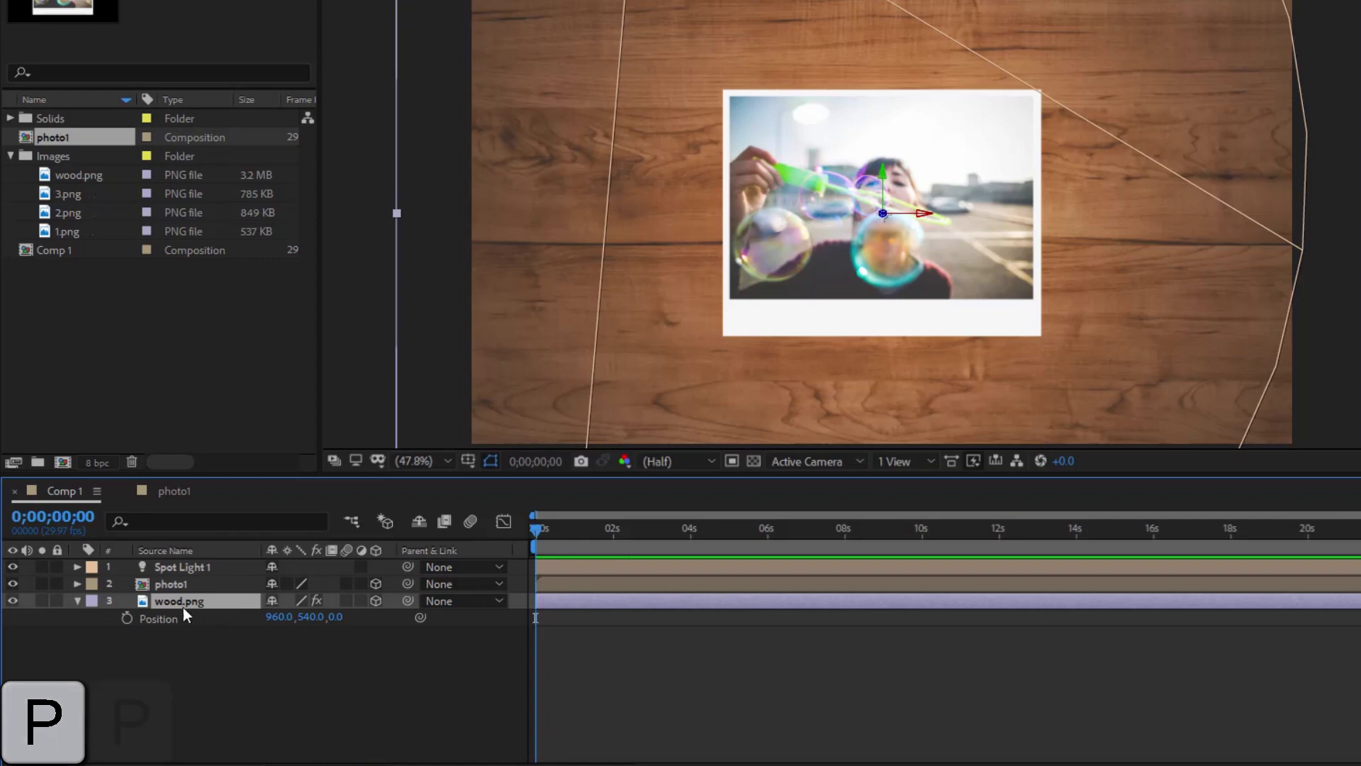
# - Set photo1's Position Z to -23, nudging it toward the camera
pyautogui.click(164, 584)
pyautogui.press('p')
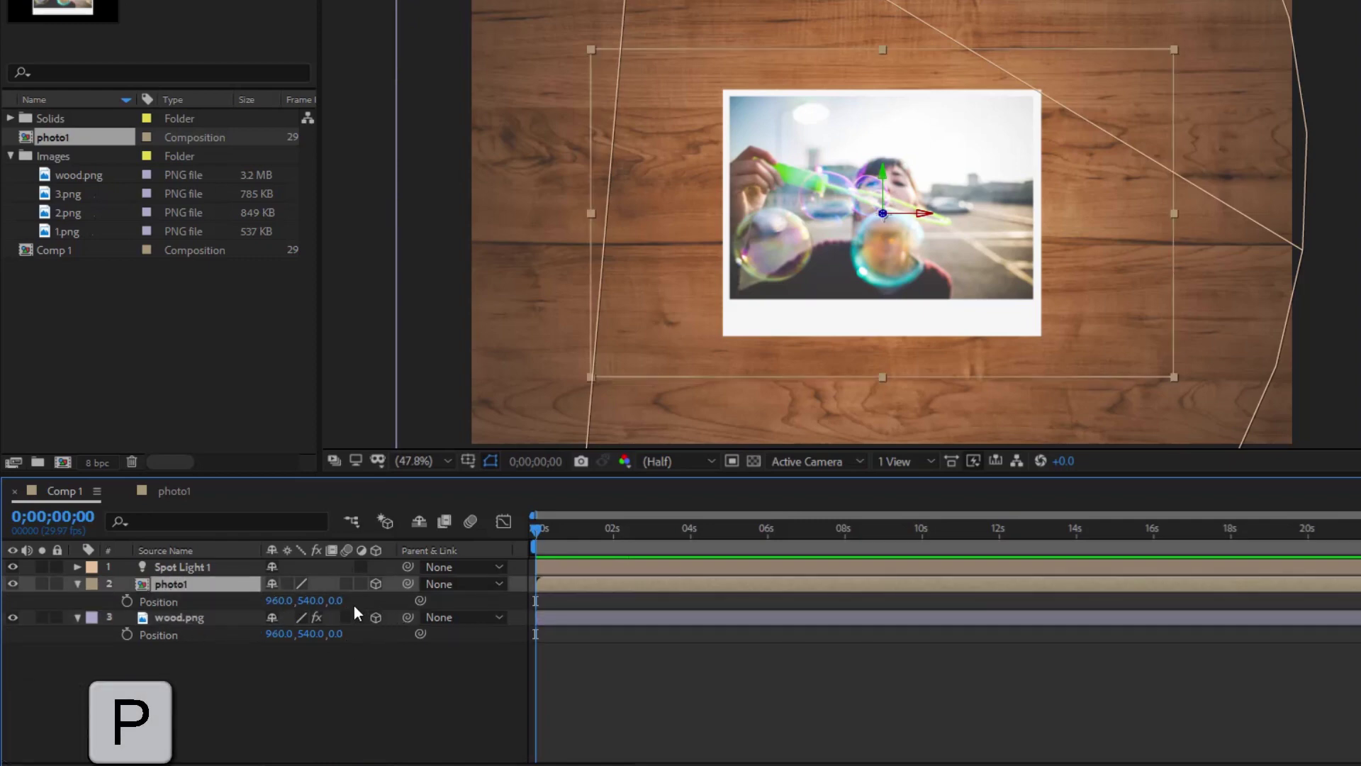
pyautogui.moveTo(336, 601); pyautogui.dragTo(319, 607)
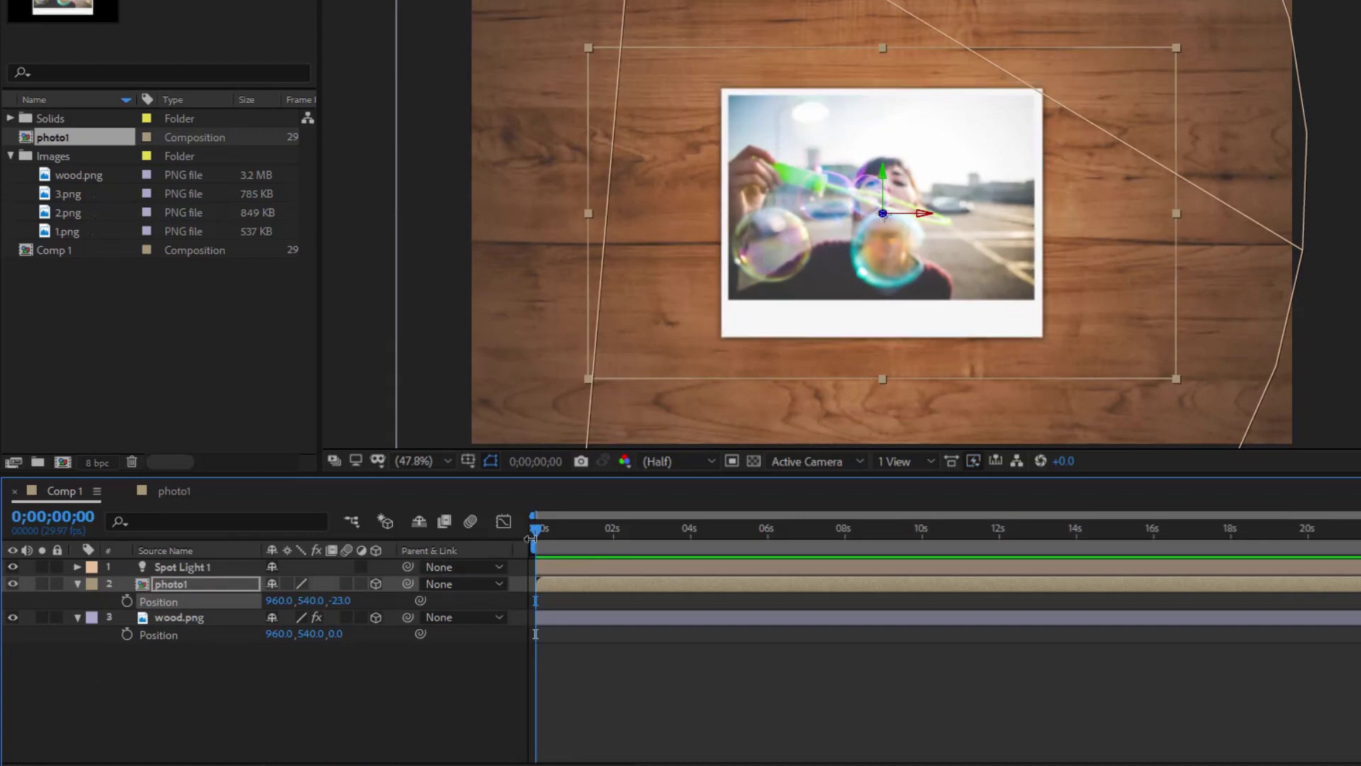
# - At 0;00;01;29, set photo1's Z Rotation to +10° and keyframe both Z Rotation and Position
pyautogui.moveTo(536, 530); pyautogui.dragTo(614, 539)
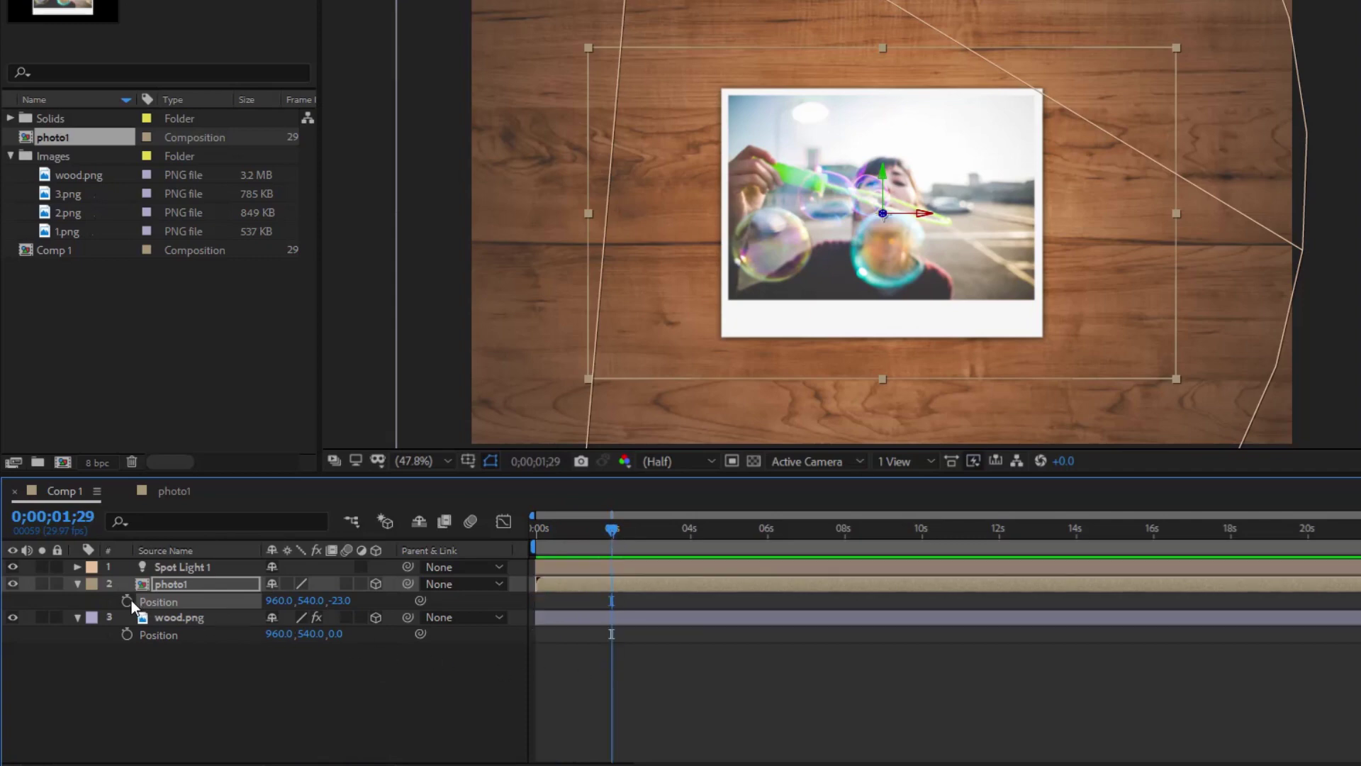
pyautogui.click(168, 583)
pyautogui.press('r')
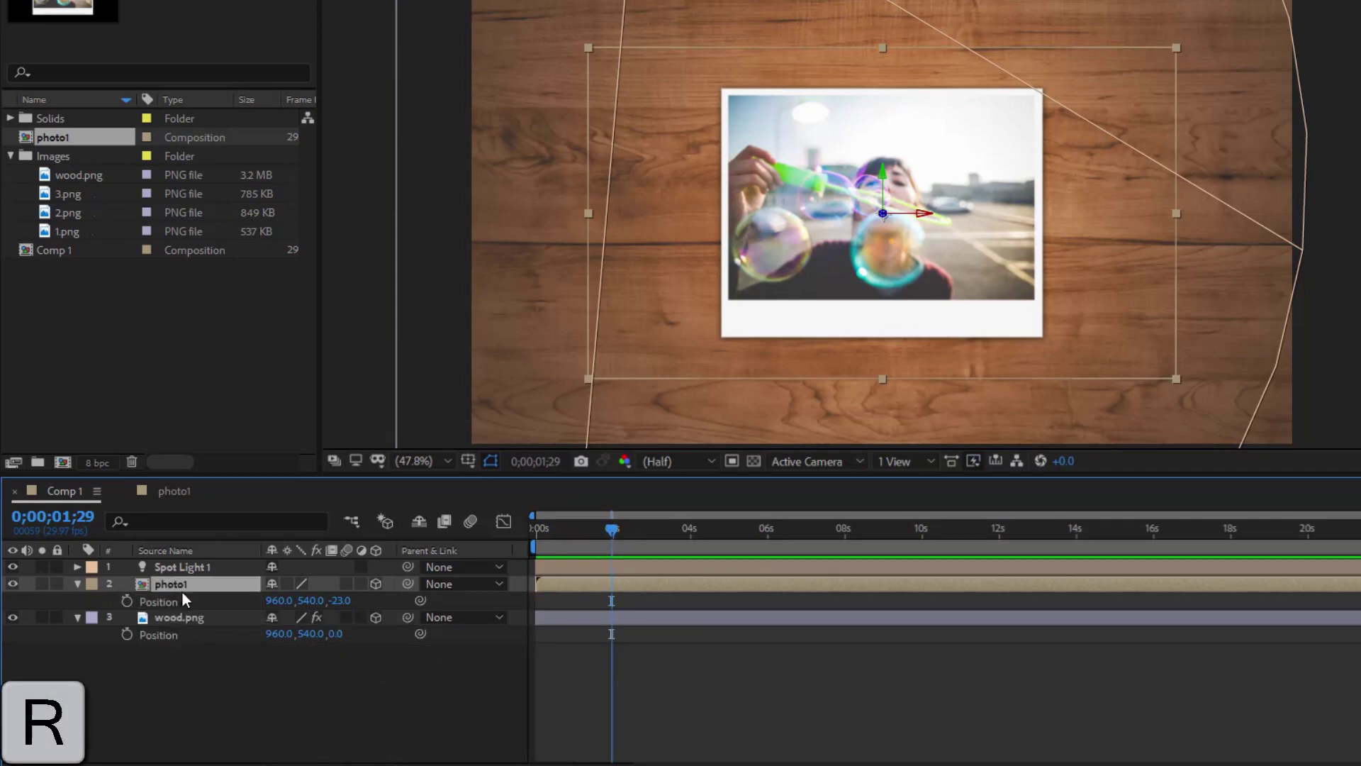
pyautogui.moveTo(294, 651); pyautogui.dragTo(307, 653)
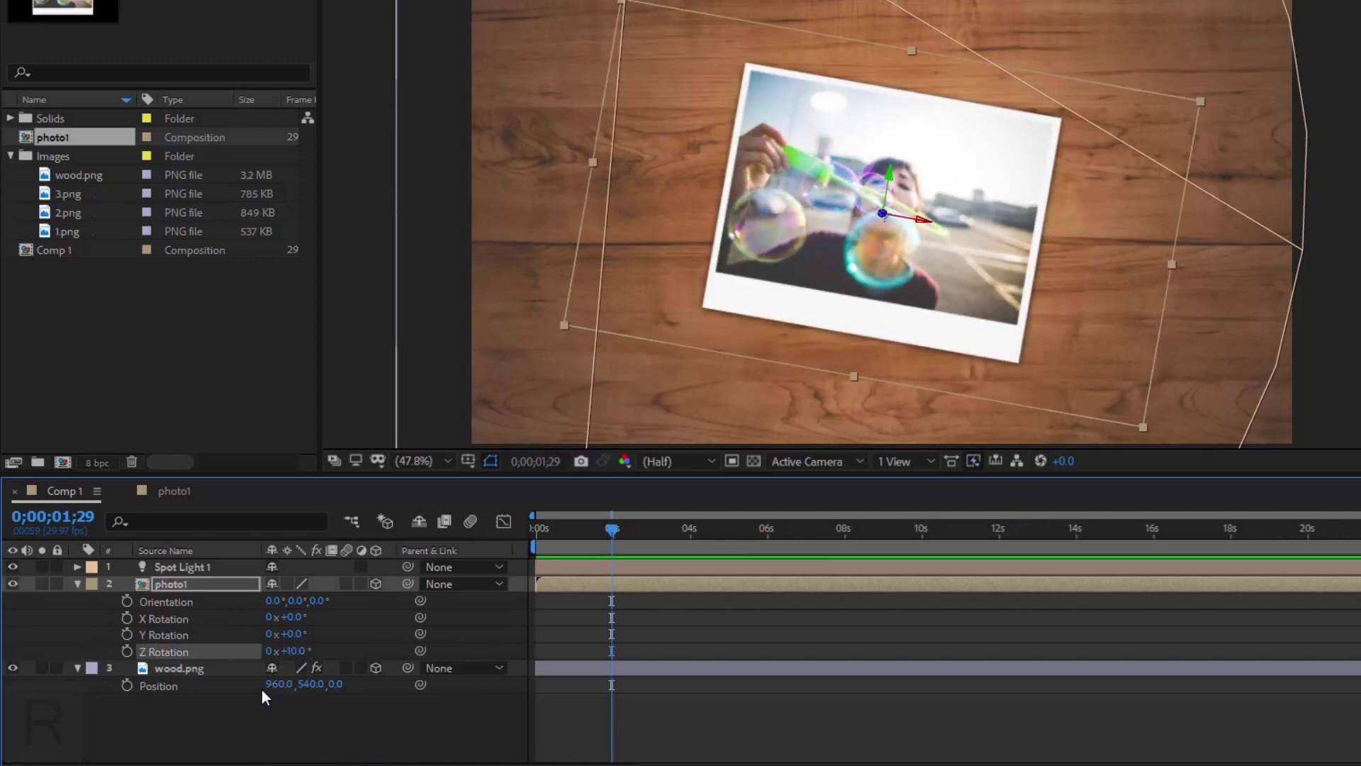
pyautogui.click(126, 651)
pyautogui.press('p')
pyautogui.click(178, 583)
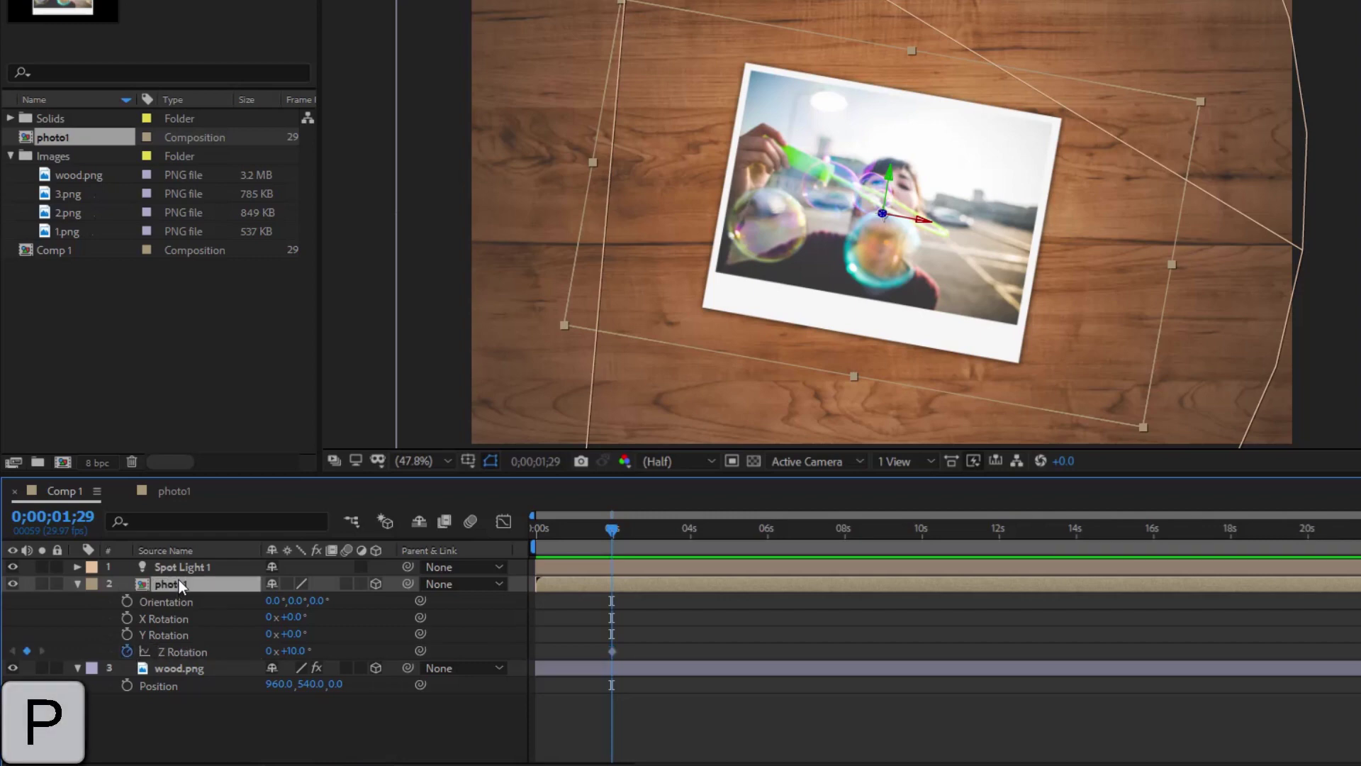
pyautogui.press('p')
pyautogui.click(126, 601)
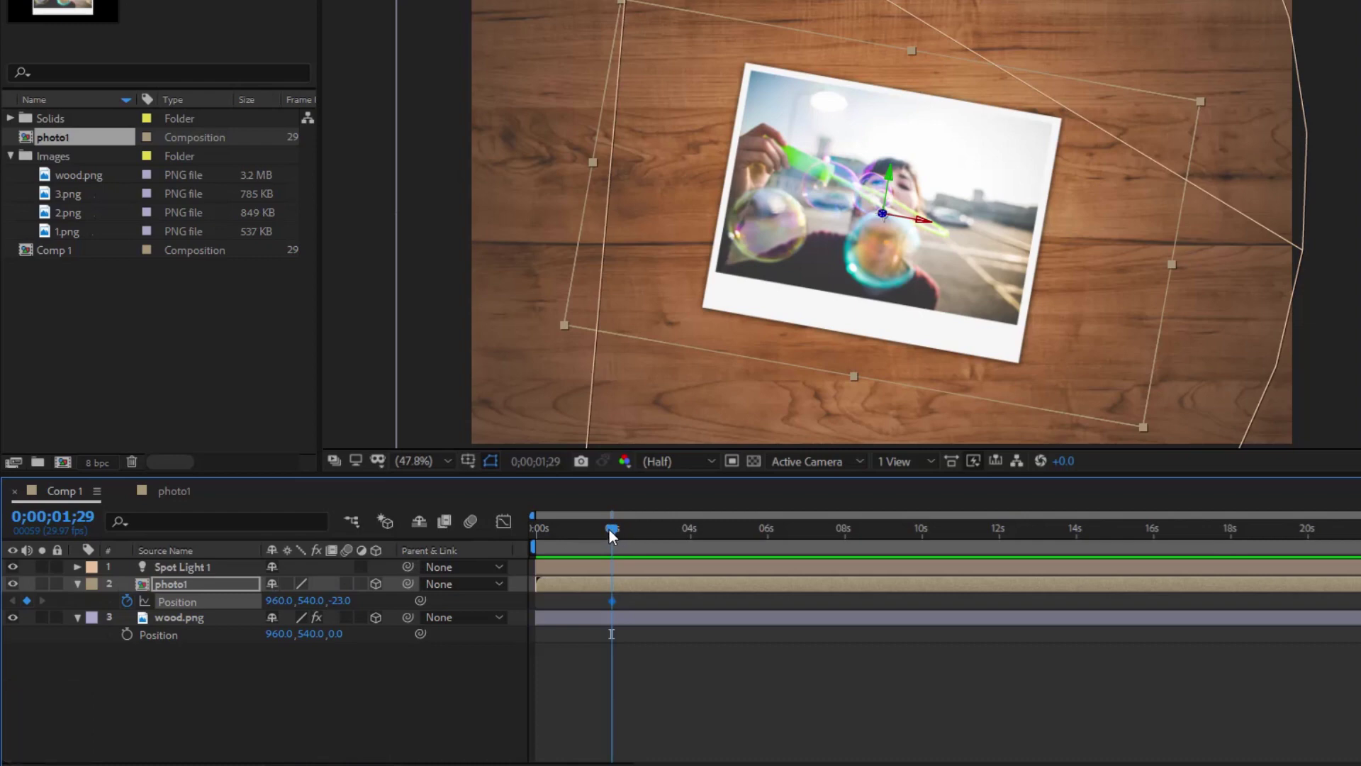
# - At 0s, rotate photo1 to -16° on Z
pyautogui.moveTo(610, 530); pyautogui.dragTo(510, 546)
pyautogui.click(184, 584)
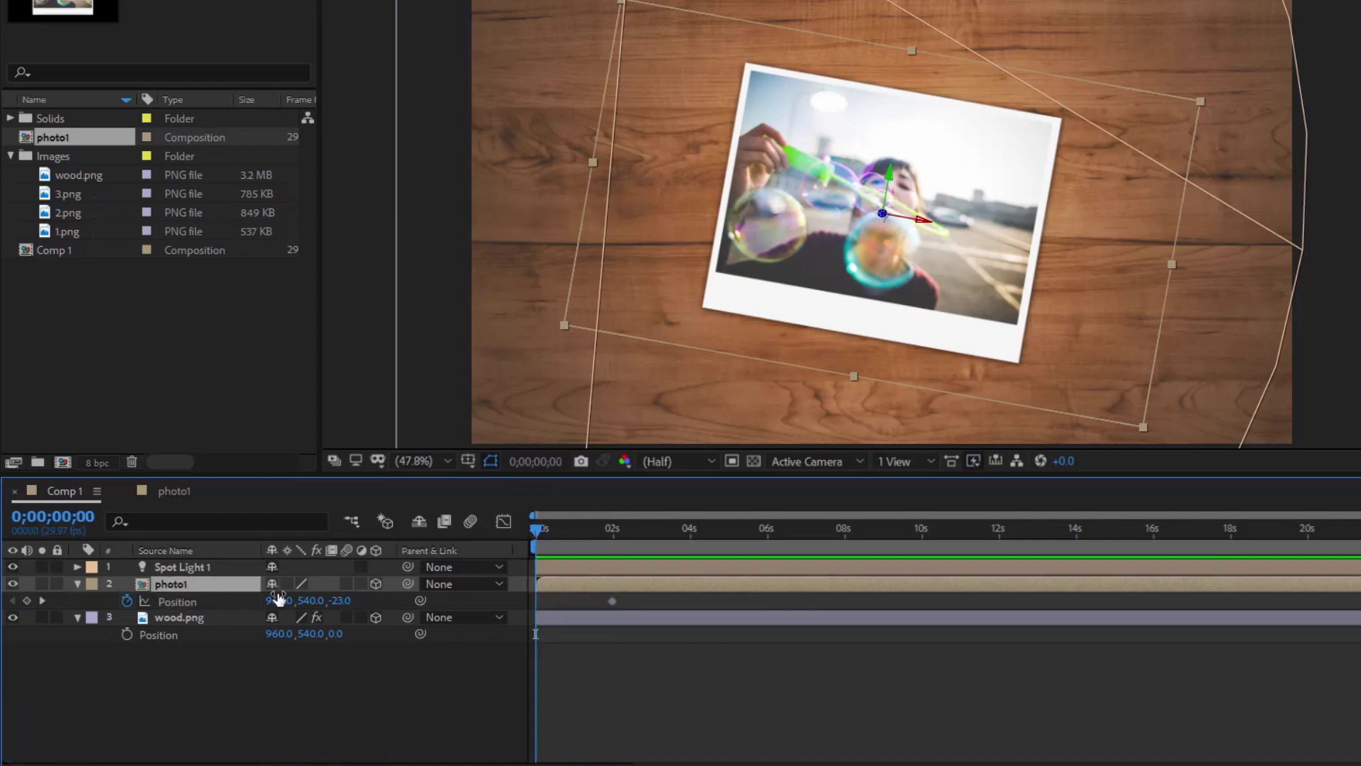
pyautogui.press('r')
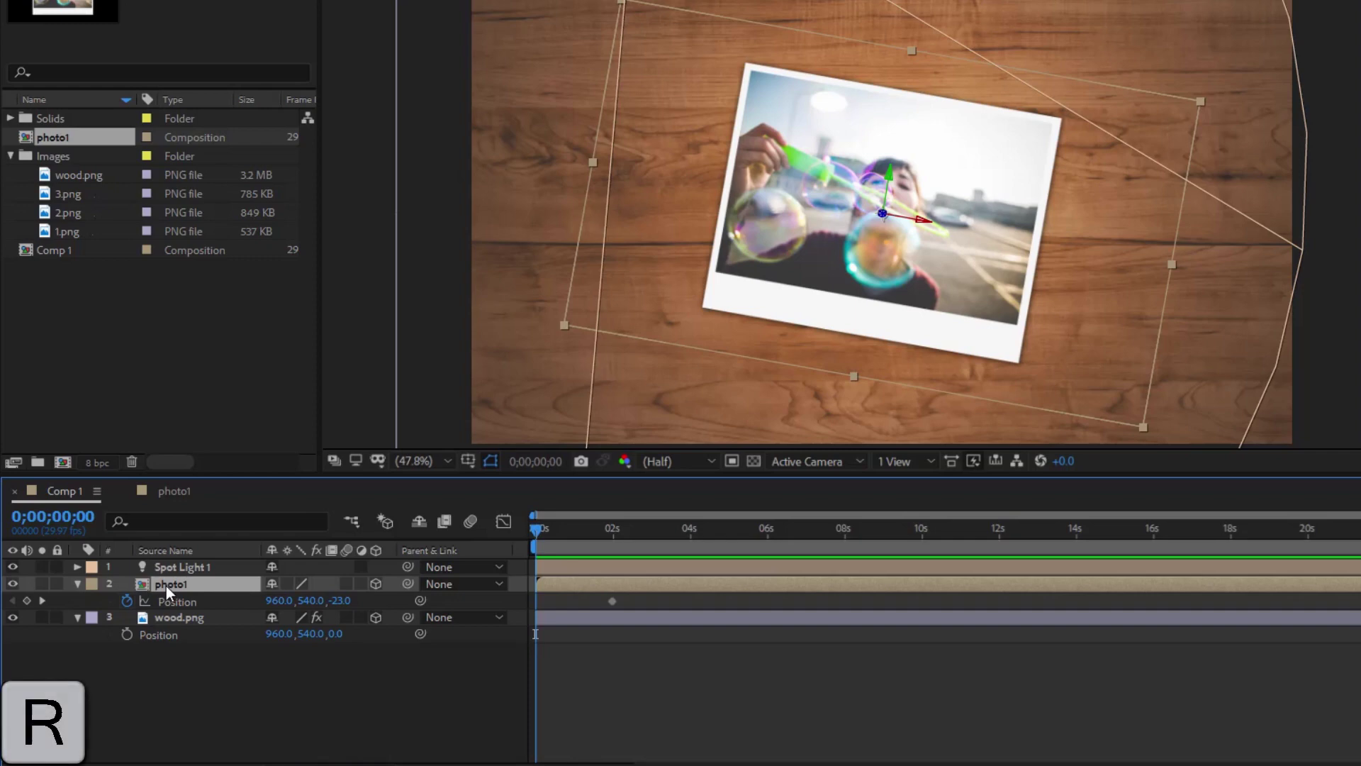
pyautogui.moveTo(305, 652); pyautogui.dragTo(286, 656)
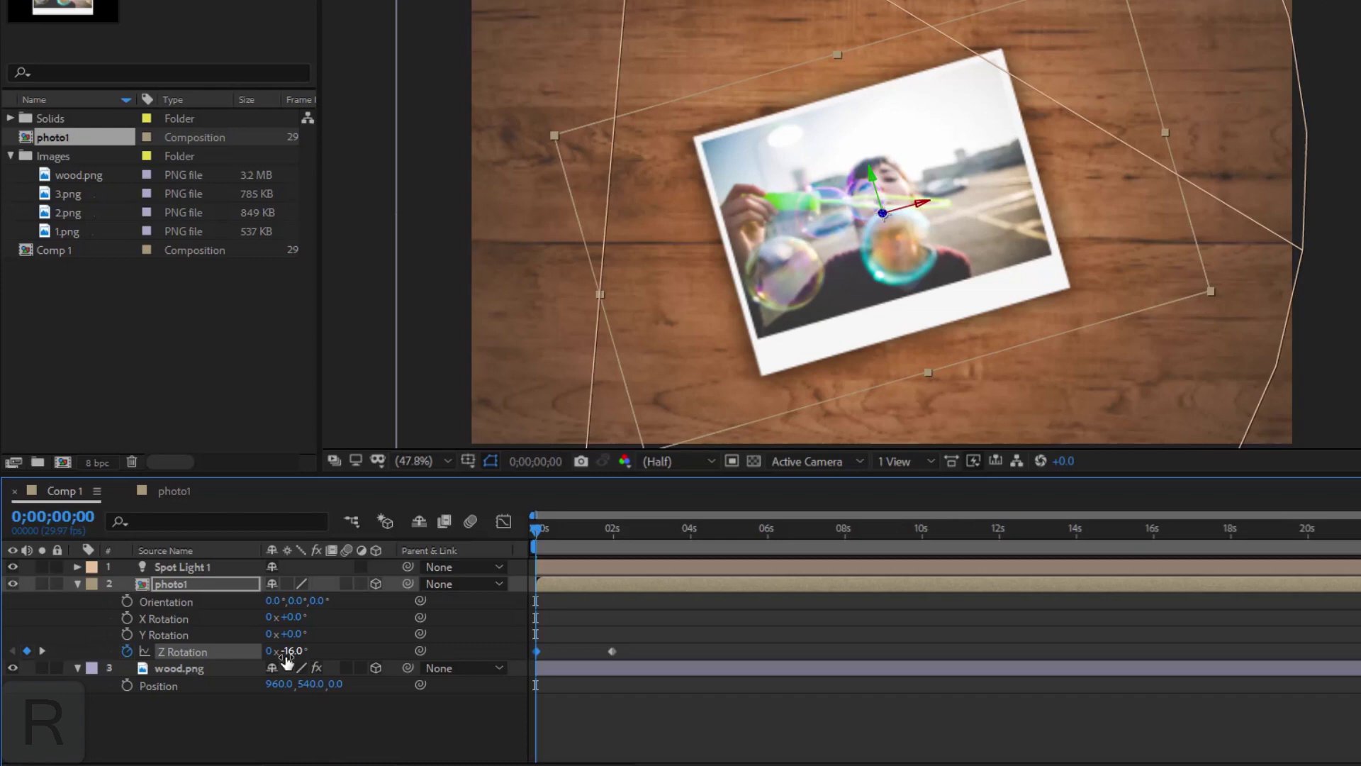
# - Set photo1's starting Position to 68, 840, -1339 so it begins off-screen left
pyautogui.click(169, 586)
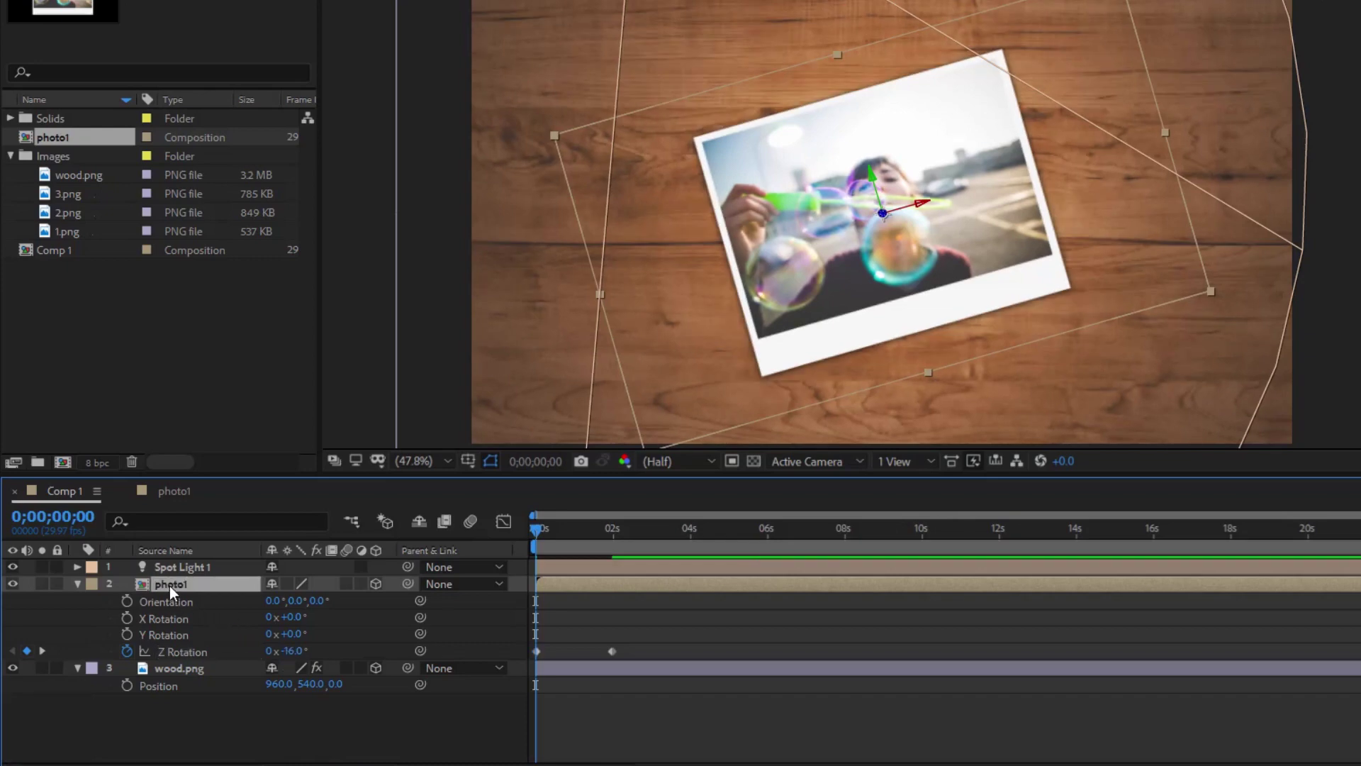
pyautogui.press('p')
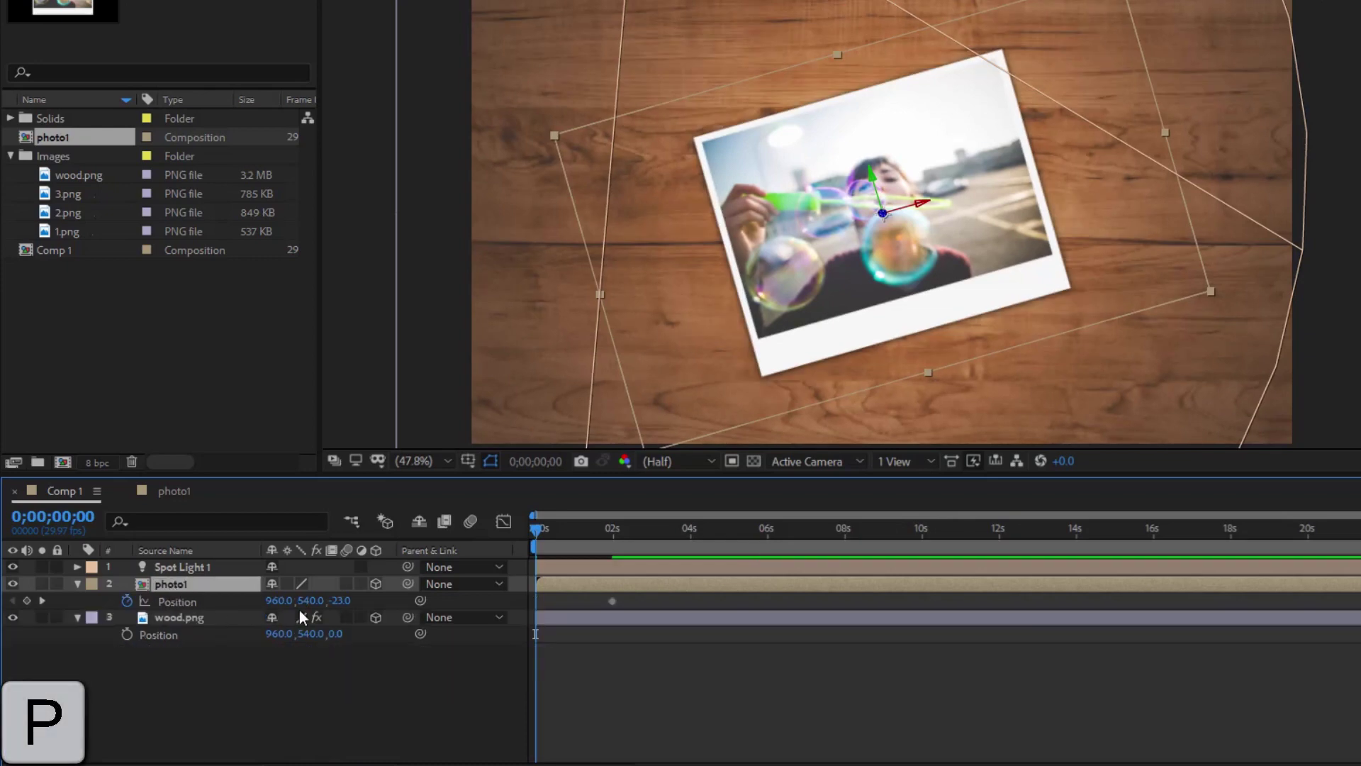
pyautogui.moveTo(341, 604); pyautogui.dragTo(161, 603)
pyautogui.moveTo(350, 602); pyautogui.dragTo(128, 631)
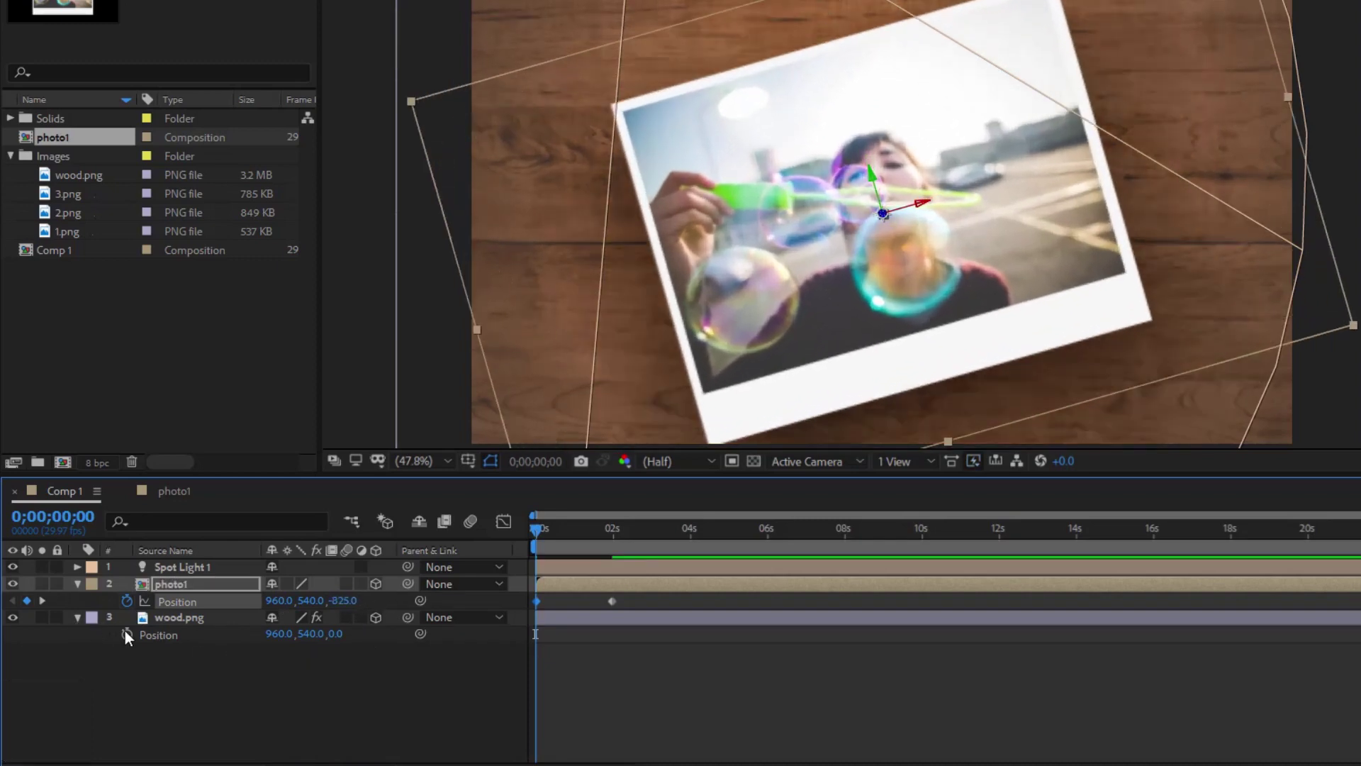
pyautogui.moveTo(307, 604); pyautogui.dragTo(67, 602)
pyautogui.moveTo(273, 601); pyautogui.dragTo(23, 650)
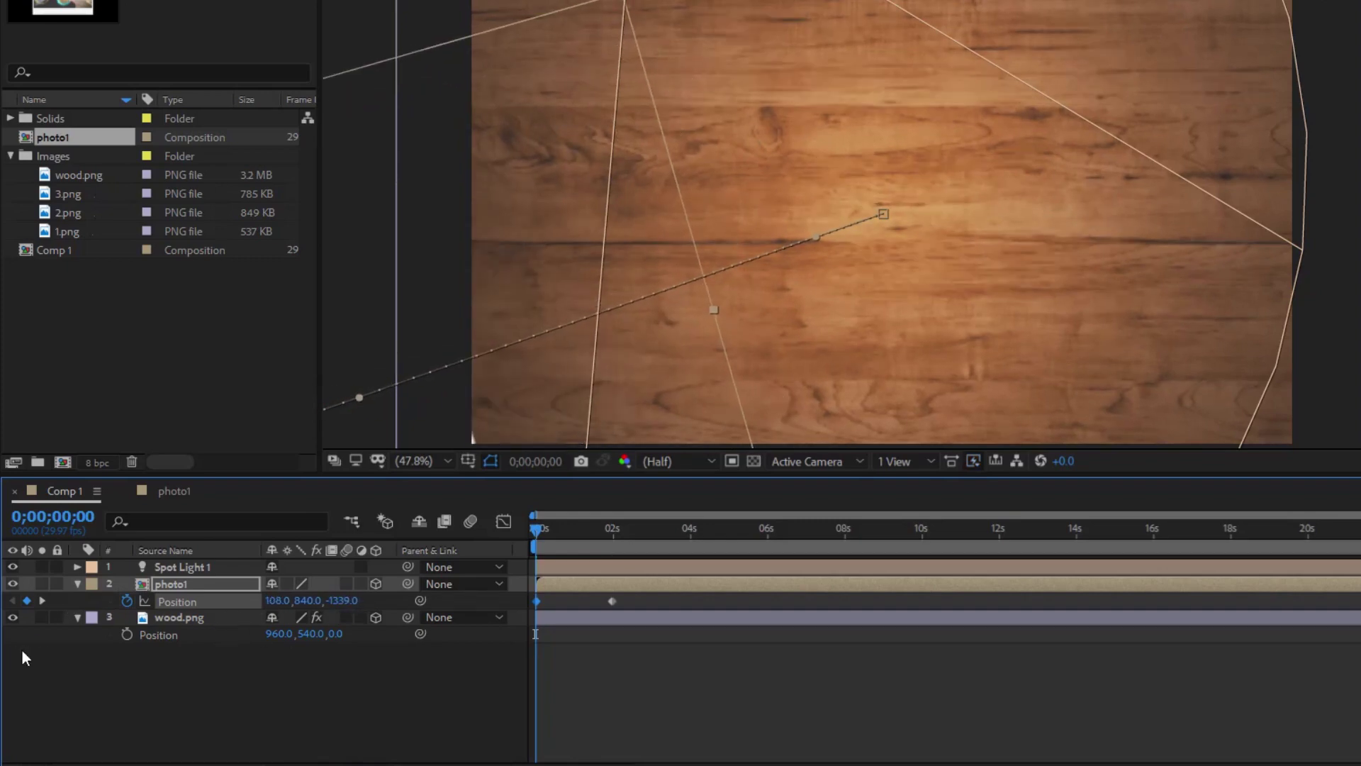
pyautogui.moveTo(275, 601); pyautogui.dragTo(227, 604)
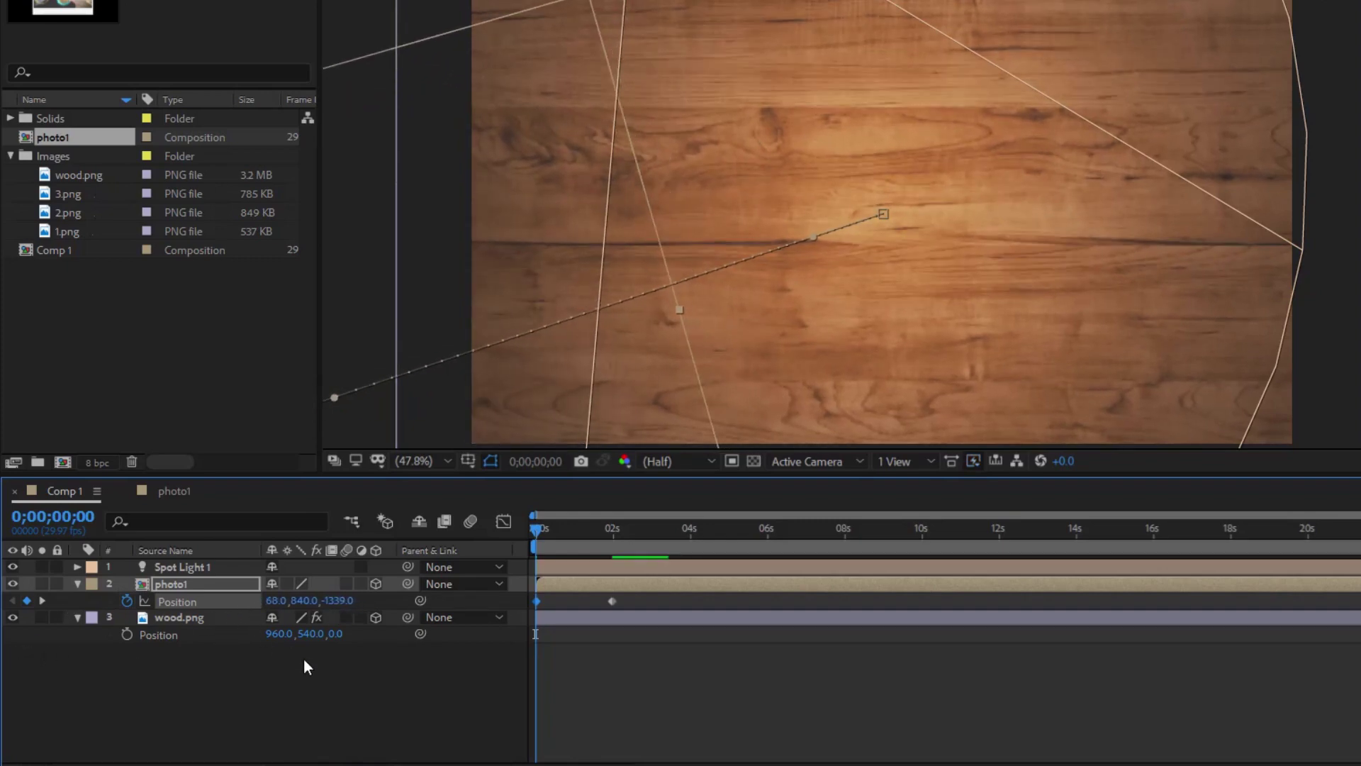
pyautogui.click(406, 663)
pyautogui.press('u')
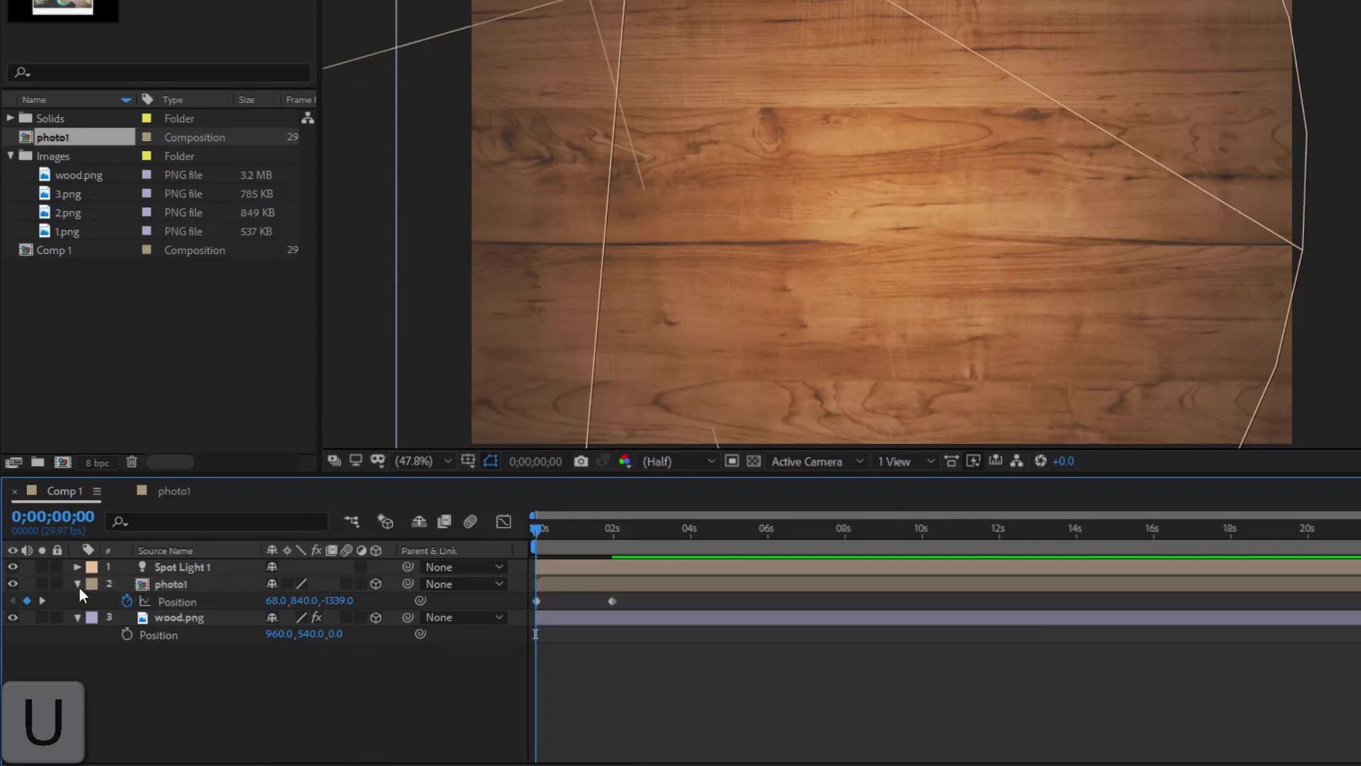
pyautogui.click(156, 585)
# - Reveal photo1's keyframed properties, move toward 0;00;01;18, and zoom the timeline in
pyautogui.press('u')
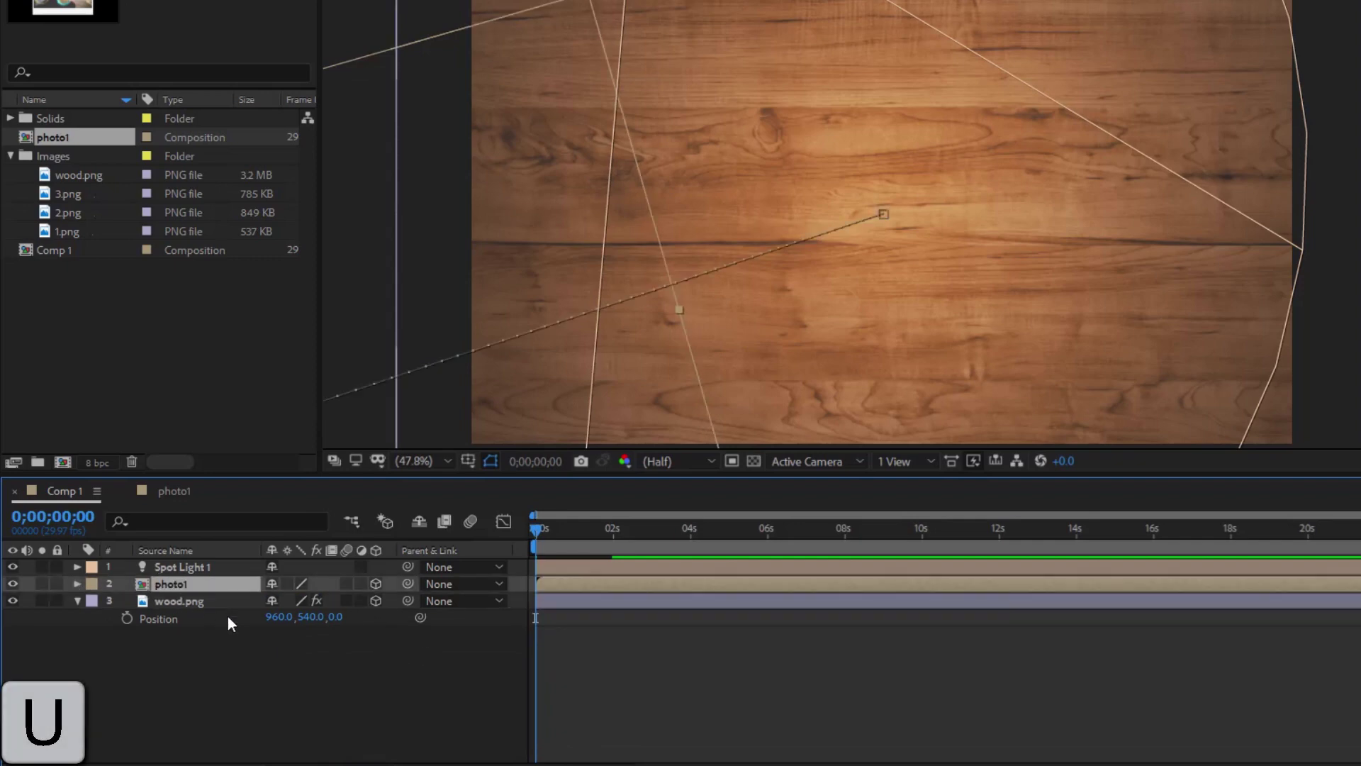
pyautogui.press('u')
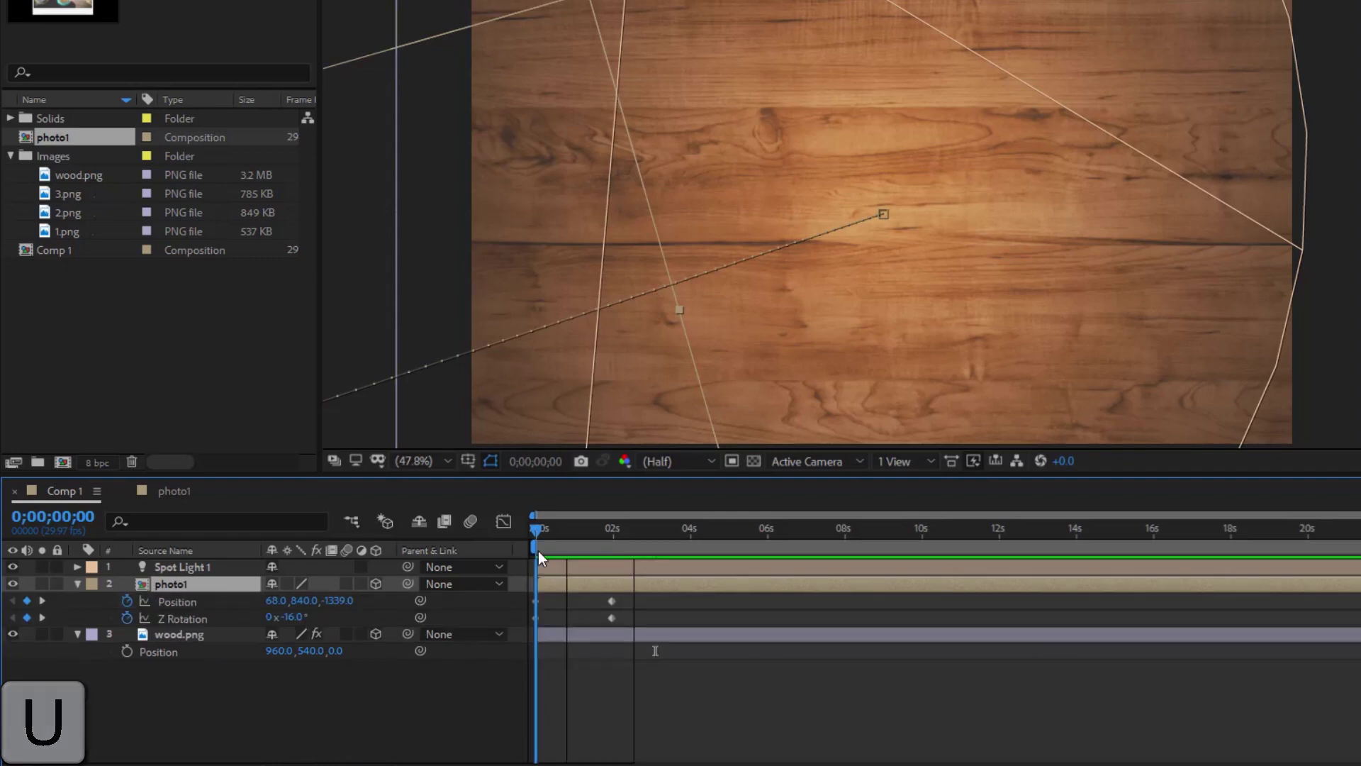
pyautogui.moveTo(538, 550); pyautogui.dragTo(597, 551)
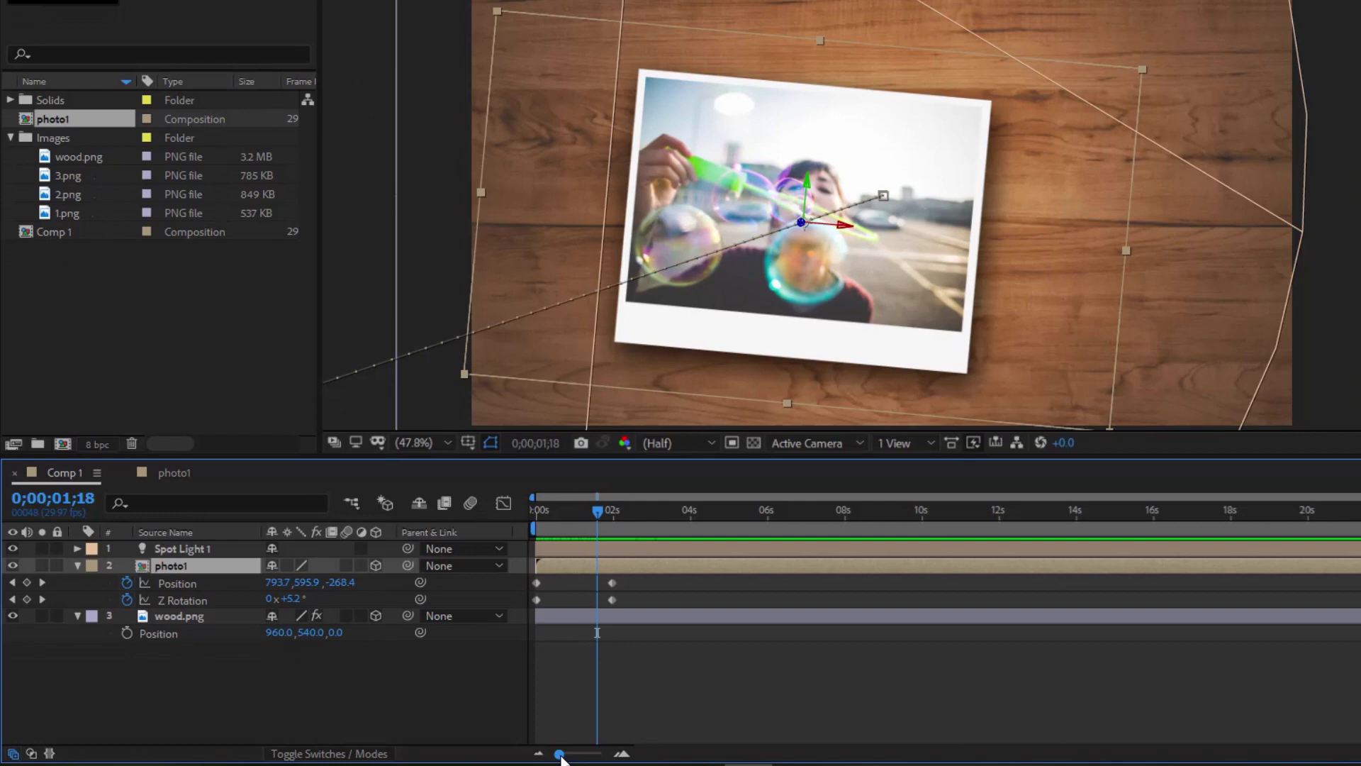
pyautogui.moveTo(560, 758); pyautogui.dragTo(576, 758)
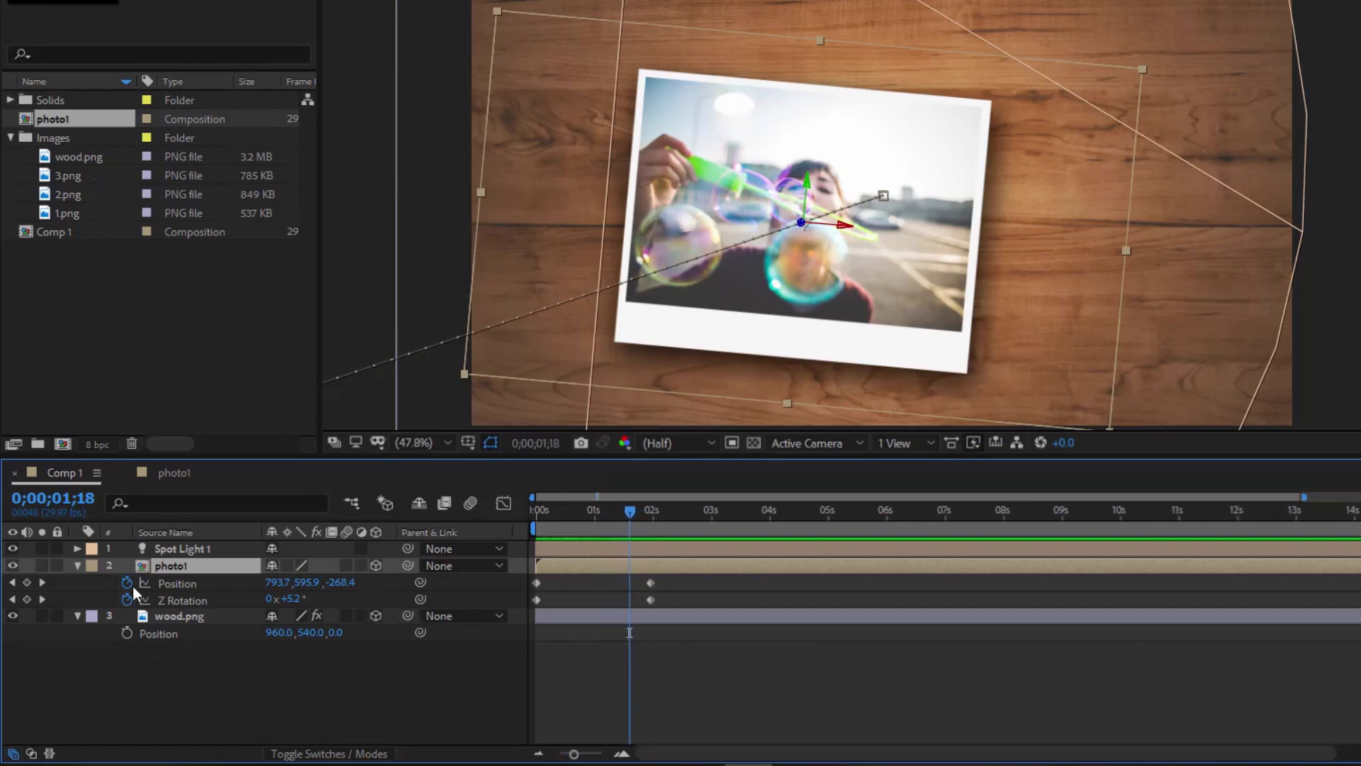
# - Add a Position keyframe at 0;00;01;18 and set its Z to -23, giving 793.7, 595.9, -23
pyautogui.click(28, 583)
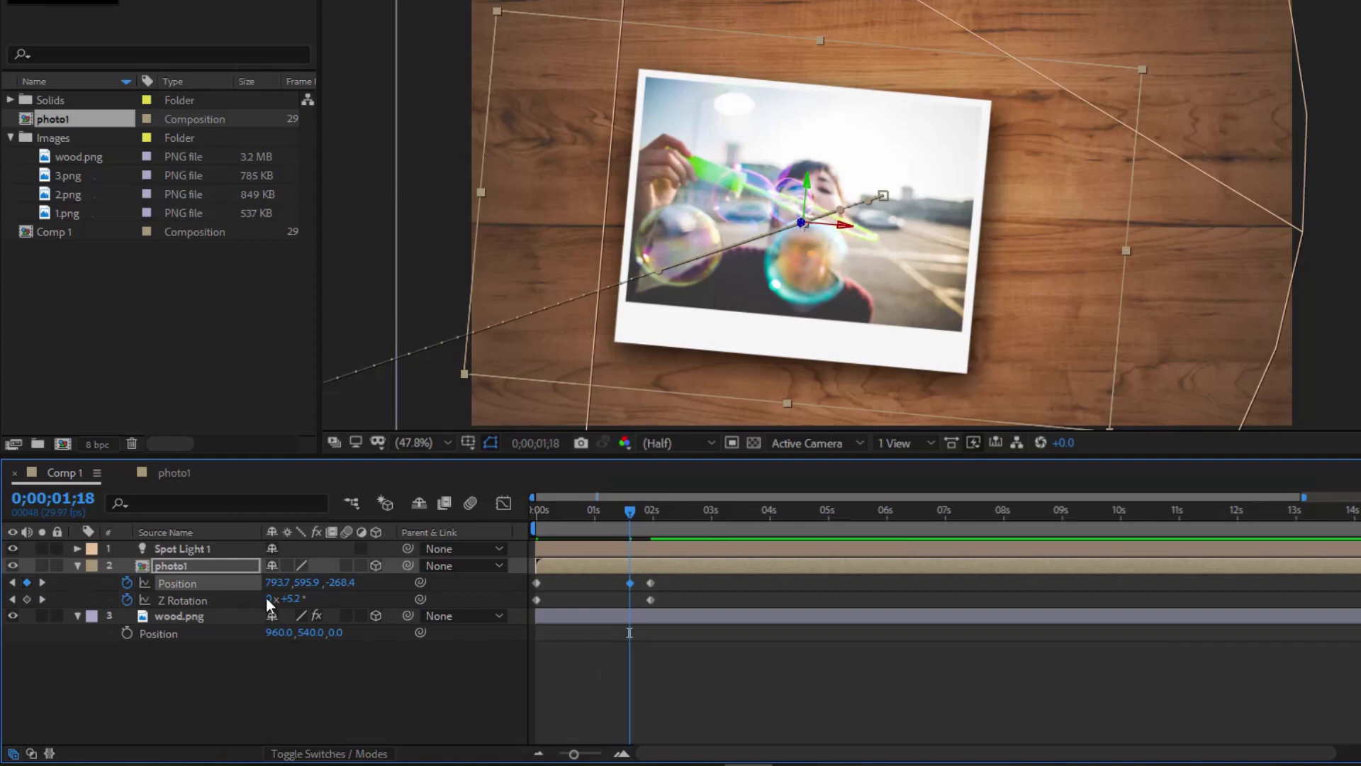
pyautogui.click(43, 583)
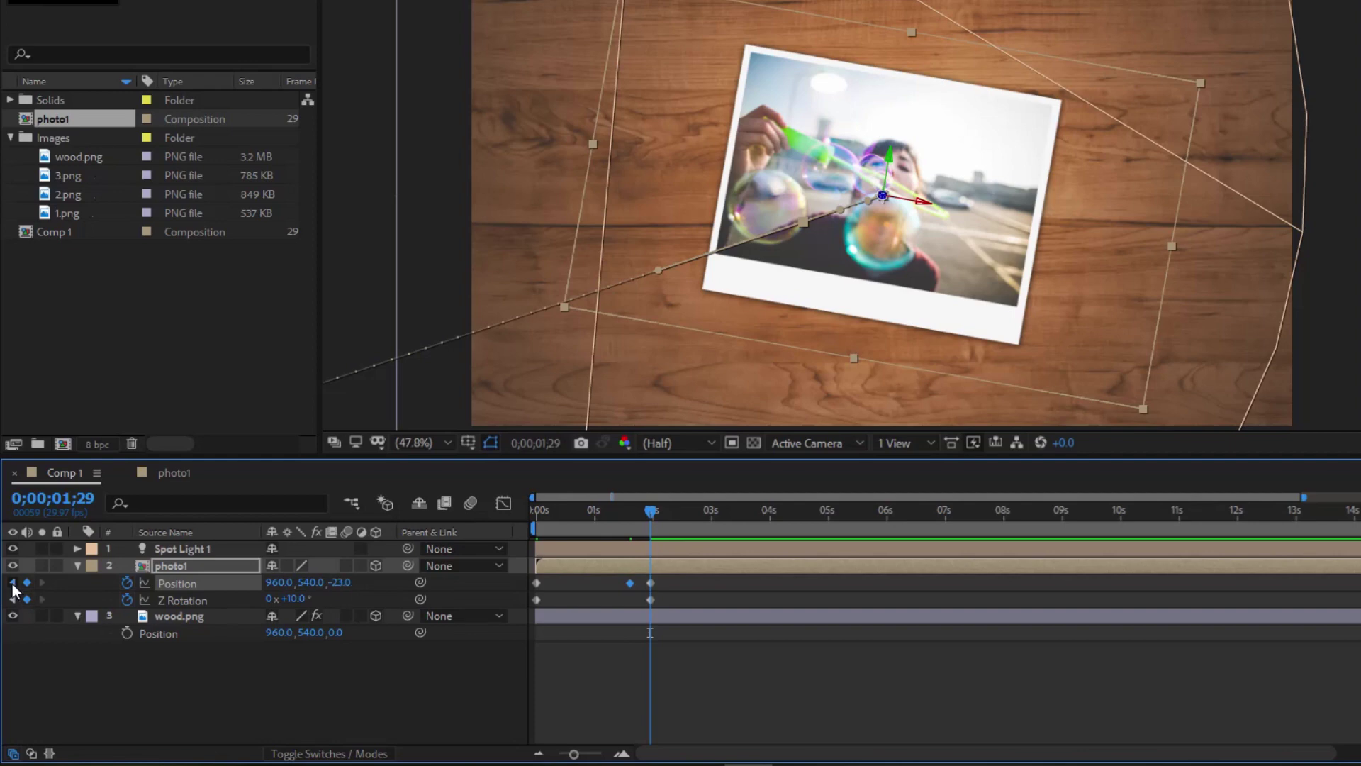
pyautogui.click(12, 583)
pyautogui.click(347, 583)
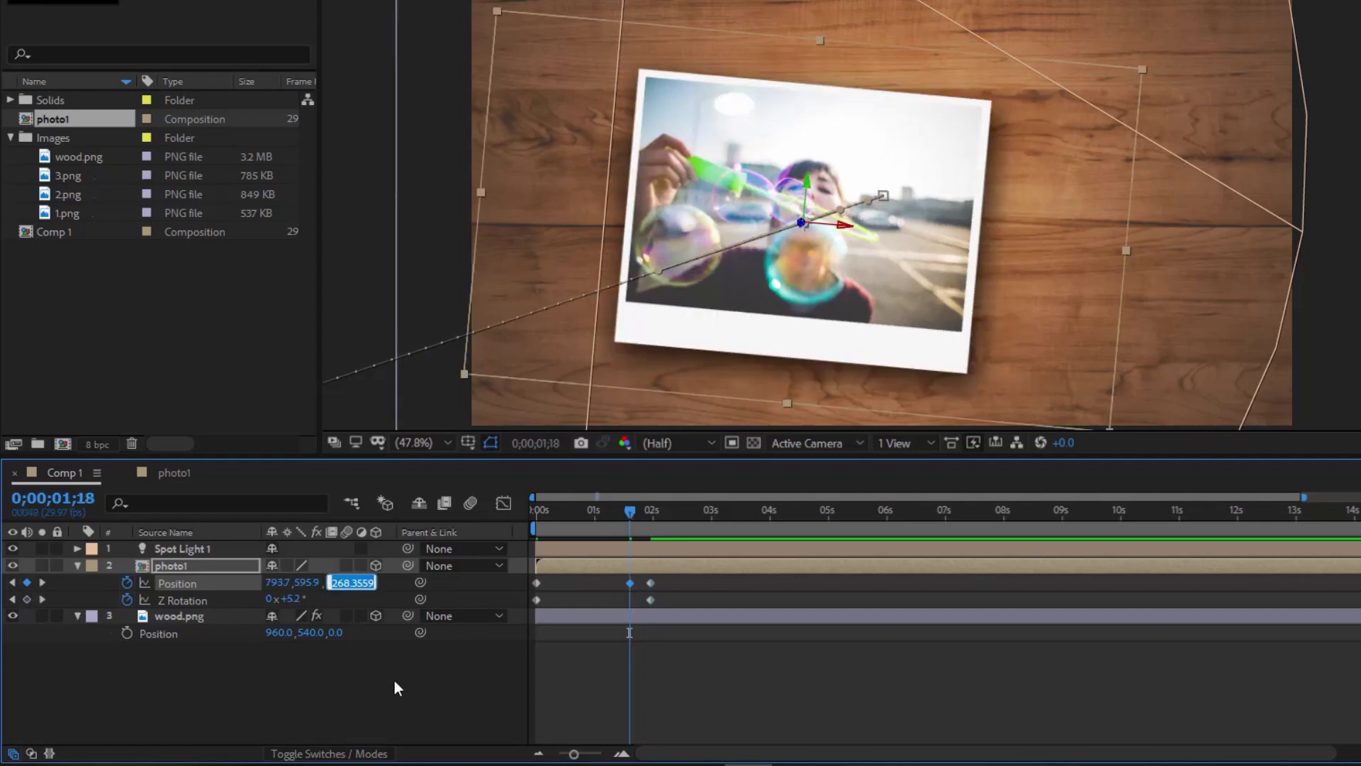
pyautogui.write('-23')
pyautogui.press('Return')
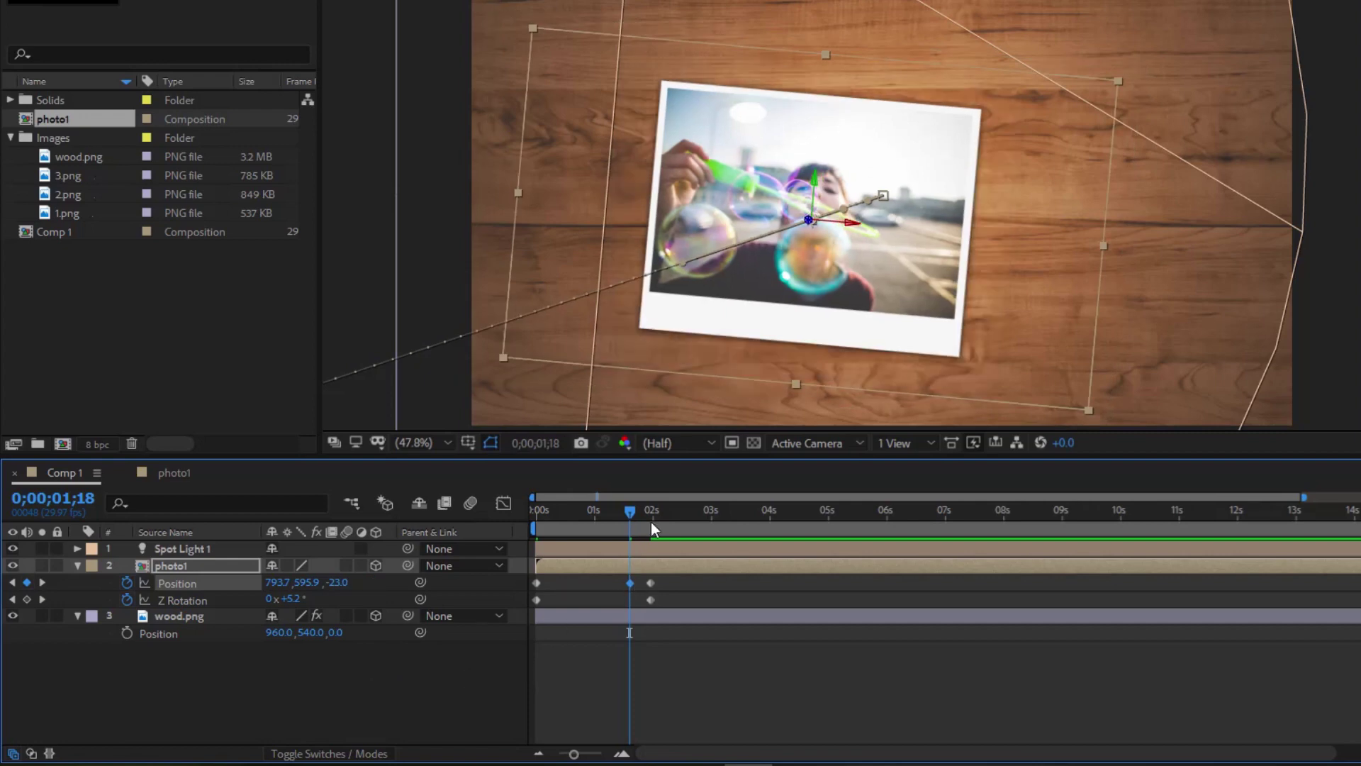
pyautogui.moveTo(633, 509)
pyautogui.mouseDown()
pyautogui.moveTo(614, 514)
pyautogui.moveTo(651, 517)
pyautogui.moveTo(627, 529)
pyautogui.mouseUp()
# - Split photo1's Position into separate dimensions and show the Z Rotation speed graph
pyautogui.rightClick(180, 585)
pyautogui.click(245, 402)
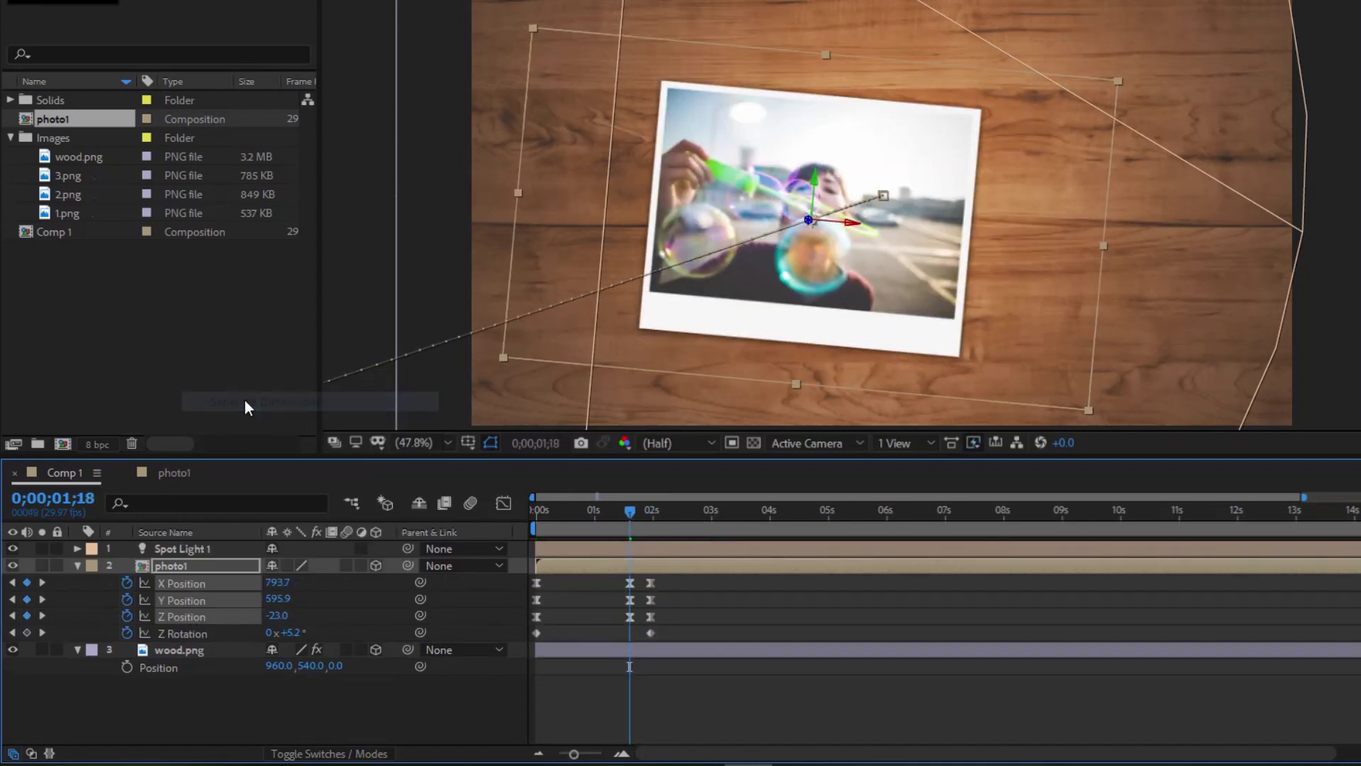
pyautogui.click(504, 504)
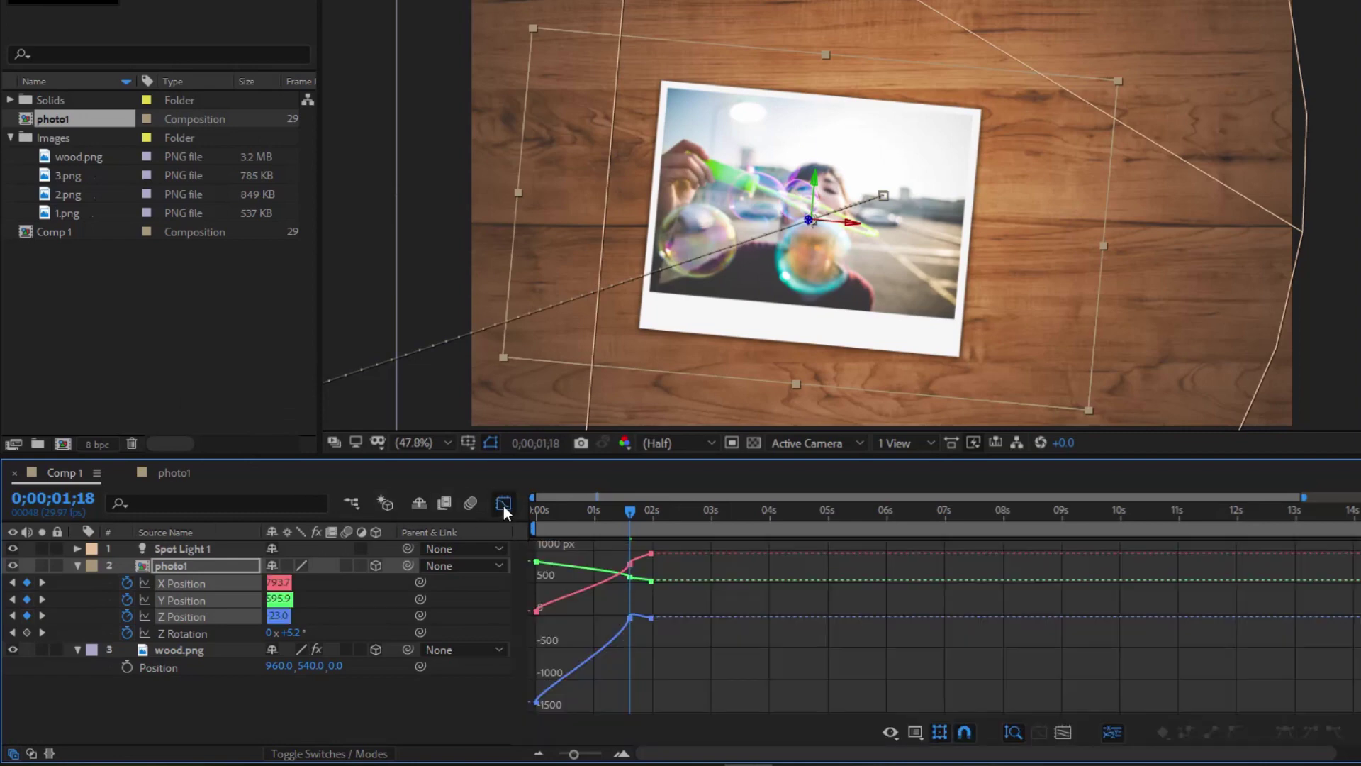
pyautogui.click(189, 634)
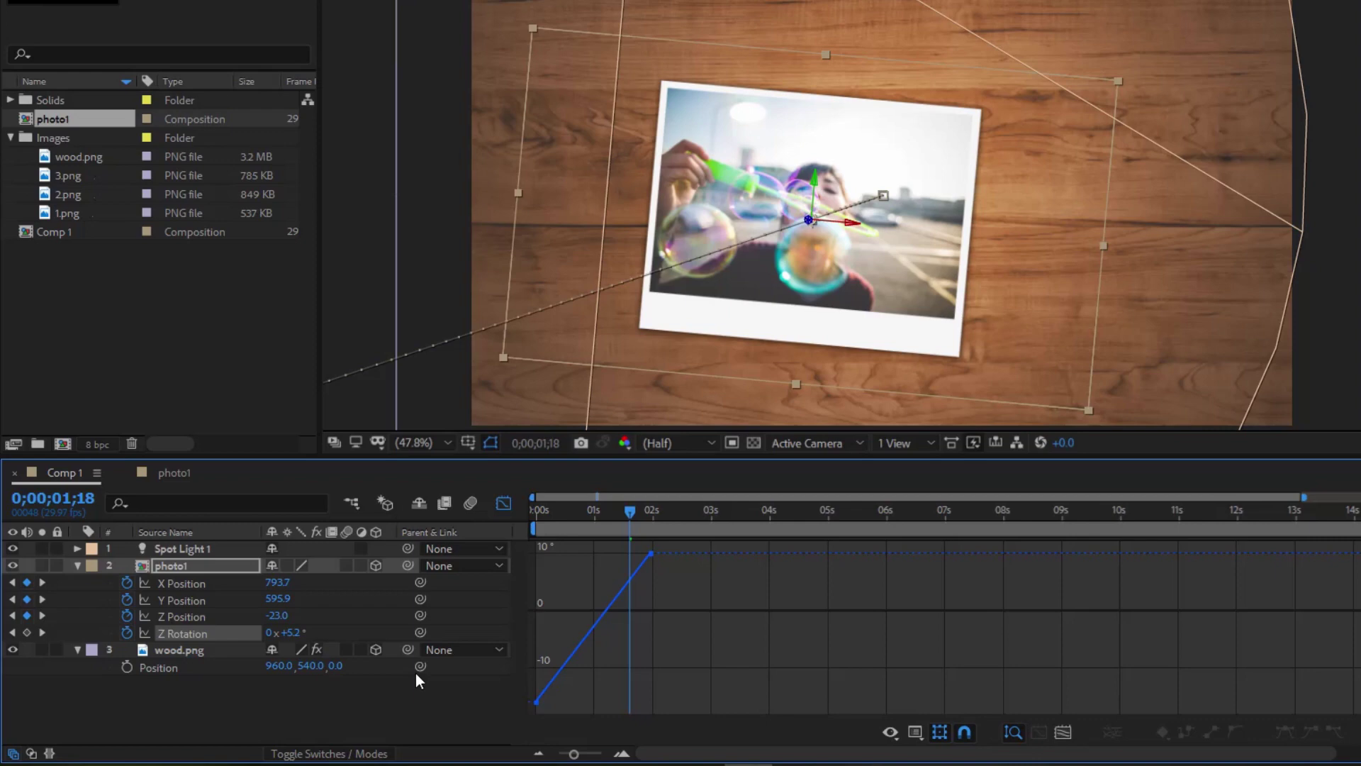
pyautogui.click(919, 731)
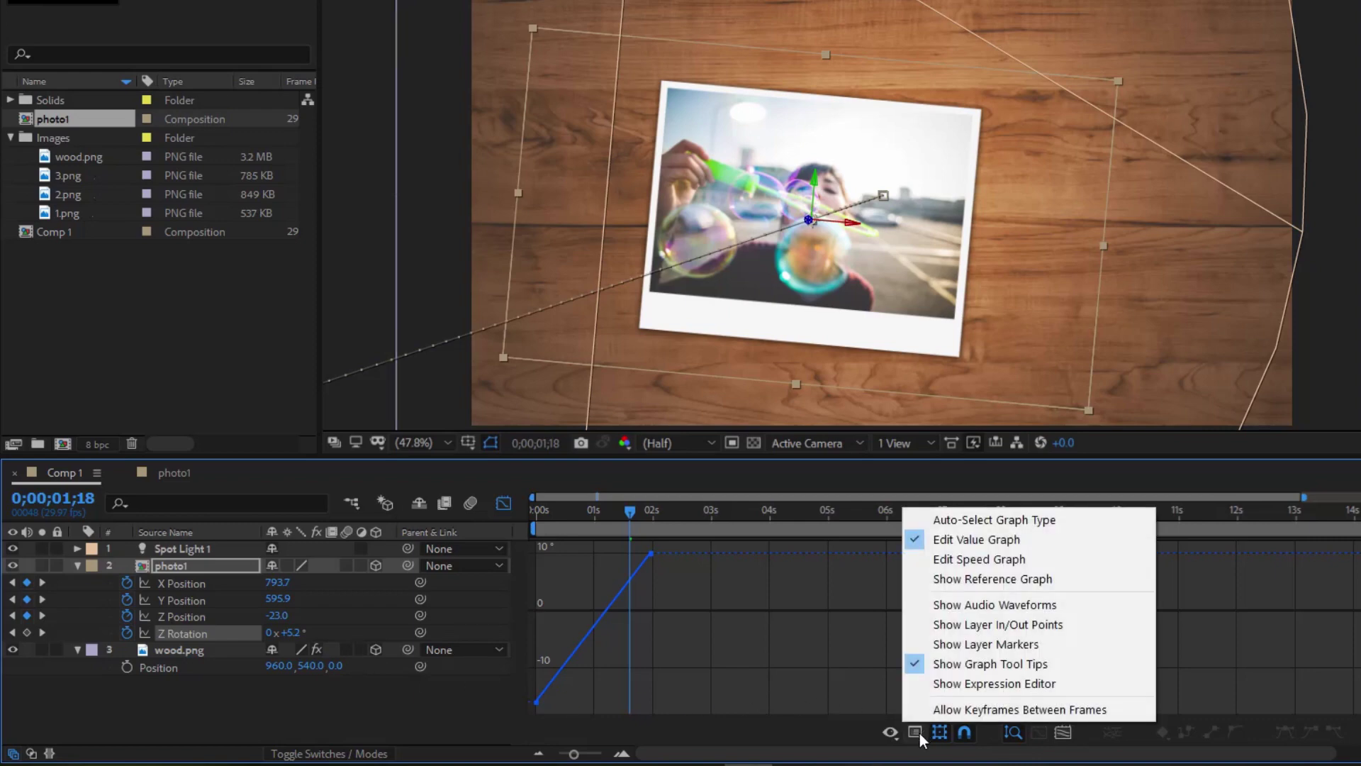
pyautogui.click(950, 561)
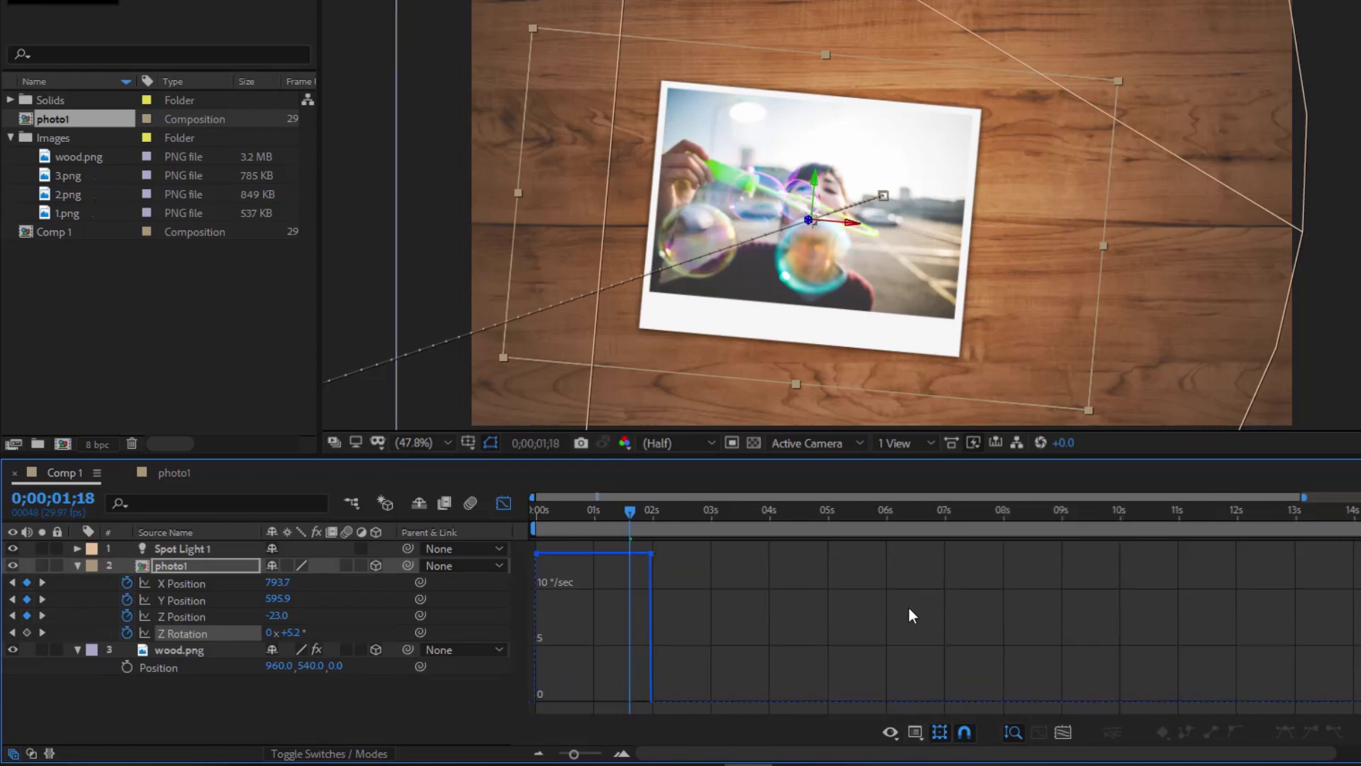
# - Ease Z Rotation into its final keyframe and strengthen the first keyframe's ease out
pyautogui.click(649, 565)
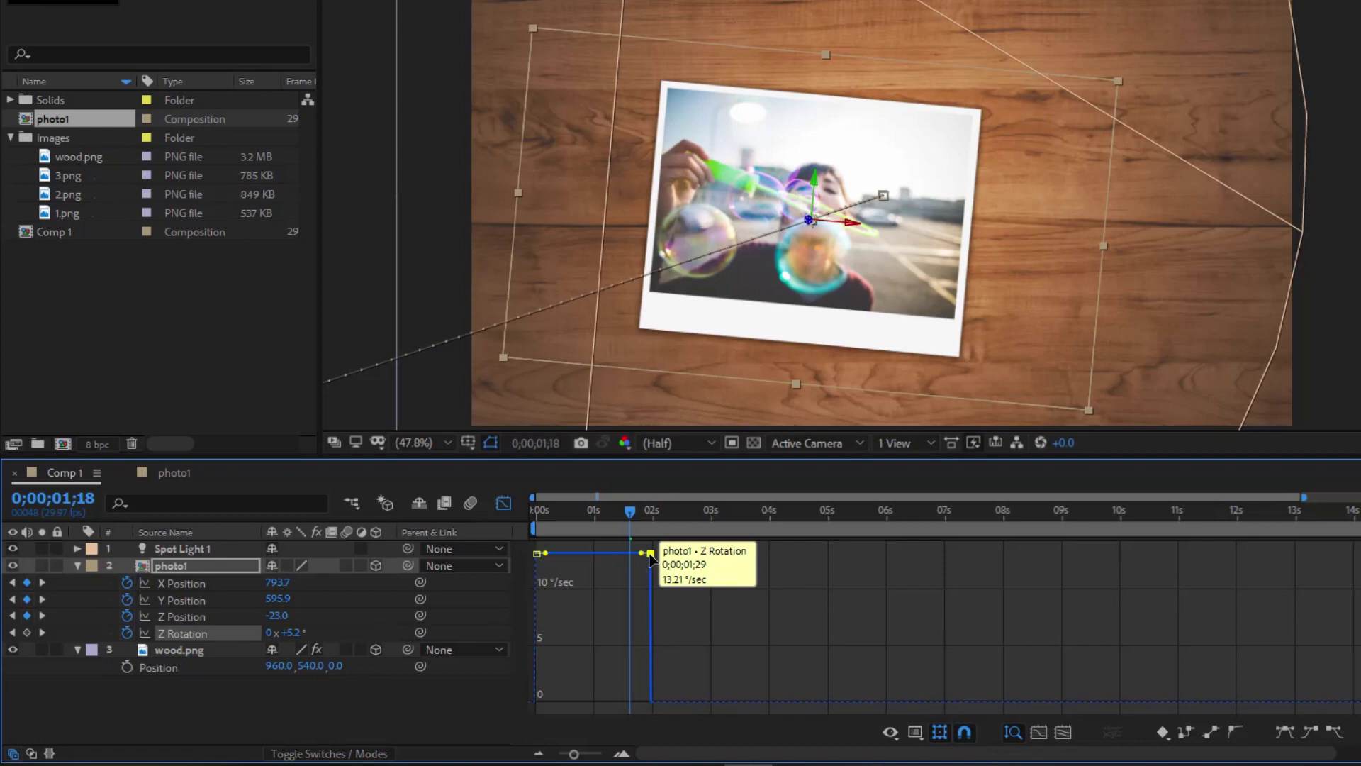
pyautogui.moveTo(642, 558); pyautogui.dragTo(642, 704)
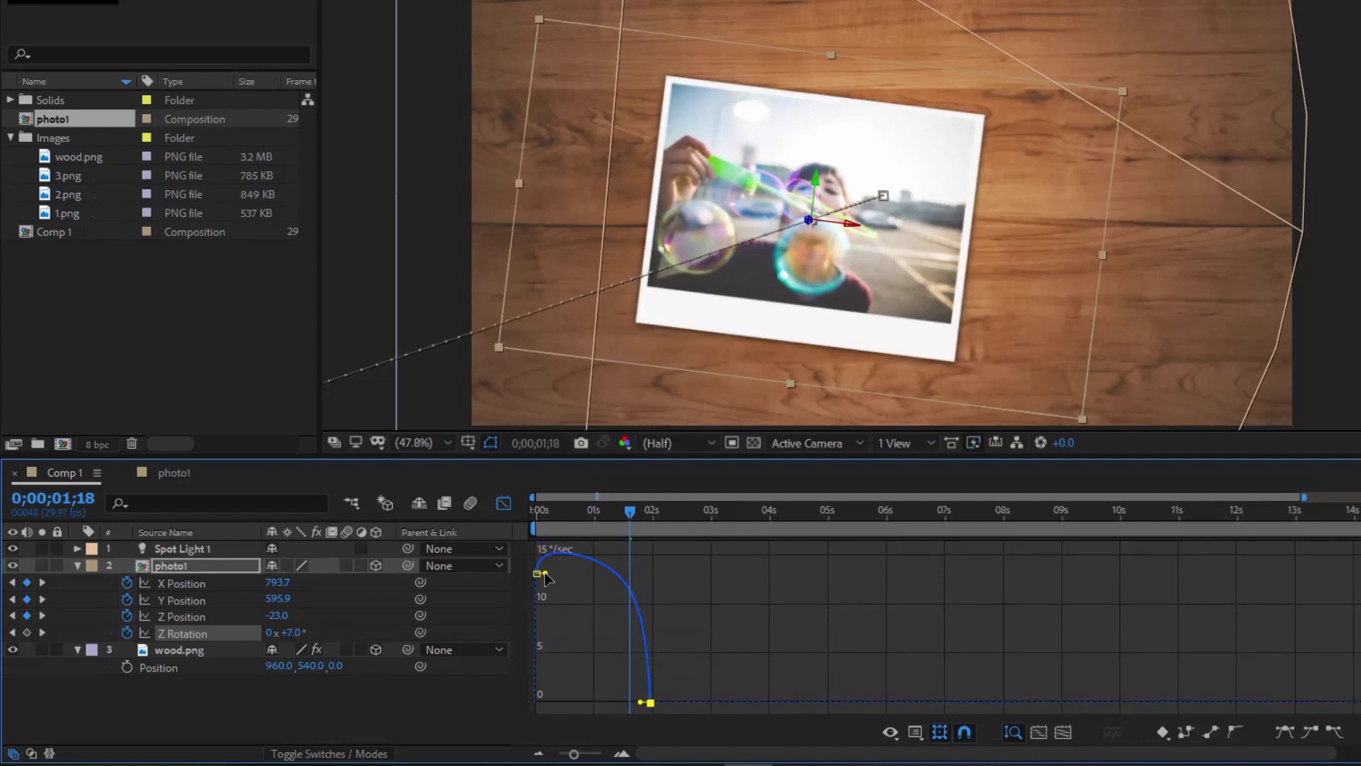
pyautogui.moveTo(546, 578); pyautogui.dragTo(555, 548)
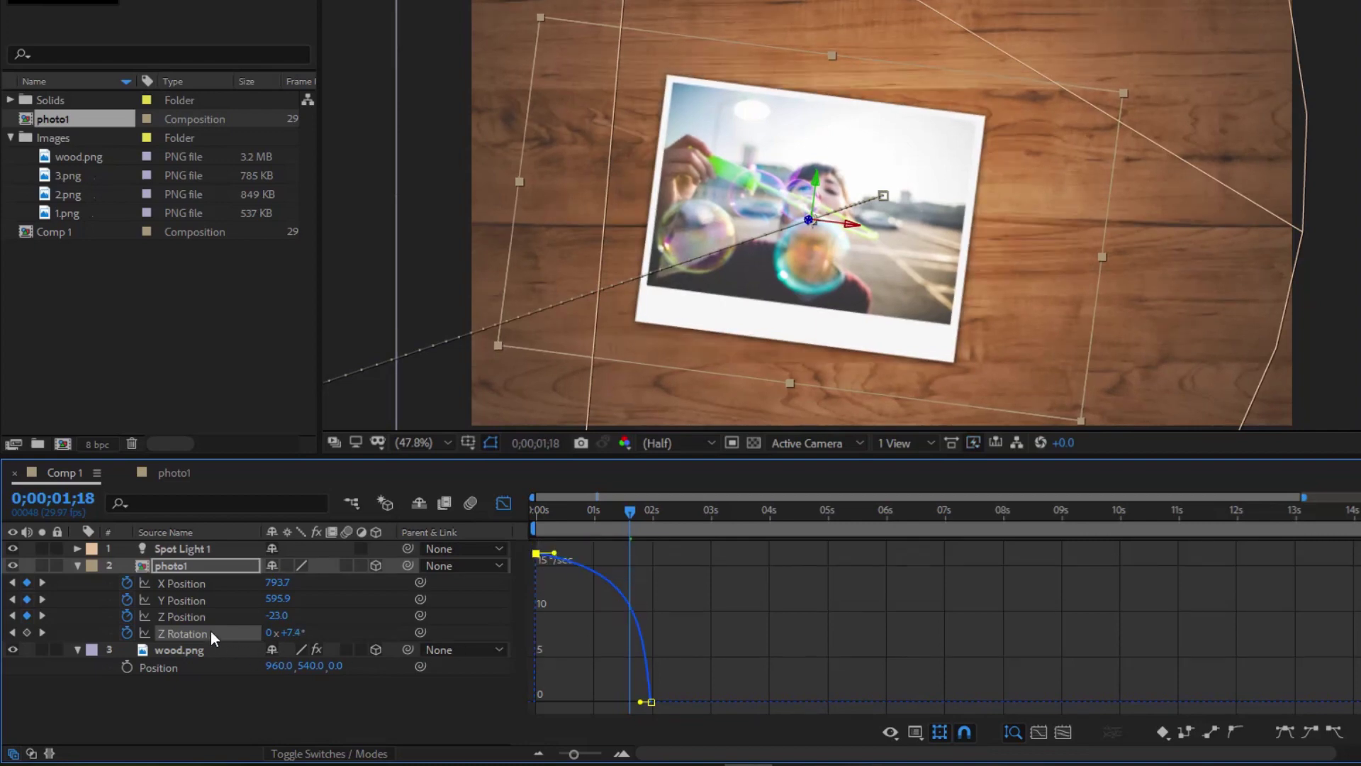
pyautogui.click(190, 619)
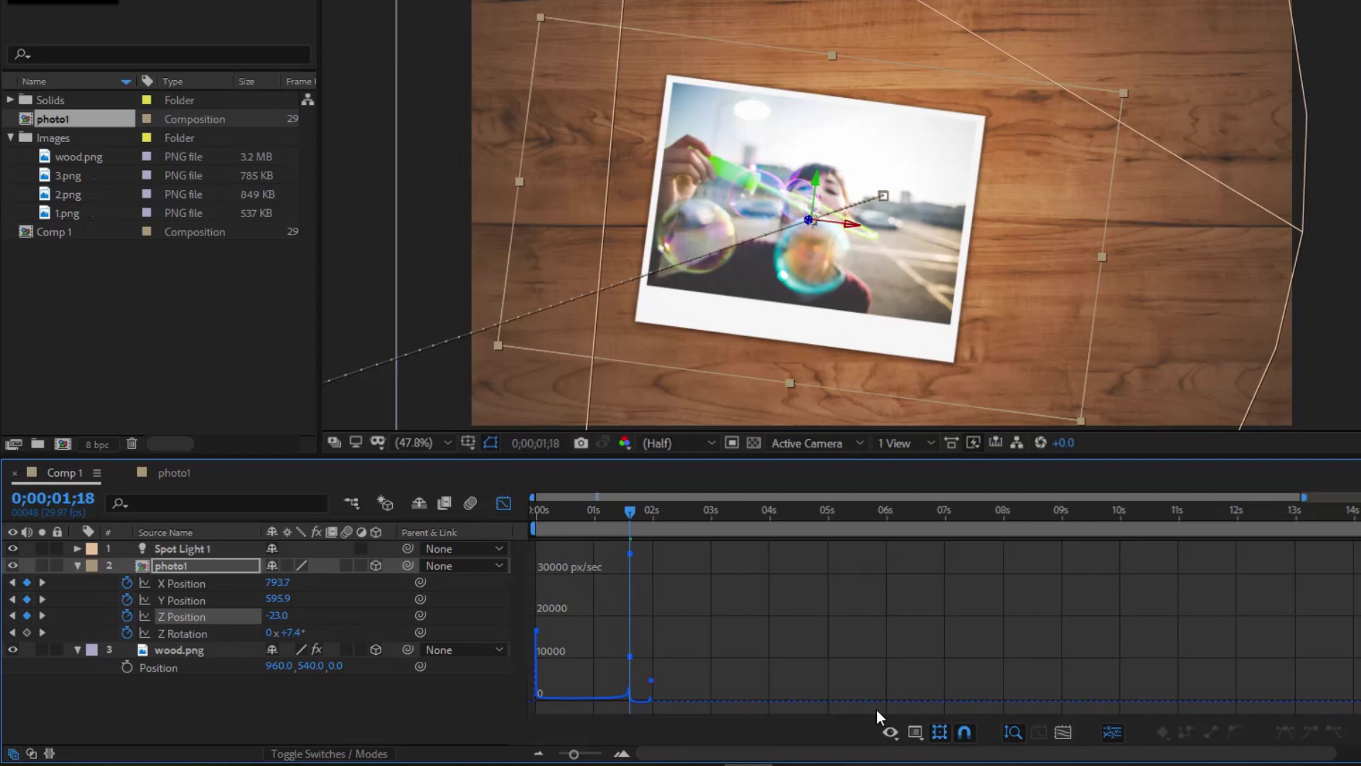
# - In the value graph, level Z Position's outgoing handle at 1;18 so it holds flat afterwards
pyautogui.click(917, 731)
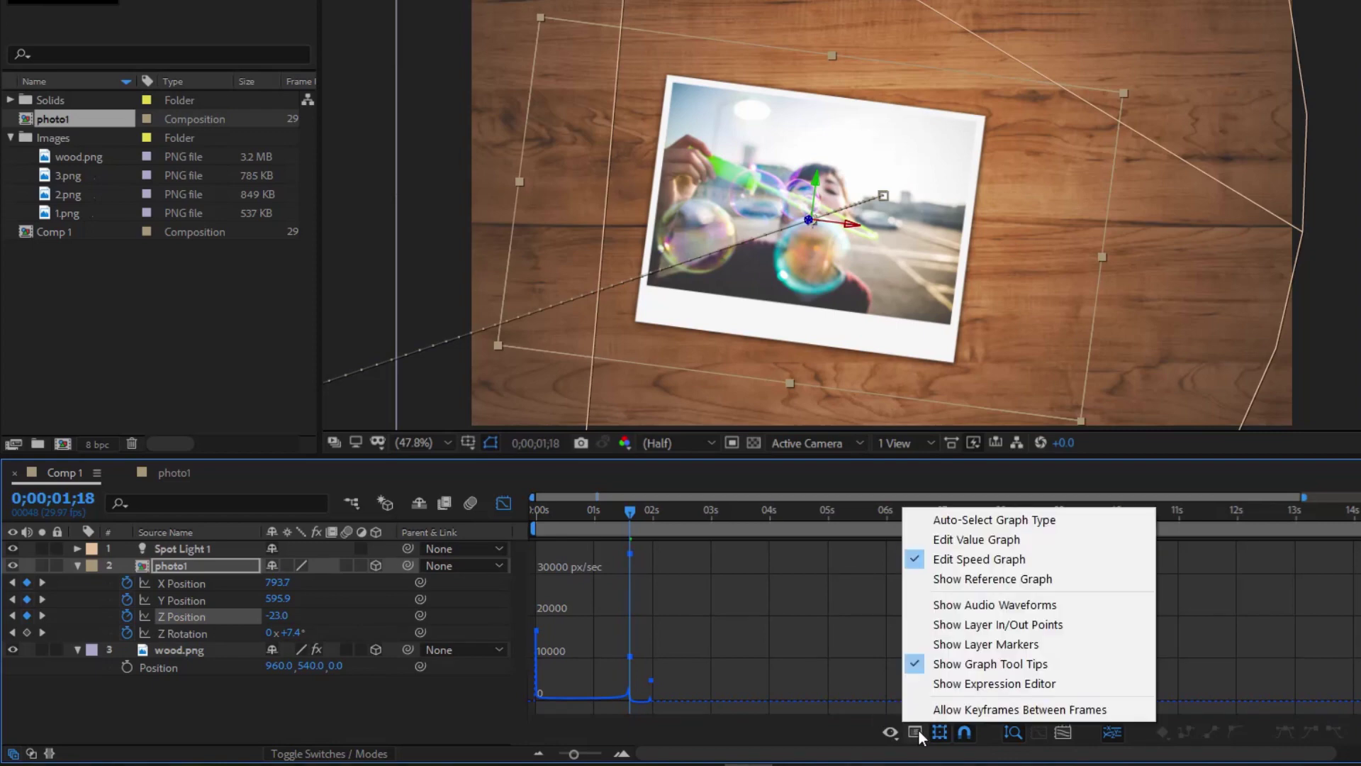
pyautogui.click(953, 543)
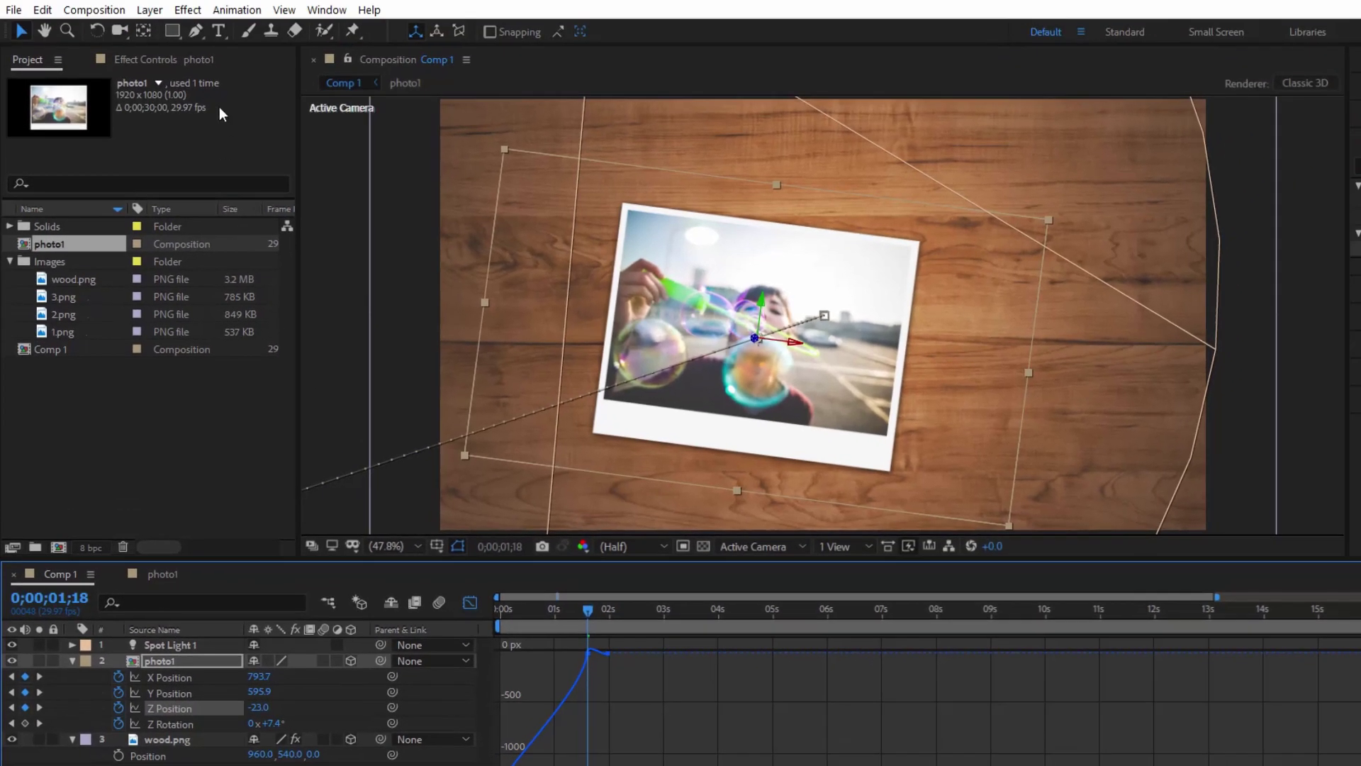
pyautogui.moveTo(197, 32); pyautogui.dragTo(276, 143)
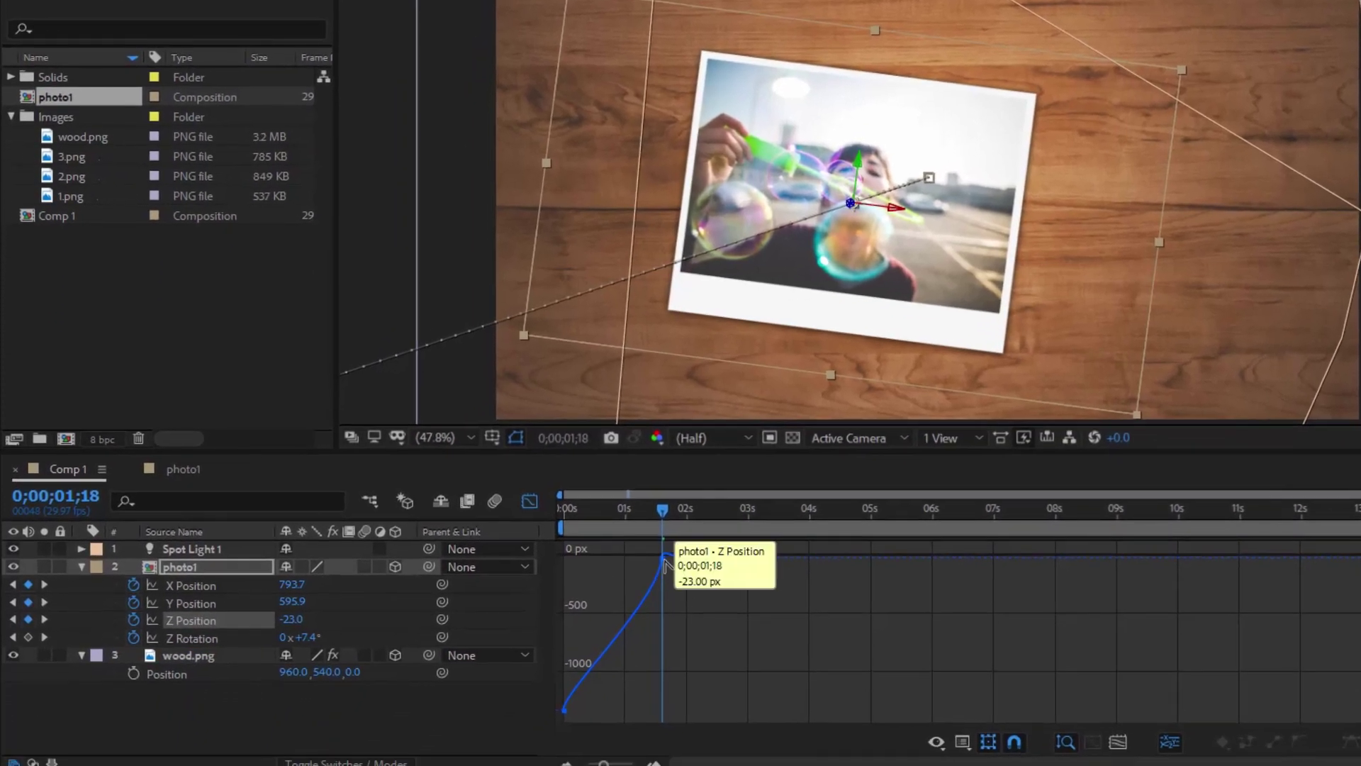
pyautogui.click(606, 629)
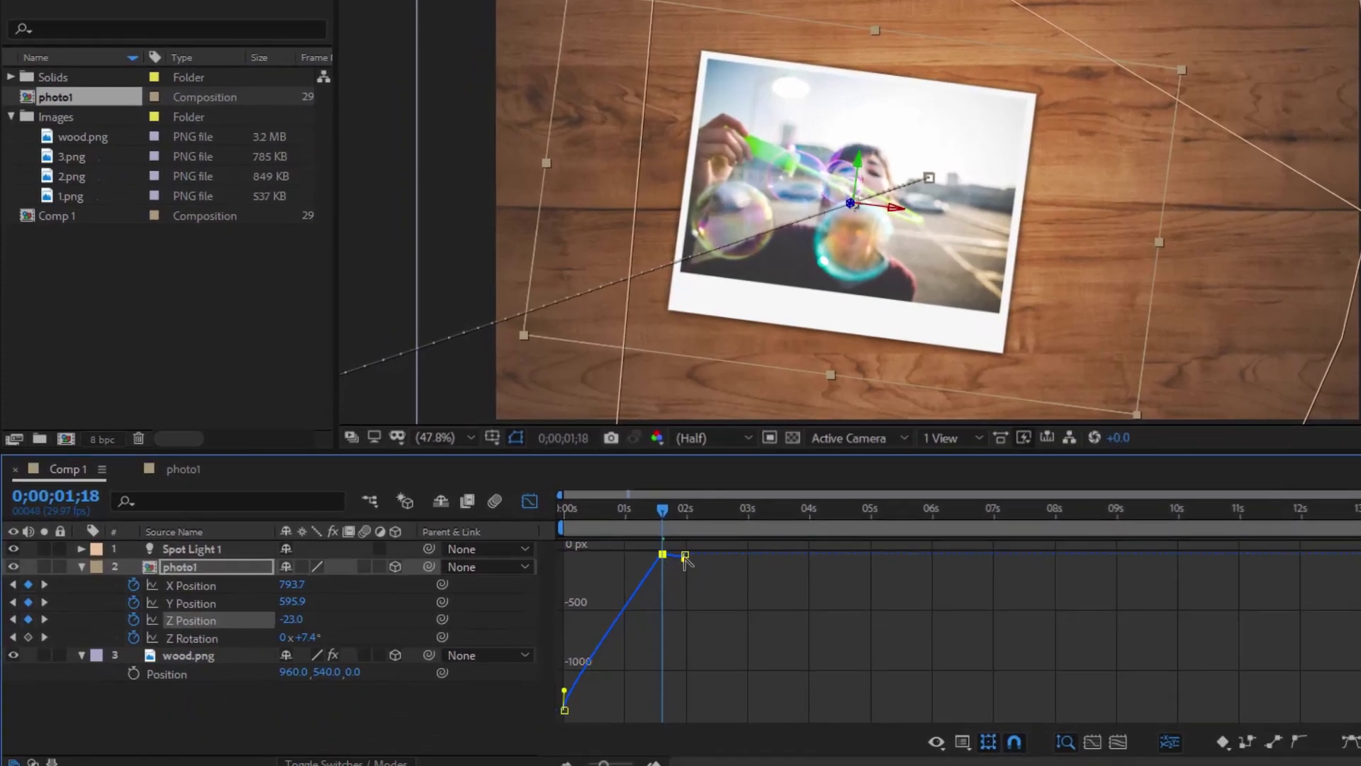
pyautogui.click(685, 557)
pyautogui.moveTo(684, 556); pyautogui.dragTo(684, 554)
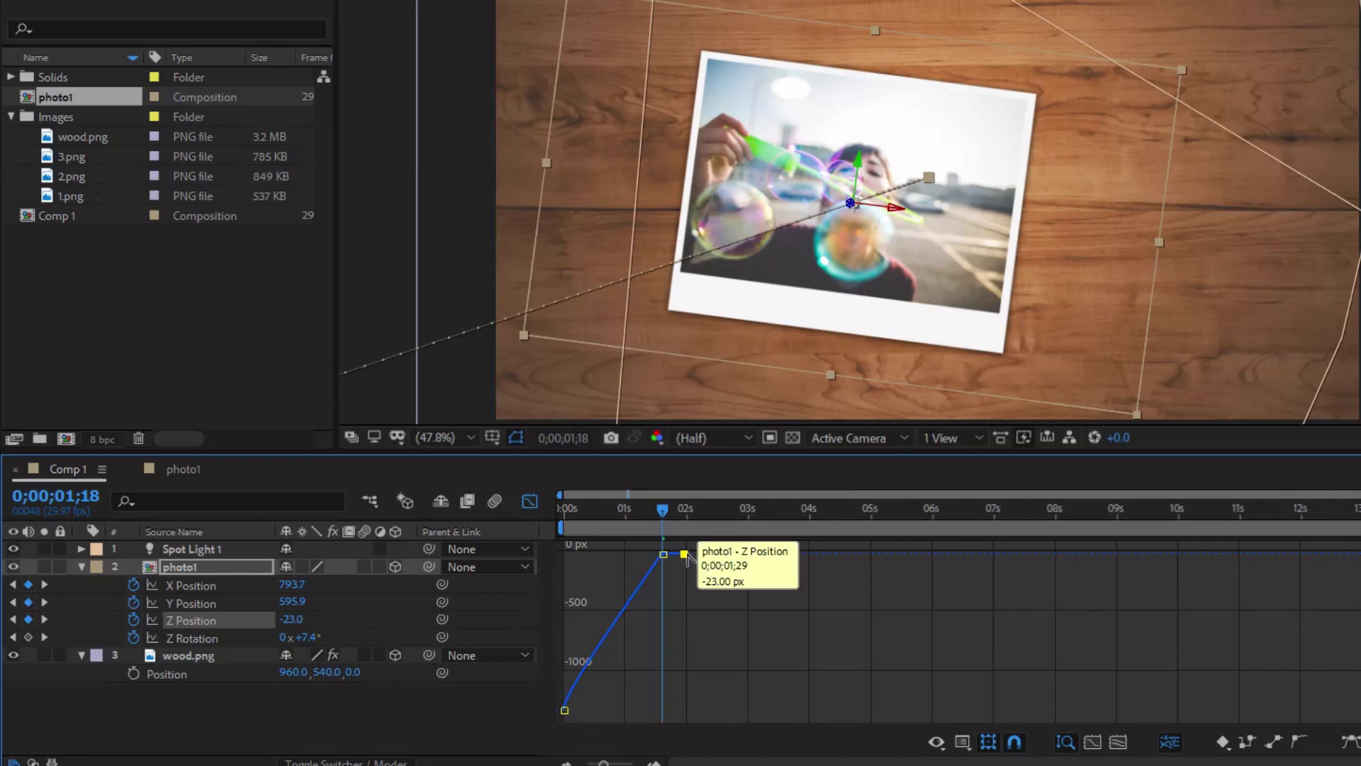
pyautogui.click(564, 712)
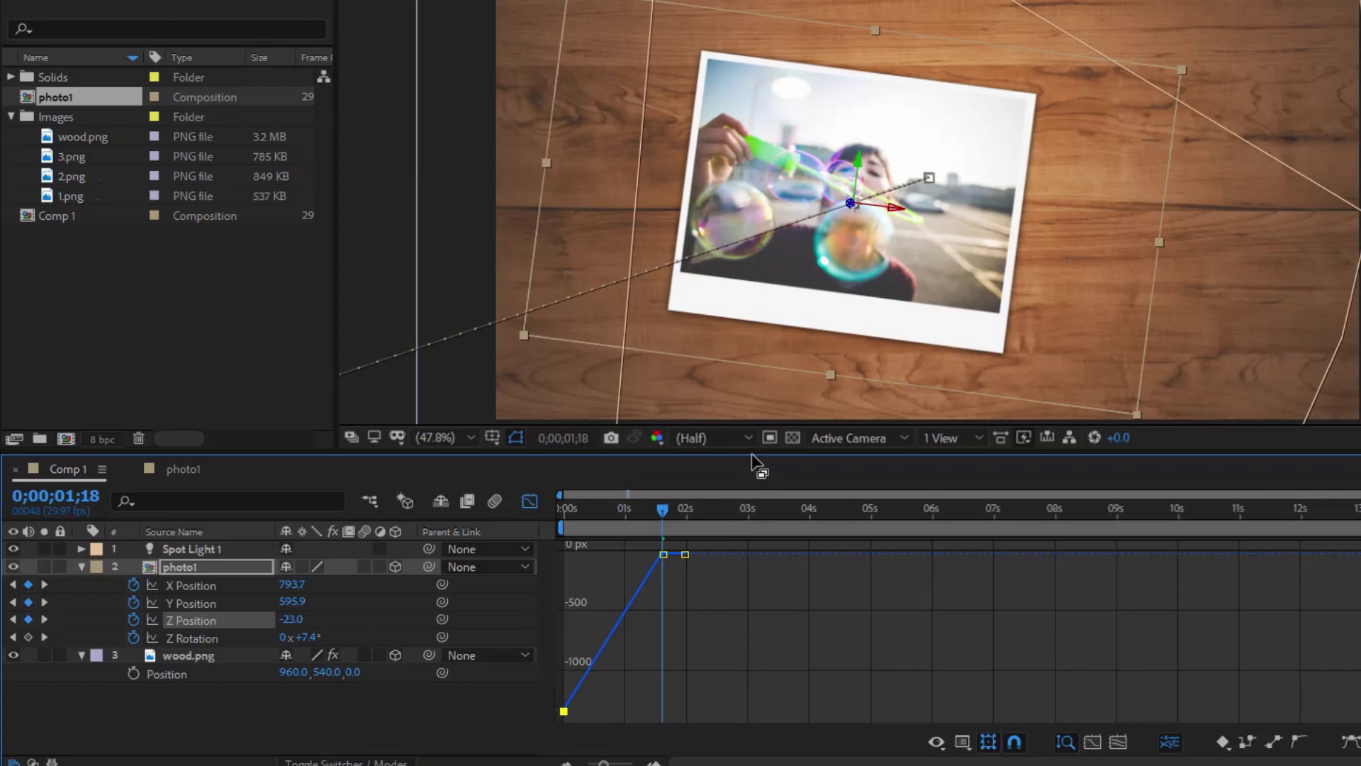
pyautogui.moveTo(753, 454); pyautogui.dragTo(756, 360)
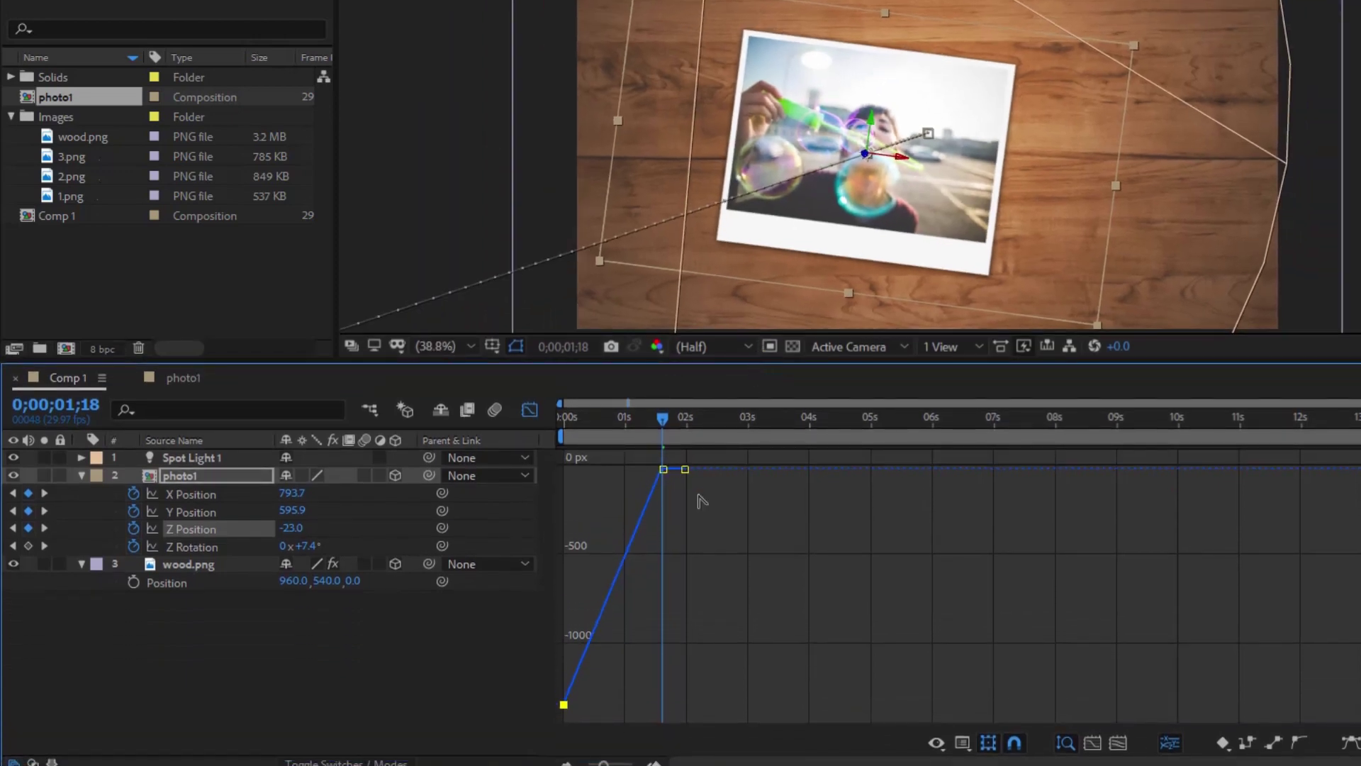
pyautogui.click(198, 509)
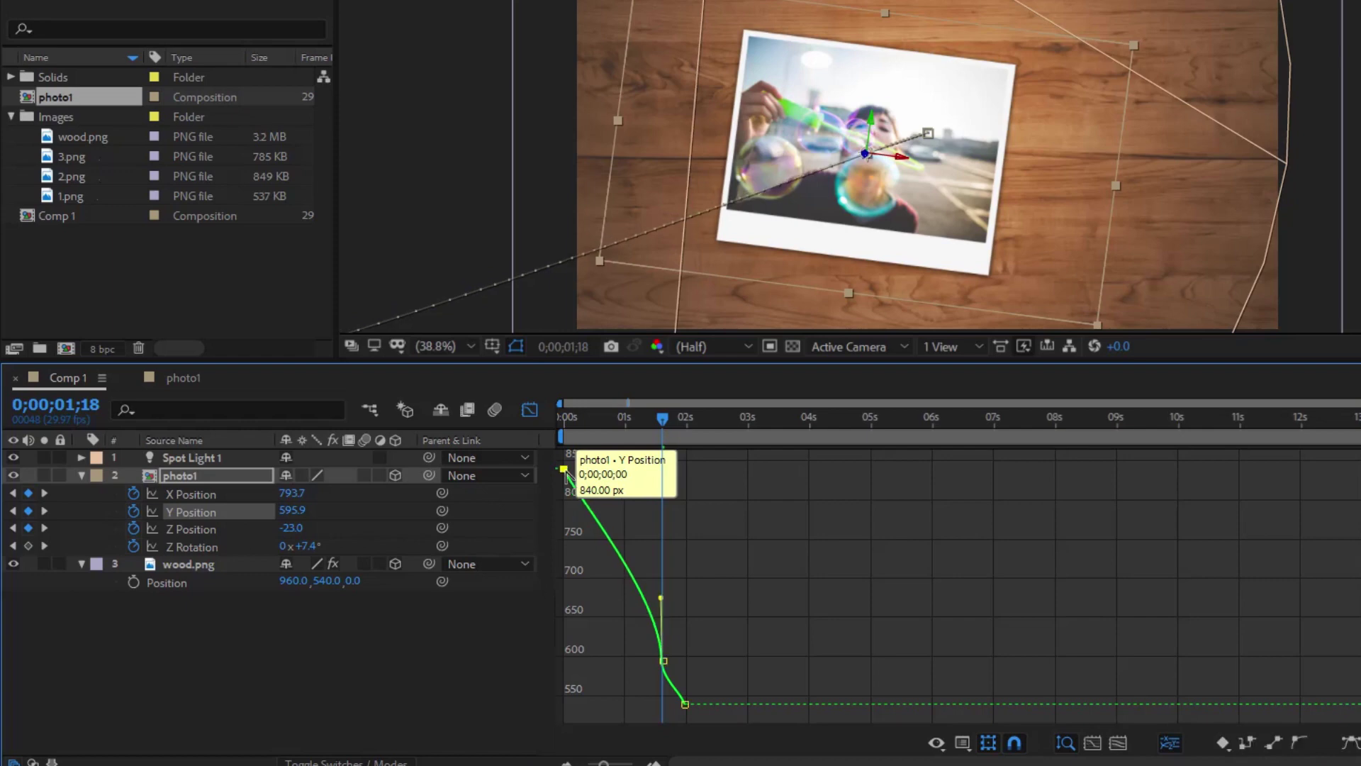
# - Clear the 1;18 keyframe from photo1's Y Position with Edit > Clear
pyautogui.click(565, 469)
pyautogui.click(686, 705)
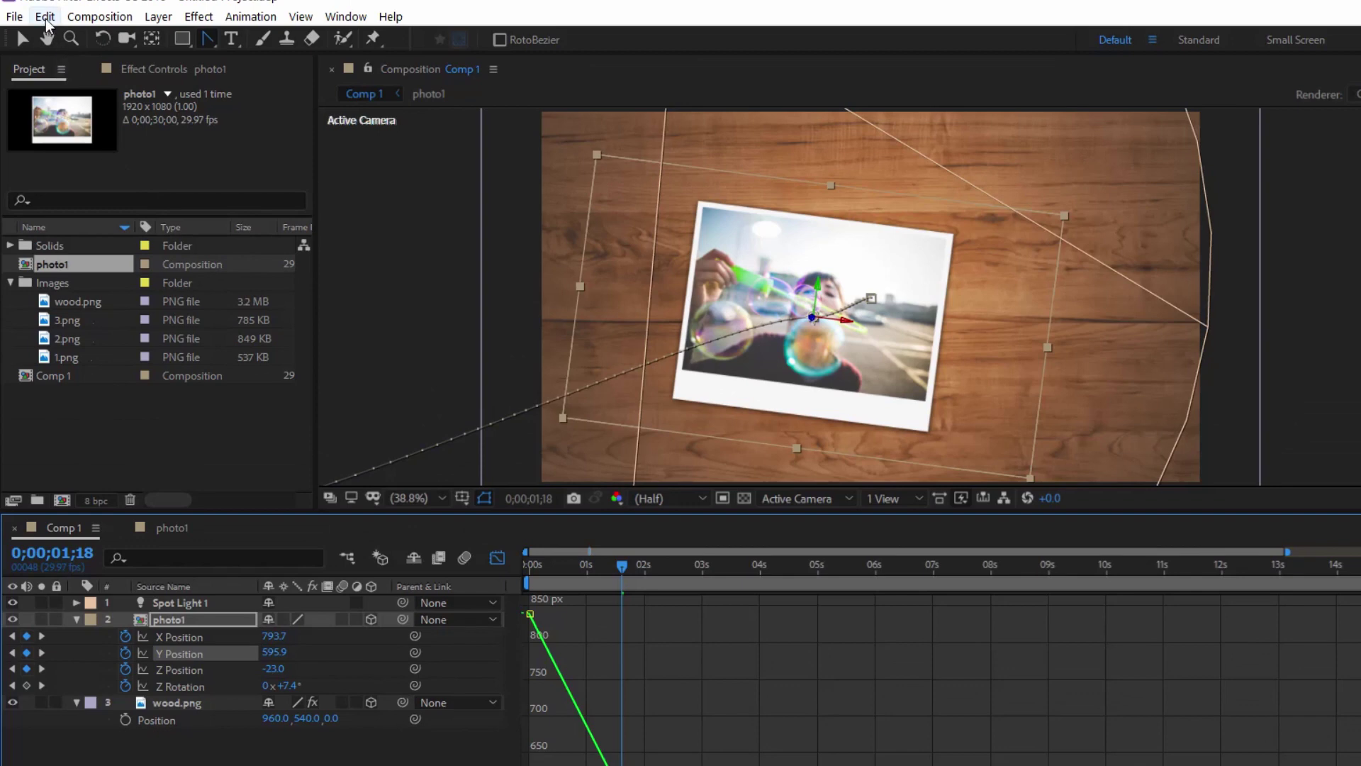
pyautogui.click(45, 17)
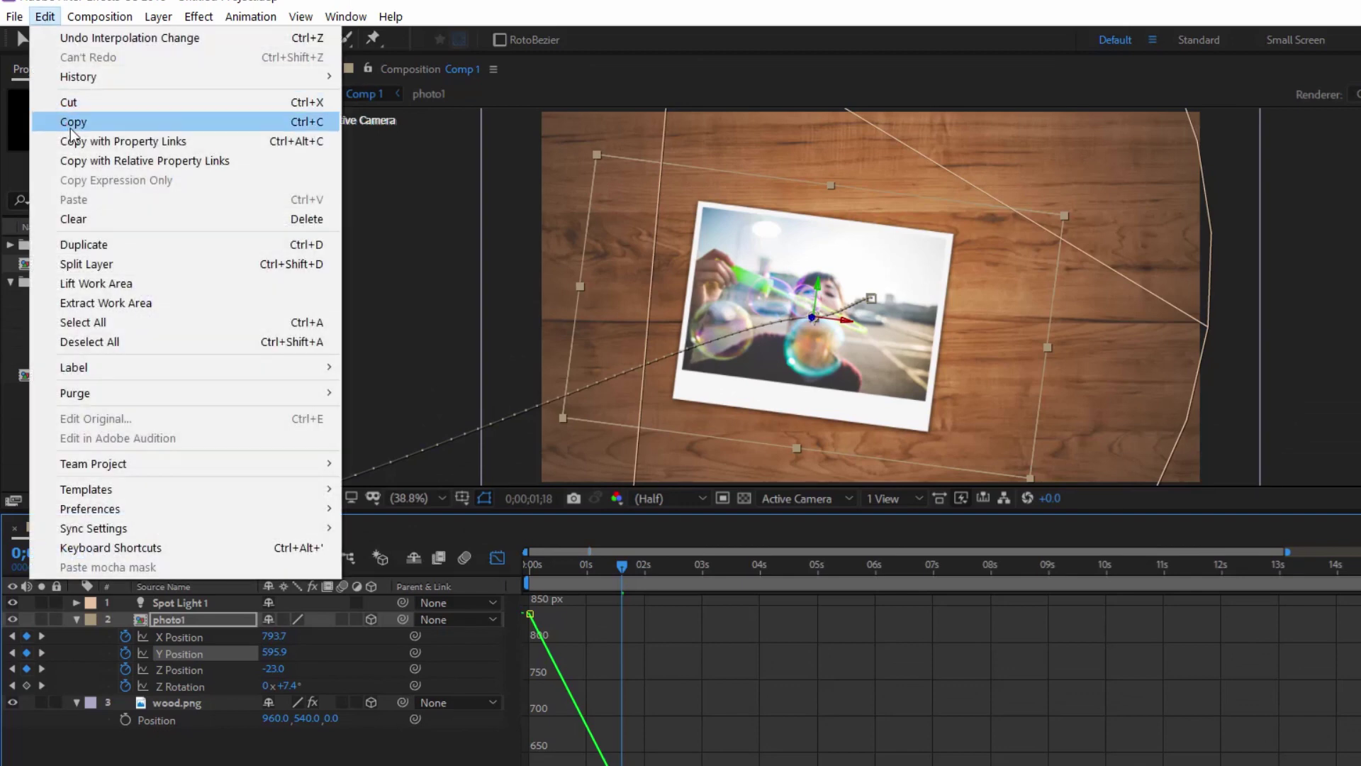
pyautogui.click(76, 219)
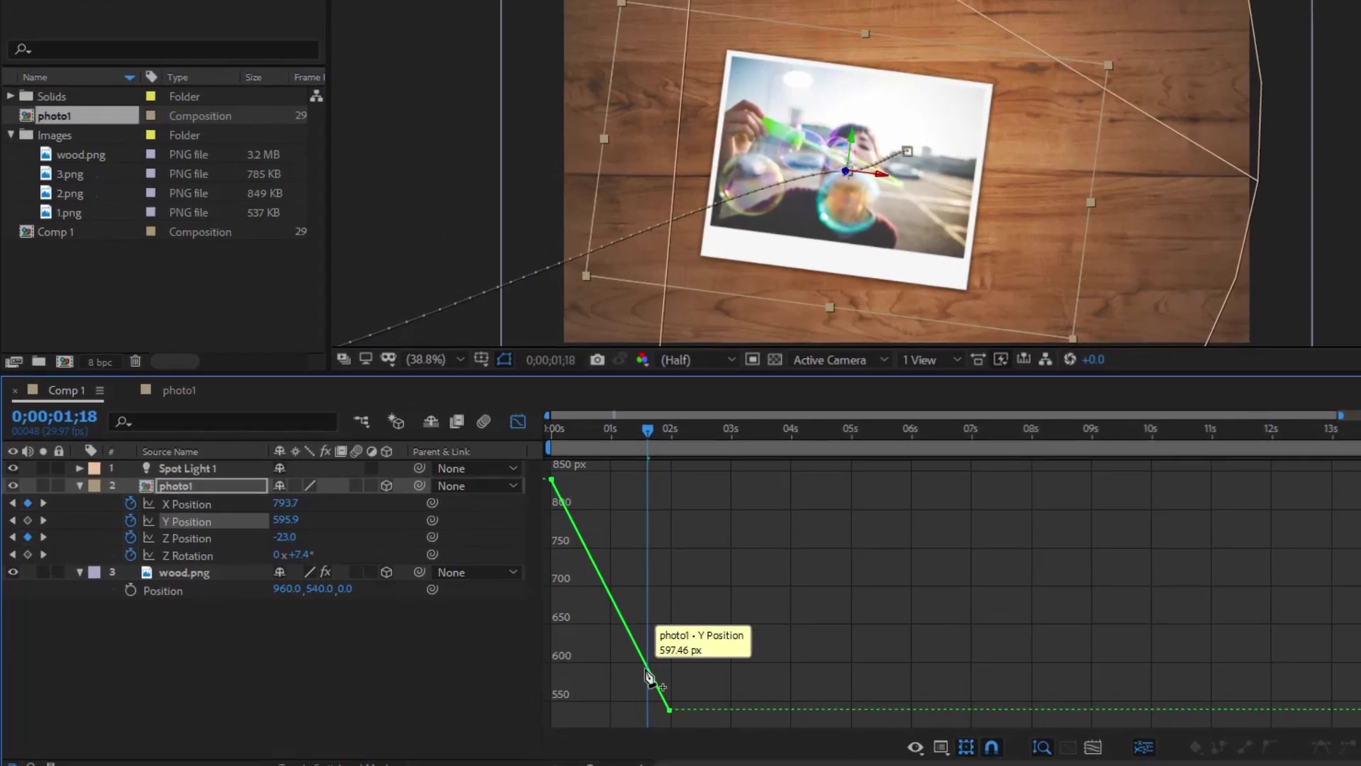
# - Clear the middle 1;18 keyframe from photo1's X Position
pyautogui.click(204, 513)
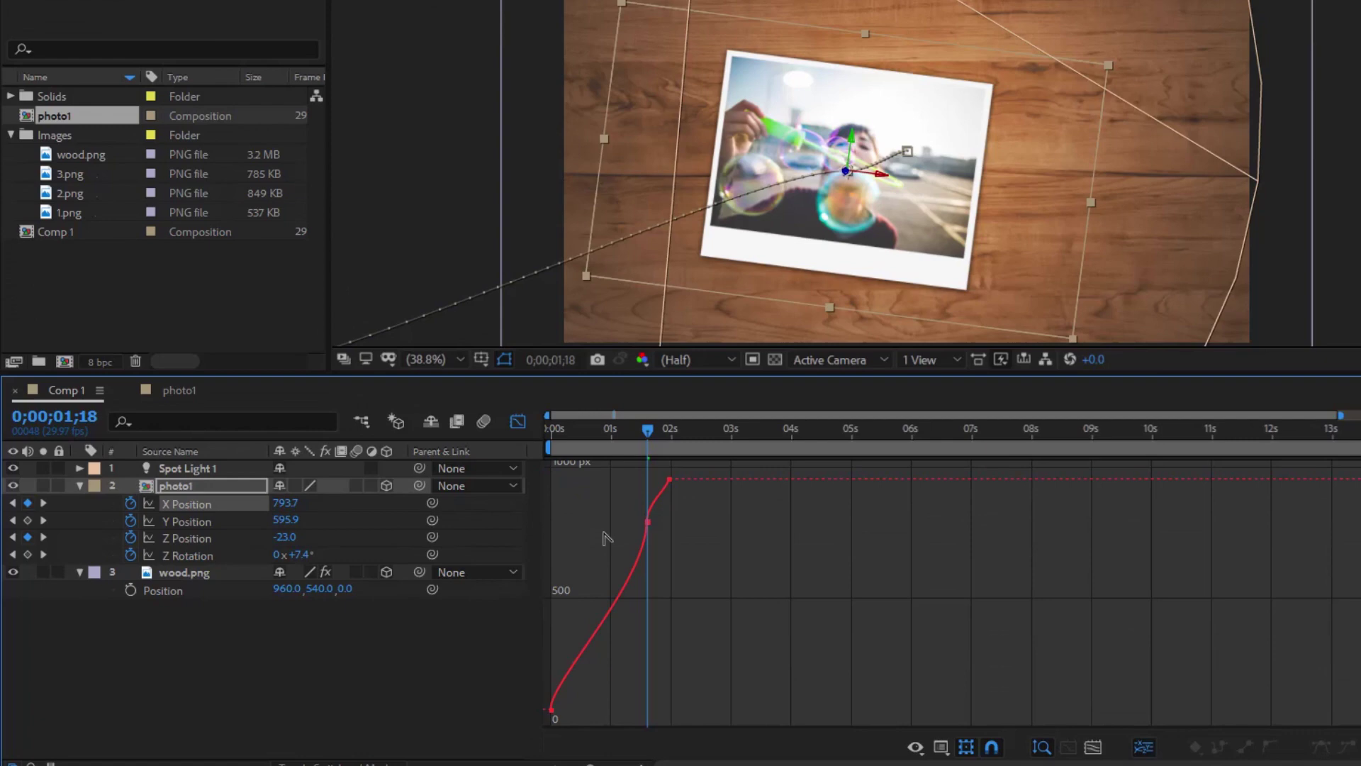
pyautogui.click(669, 482)
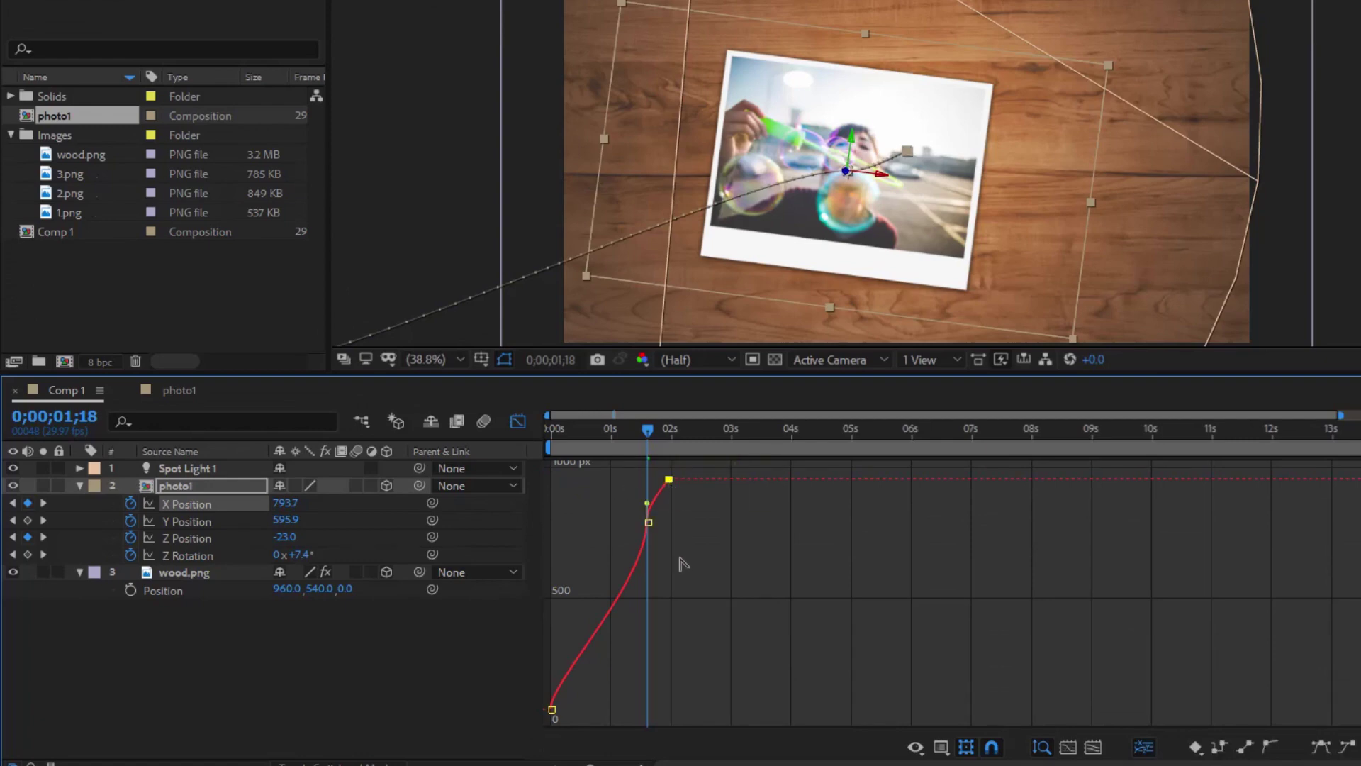
pyautogui.click(552, 710)
pyautogui.click(648, 523)
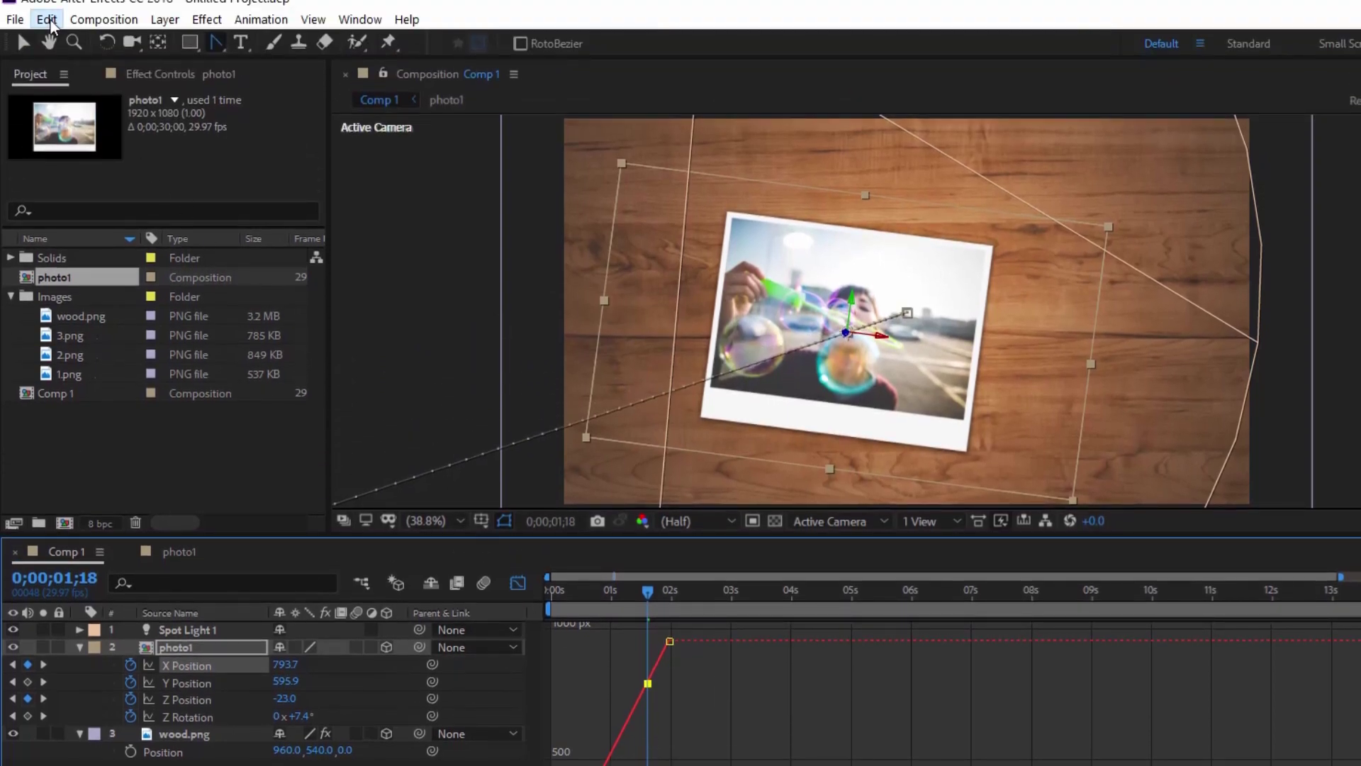
pyautogui.click(49, 20)
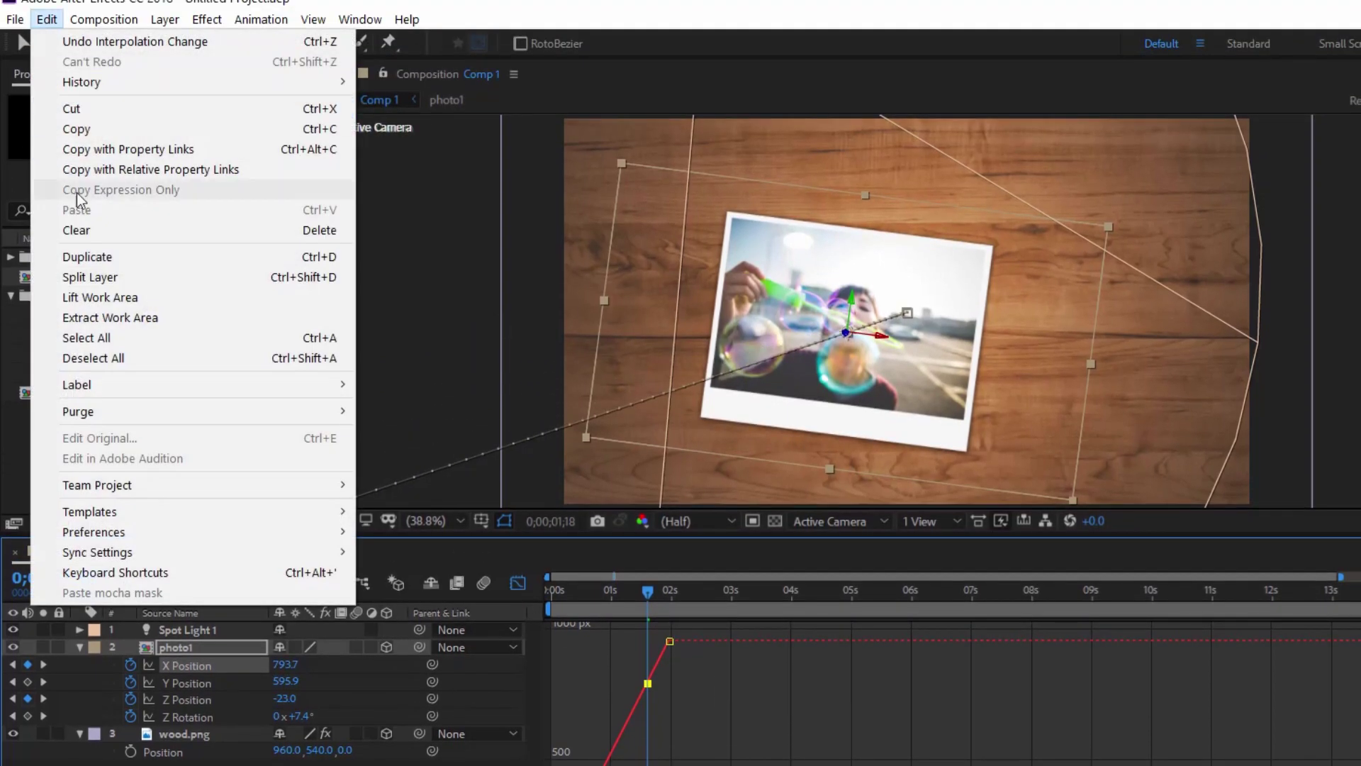
pyautogui.click(75, 228)
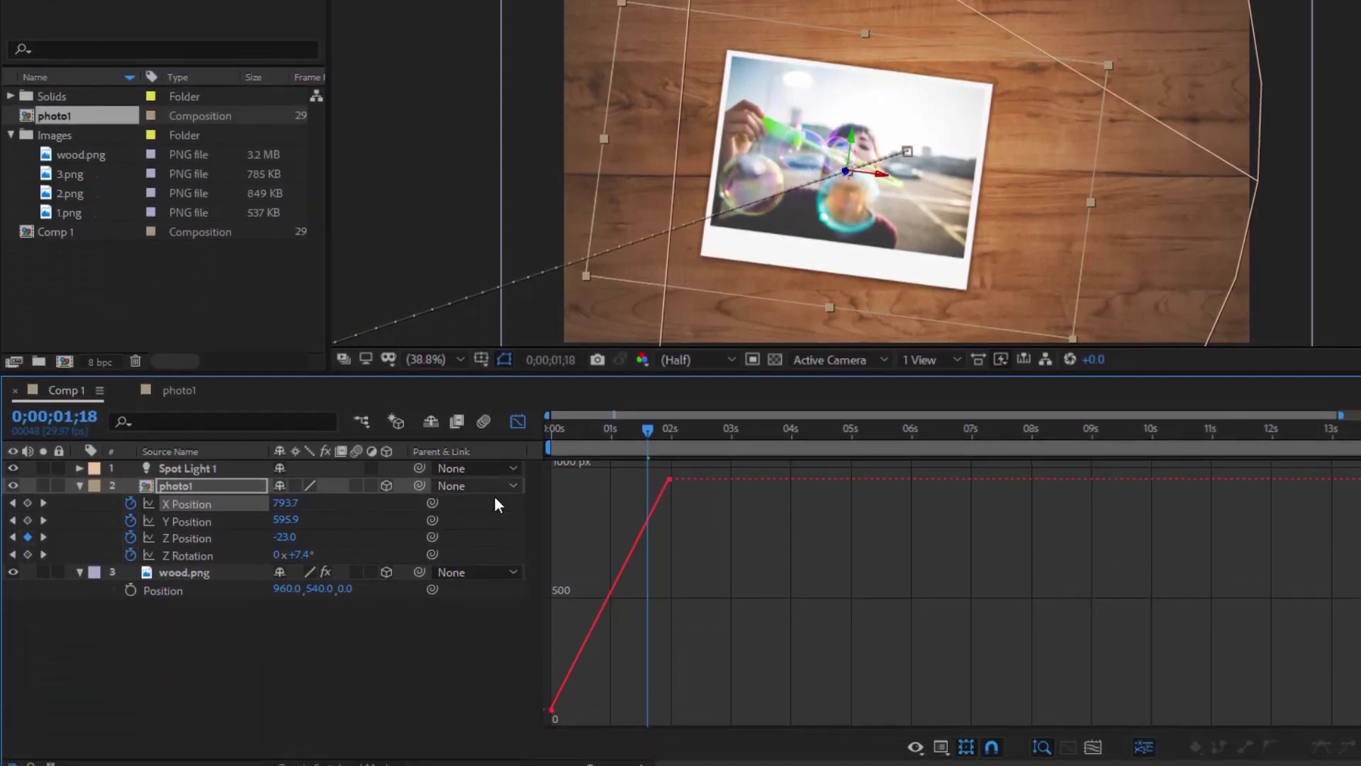
pyautogui.click(916, 746)
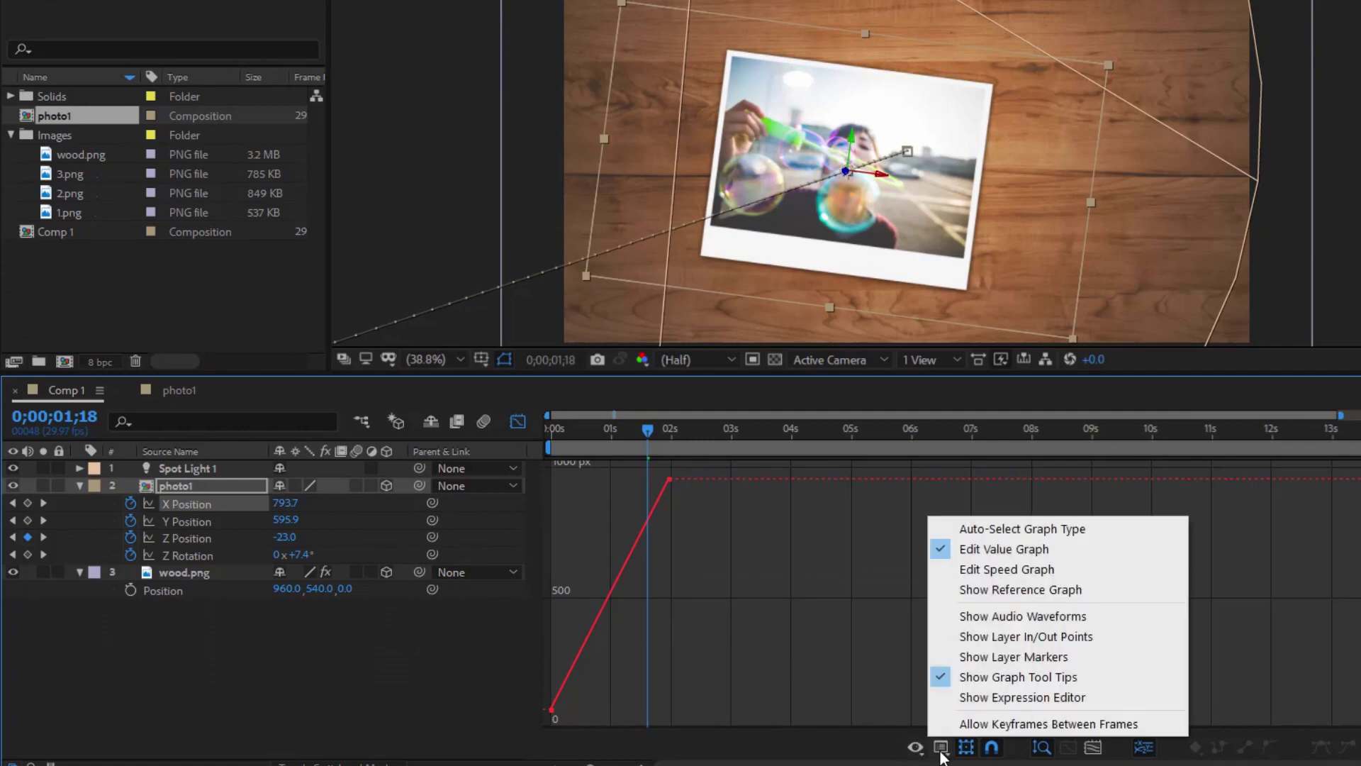
# - Ease X Position speed into its last keyframe, with about 60% influence out of the first
pyautogui.click(1004, 567)
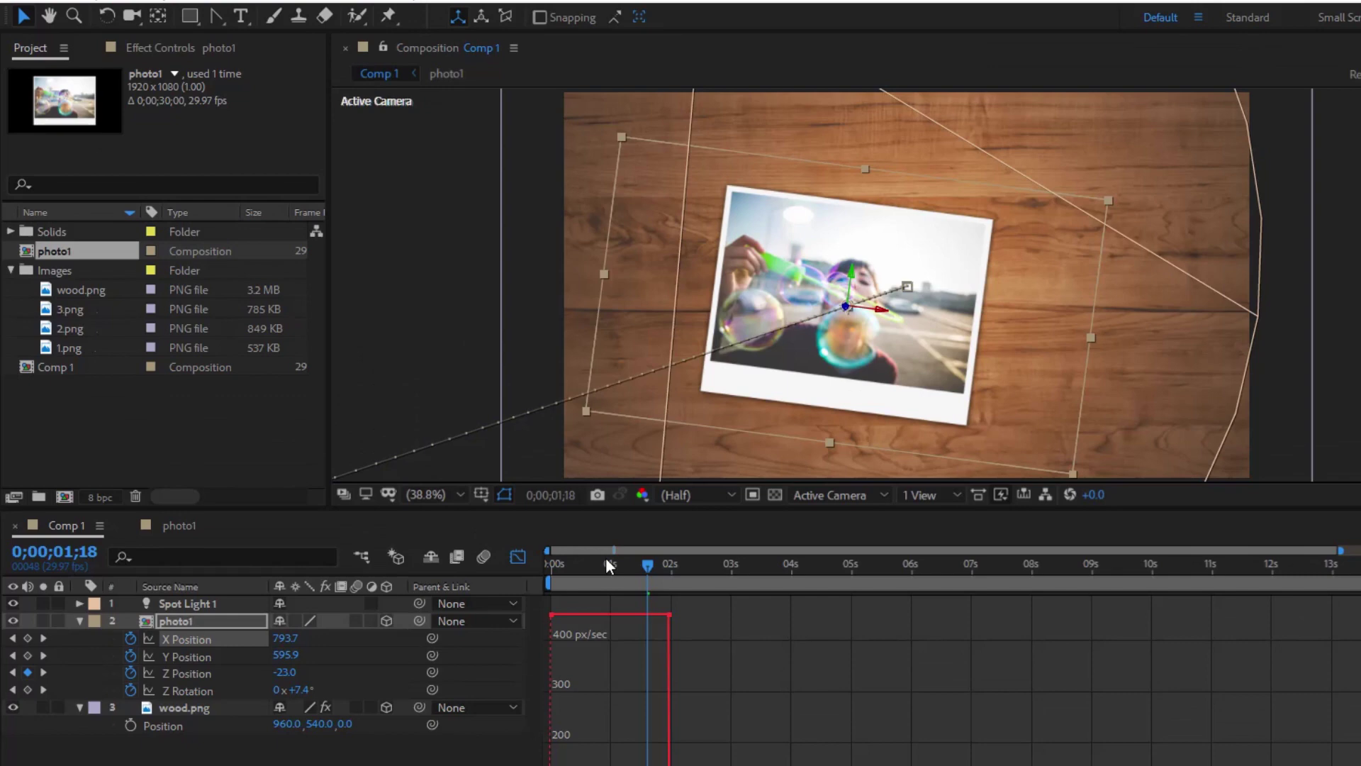
pyautogui.moveTo(673, 622)
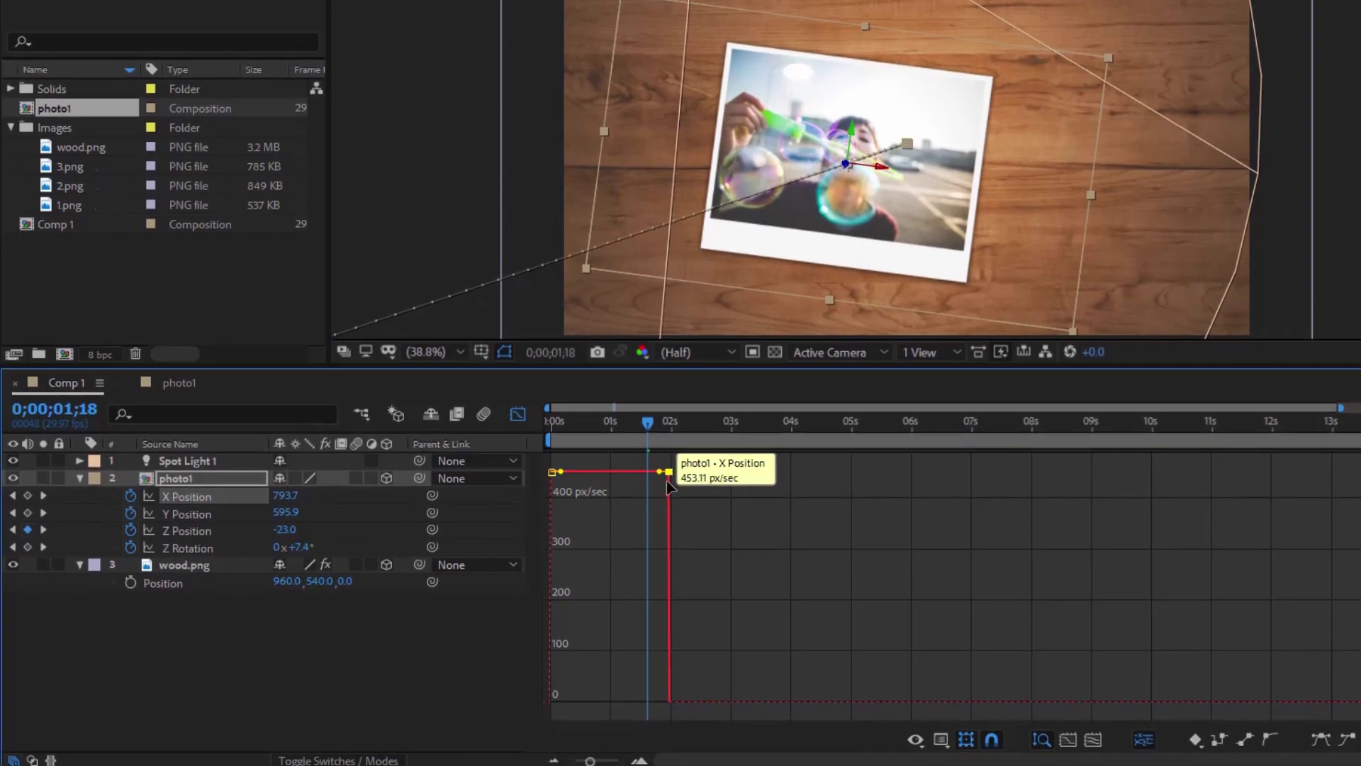
pyautogui.click(670, 473)
pyautogui.moveTo(661, 472); pyautogui.dragTo(658, 709)
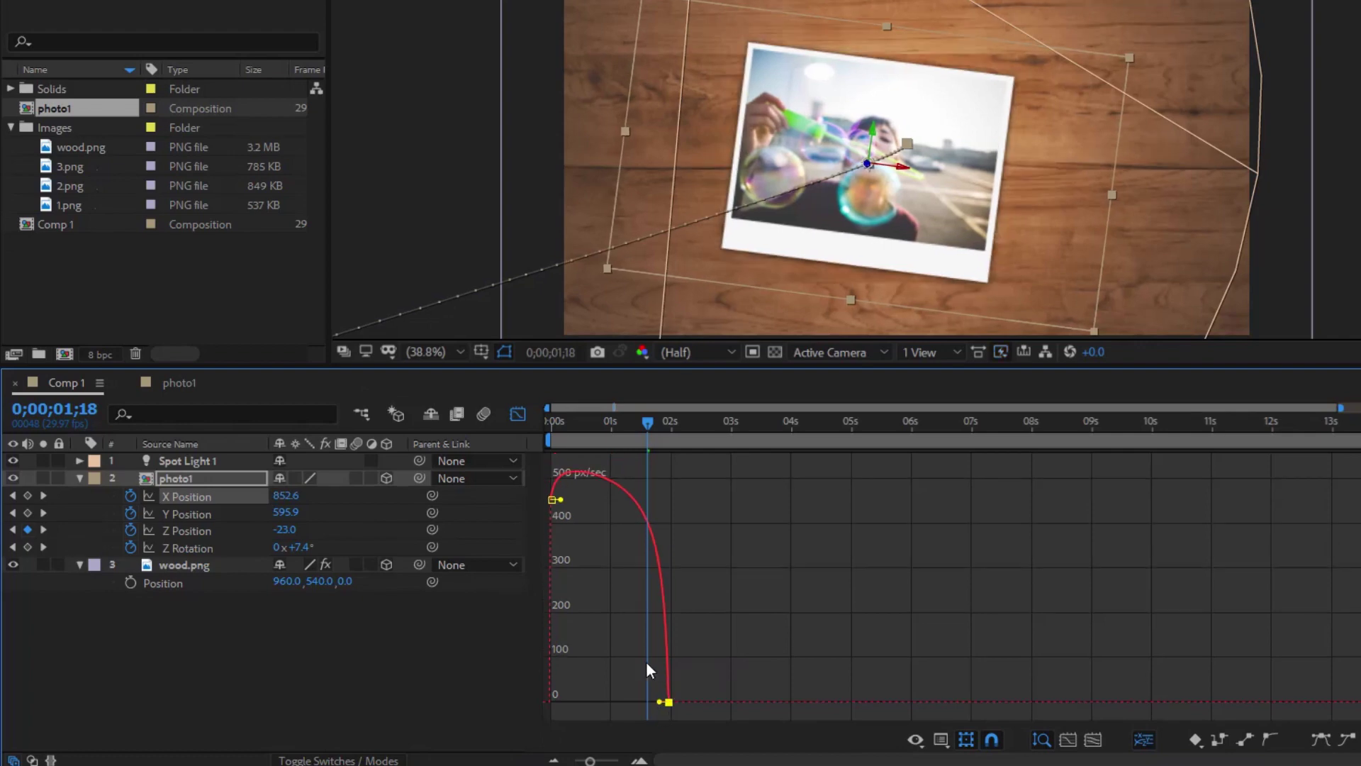
pyautogui.moveTo(561, 501); pyautogui.dragTo(577, 457)
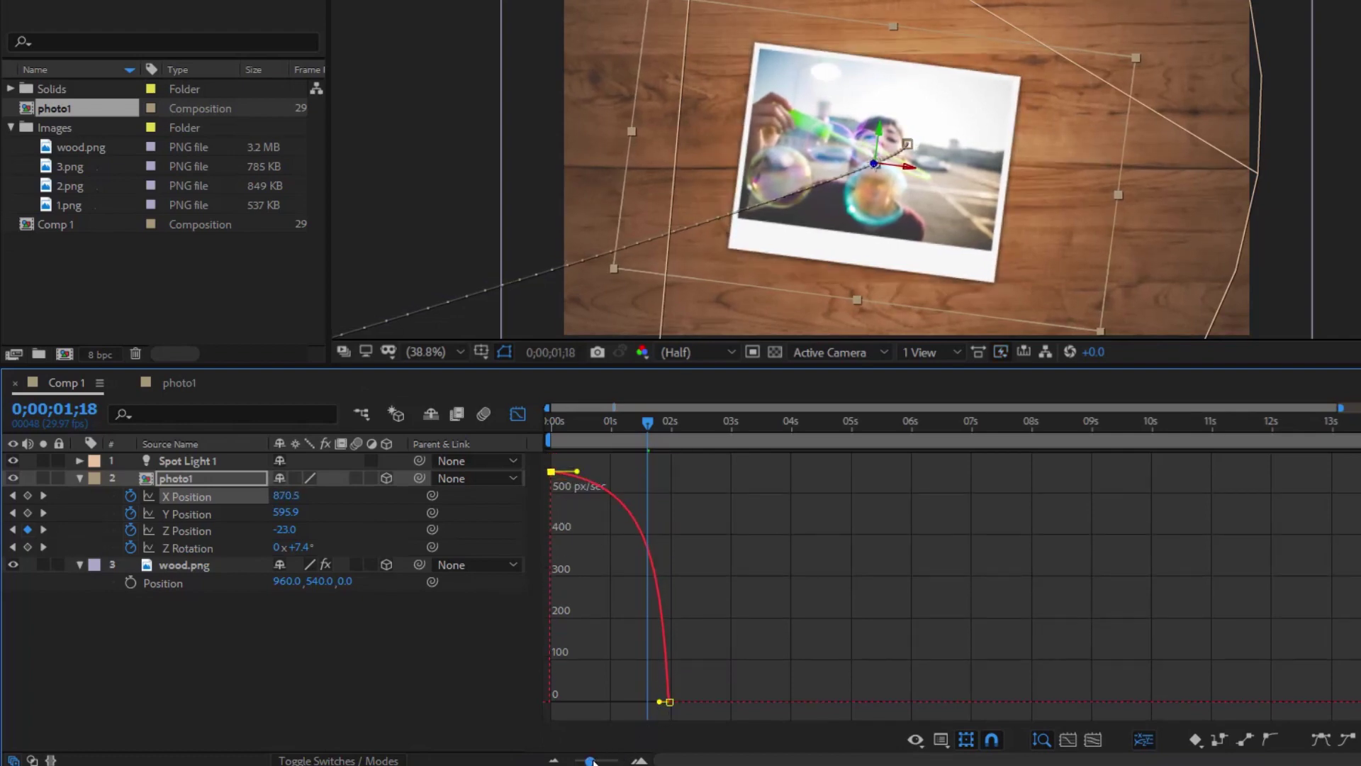
pyautogui.moveTo(593, 762); pyautogui.dragTo(597, 762)
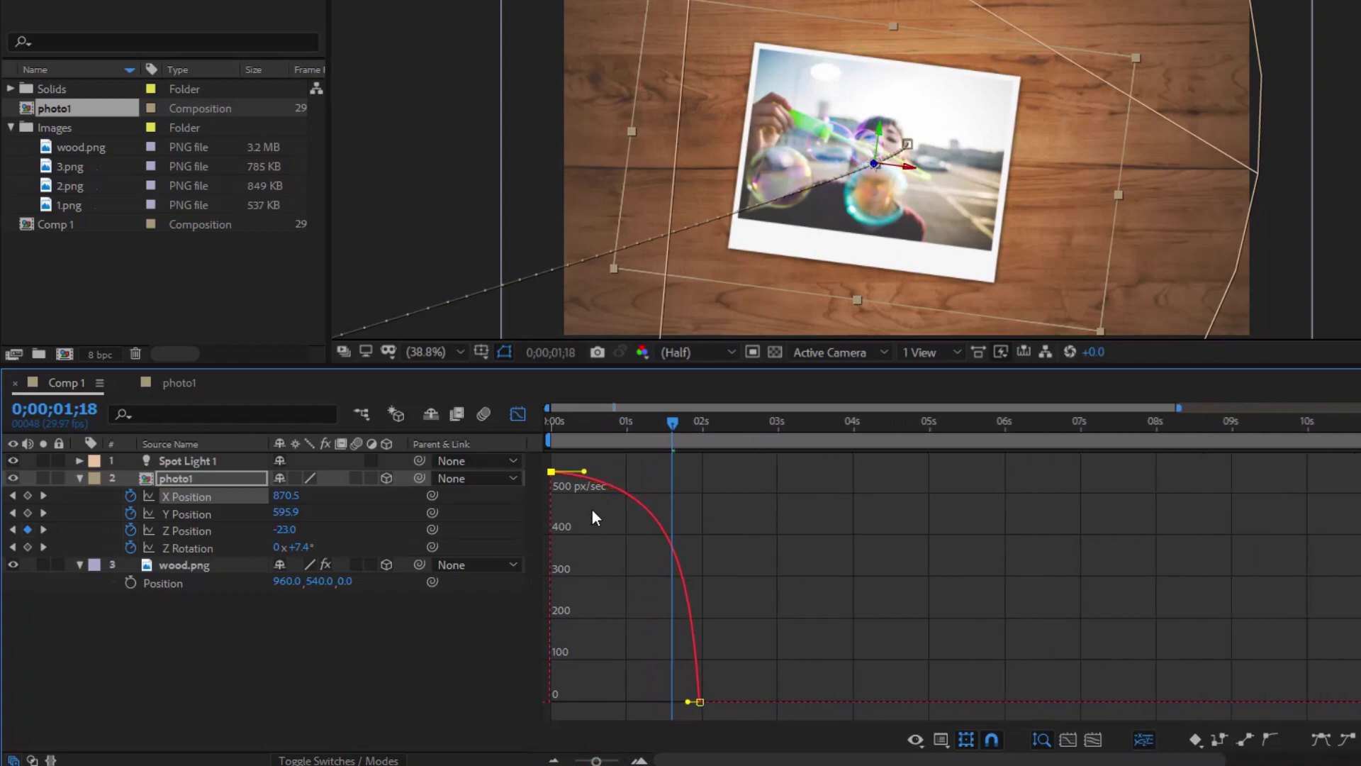
pyautogui.moveTo(586, 470); pyautogui.dragTo(594, 466)
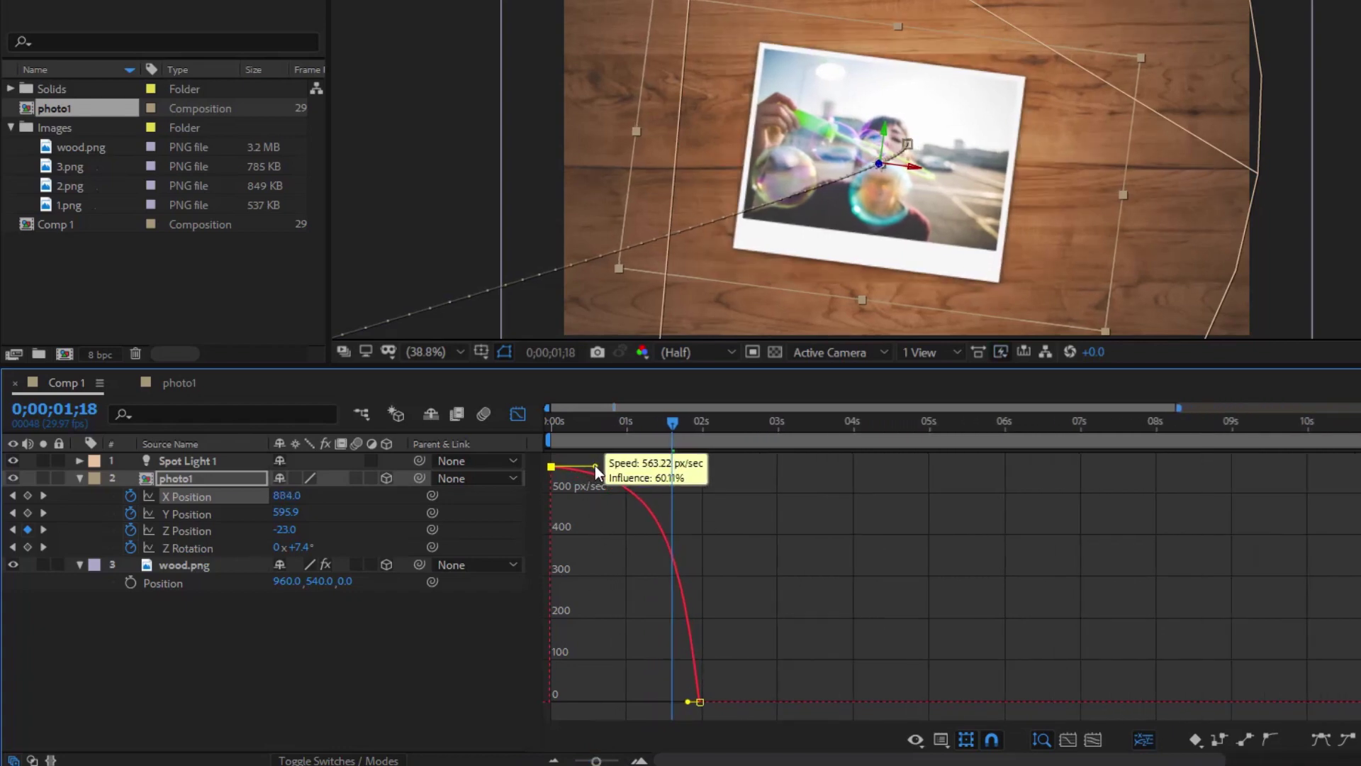
# - Ease Y Position speed into its last keyframe and flatten the curve's start
pyautogui.click(196, 515)
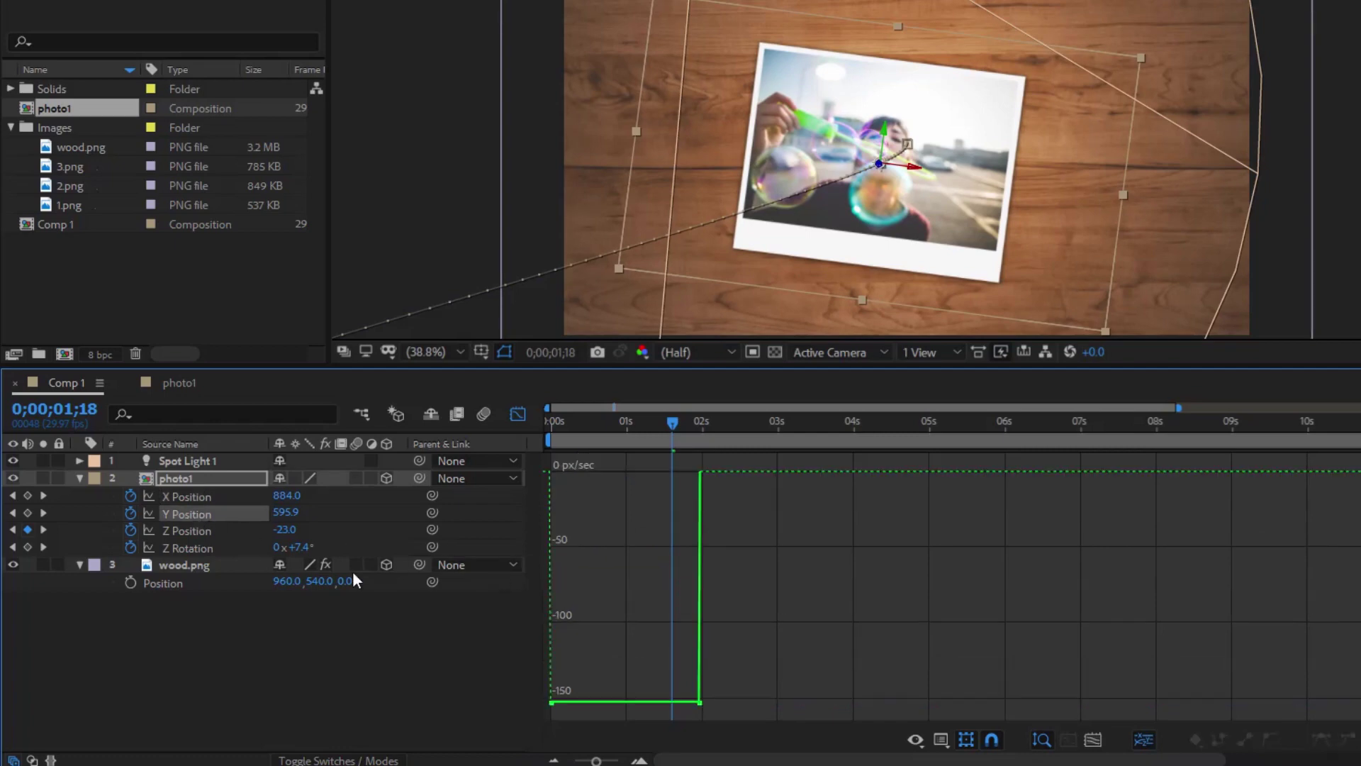
pyautogui.click(700, 702)
pyautogui.moveTo(691, 708); pyautogui.dragTo(692, 474)
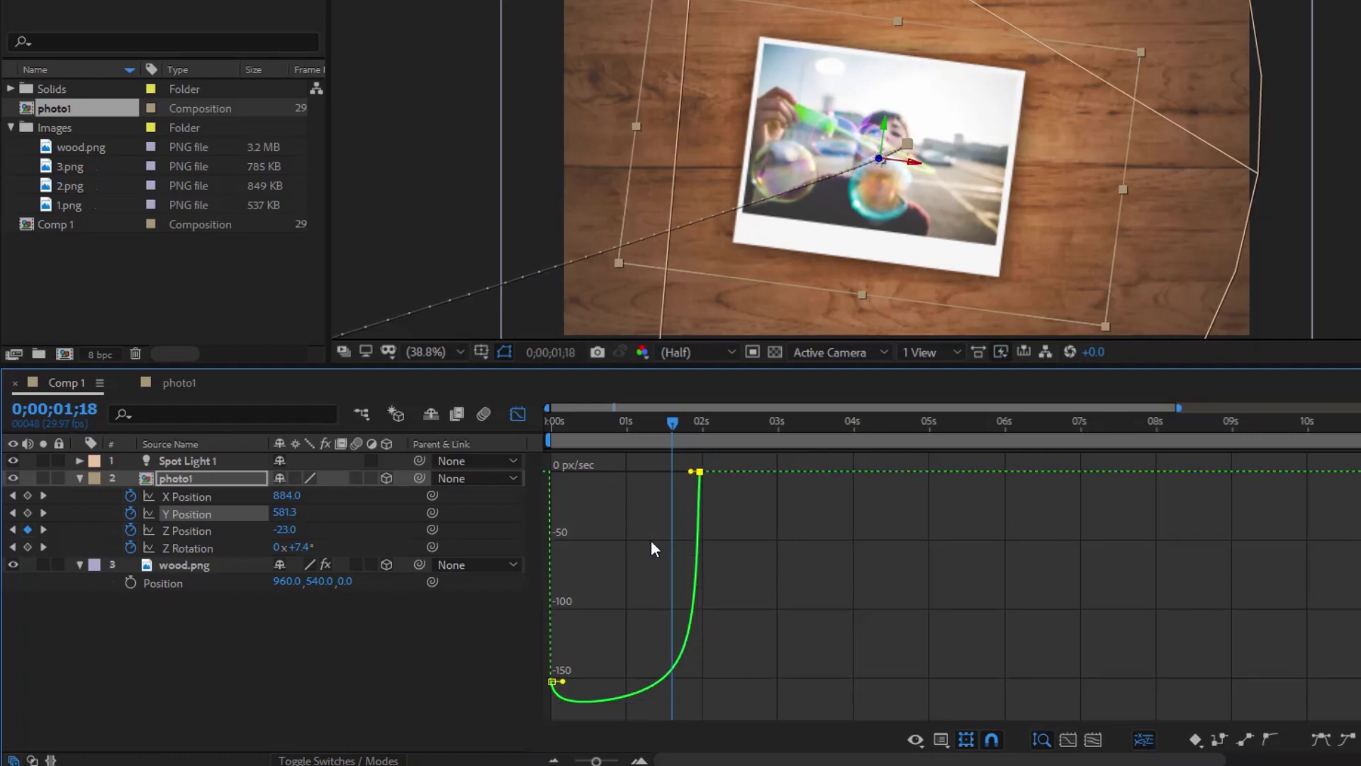
pyautogui.moveTo(563, 683); pyautogui.dragTo(607, 713)
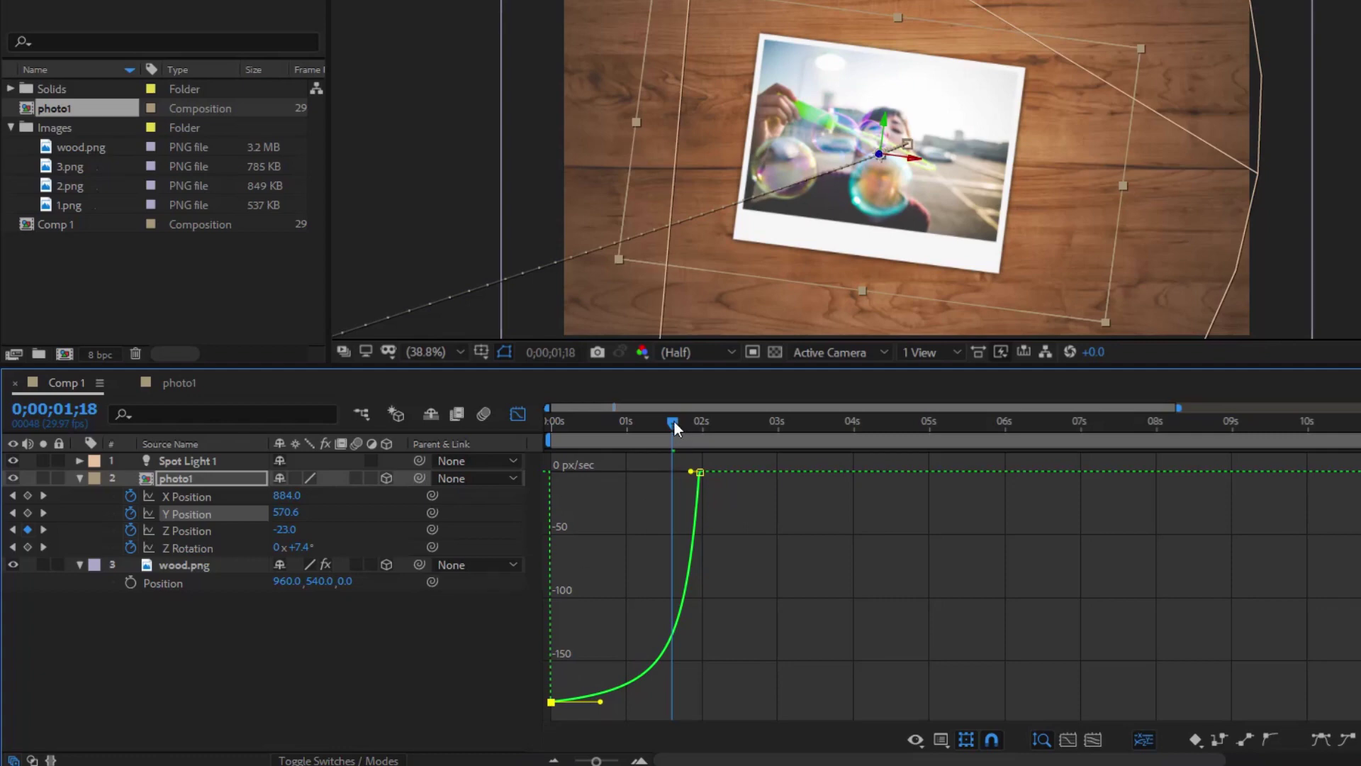
pyautogui.moveTo(670, 420); pyautogui.dragTo(522, 452)
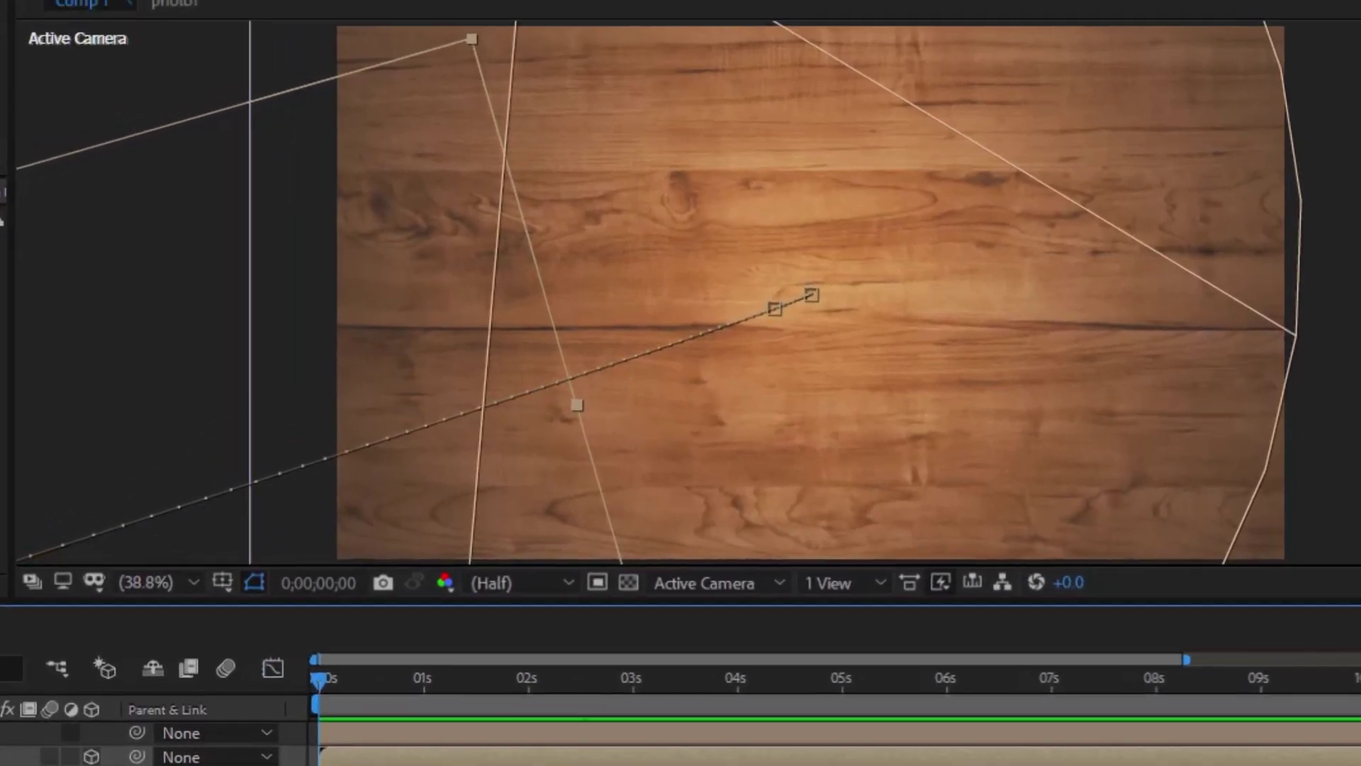
# - Preview the polaroid sliding onto the wood background, then replay it from the start
pyautogui.press('space')
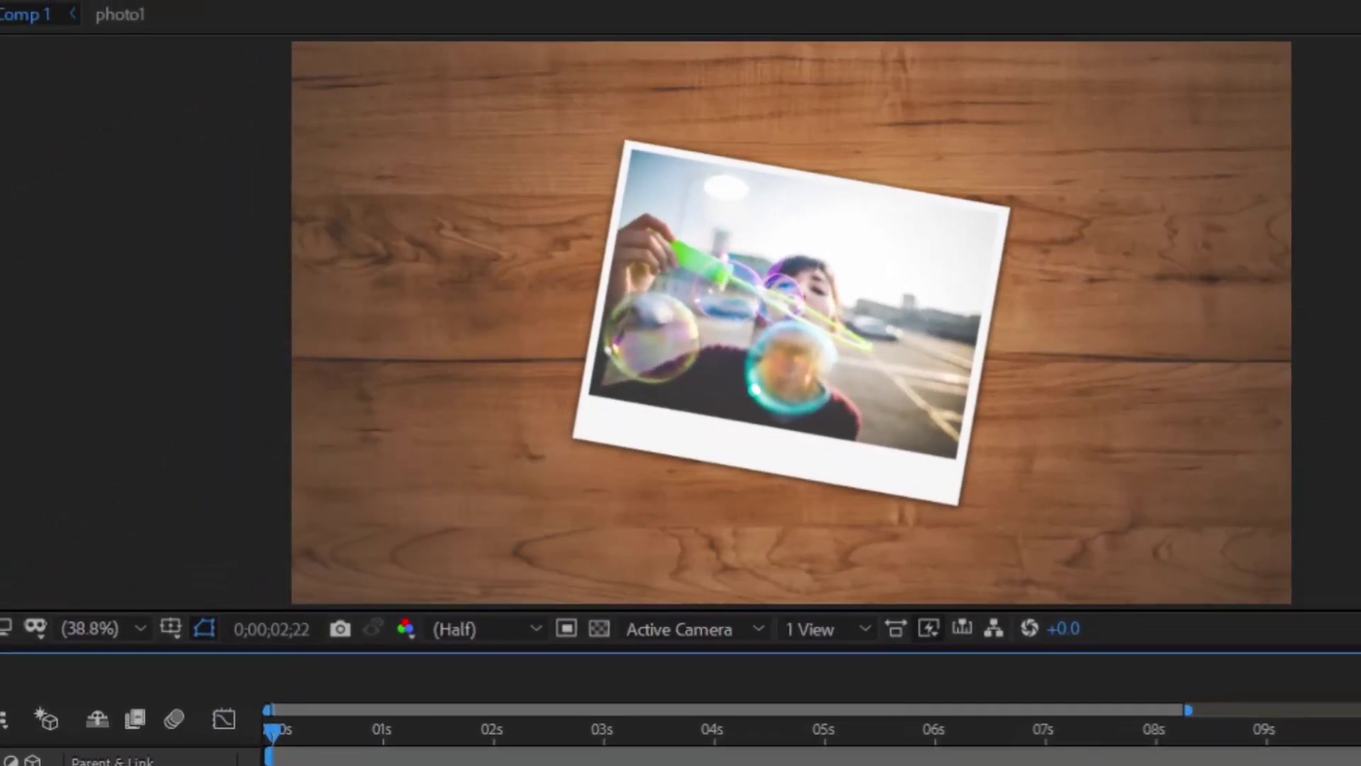
pyautogui.press('space')
pyautogui.press('space')
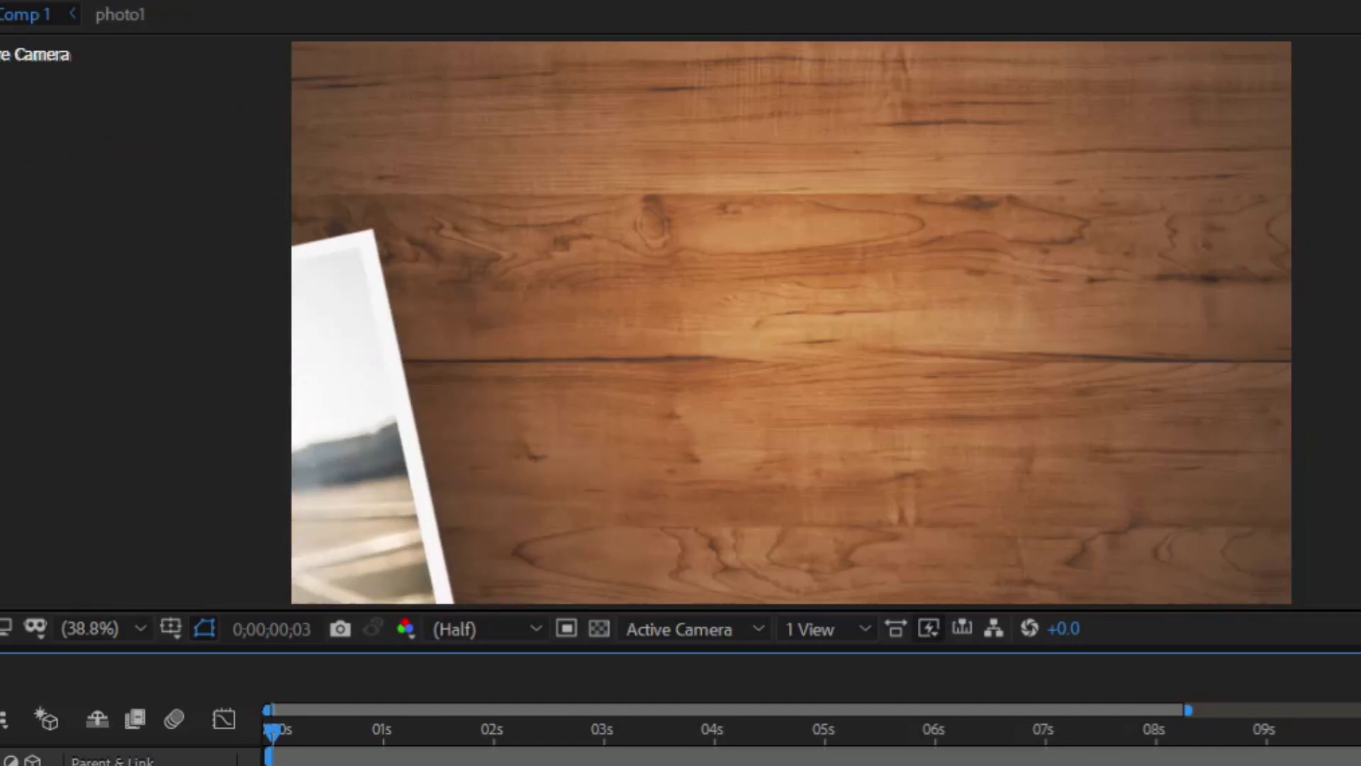